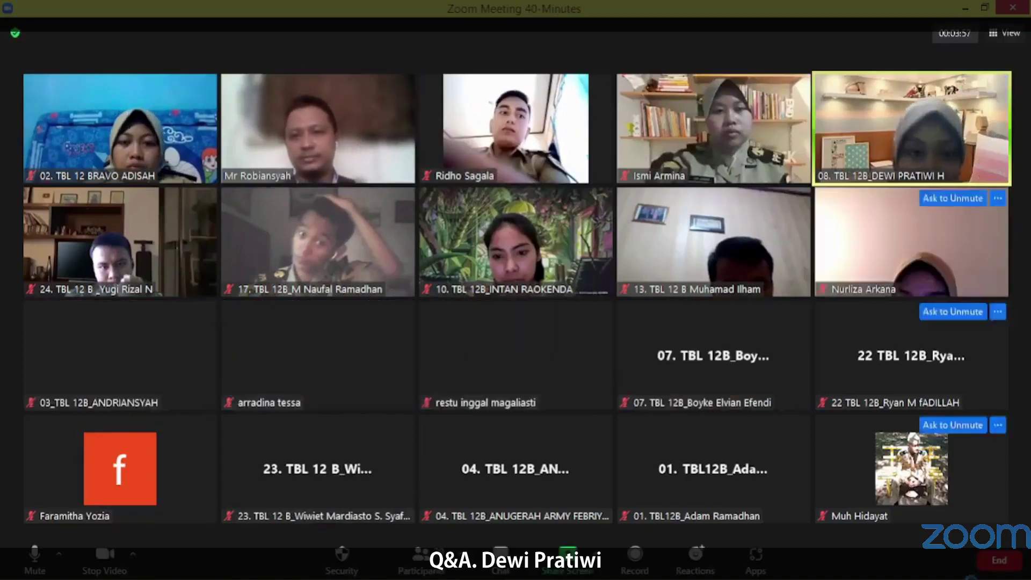
pyautogui.click(986, 572)
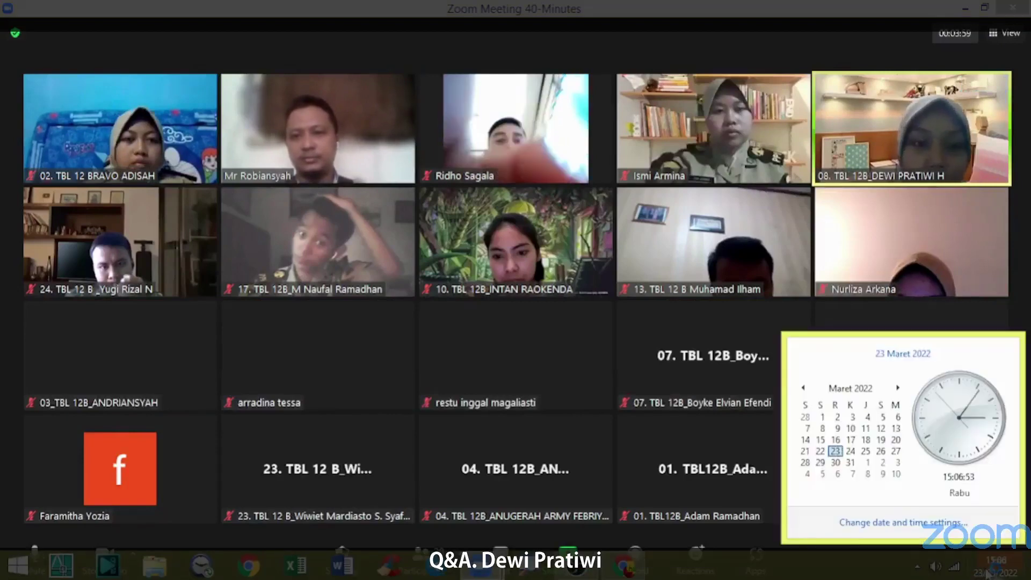
pyautogui.click(986, 572)
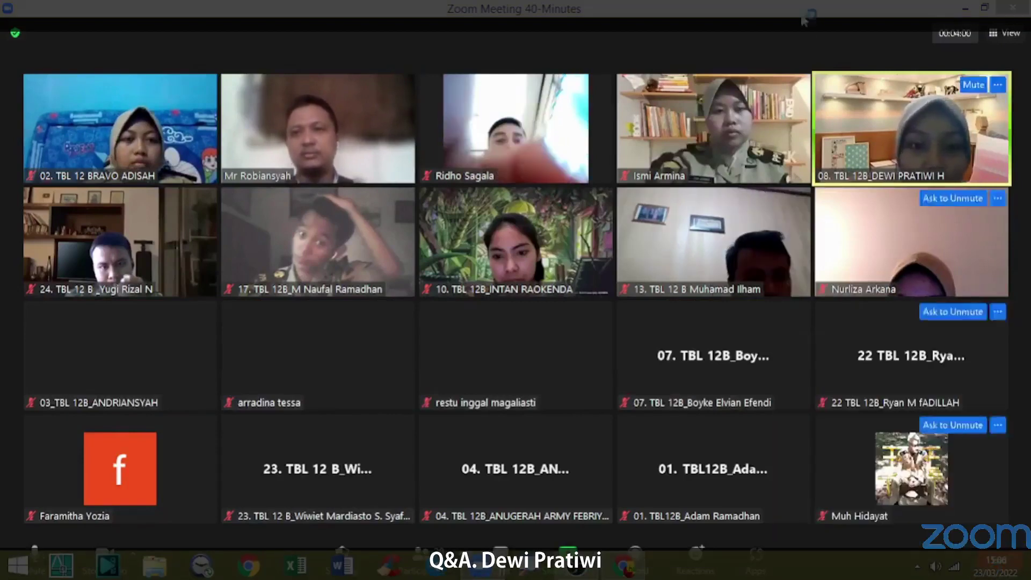
pyautogui.doubleClick(1025, 467)
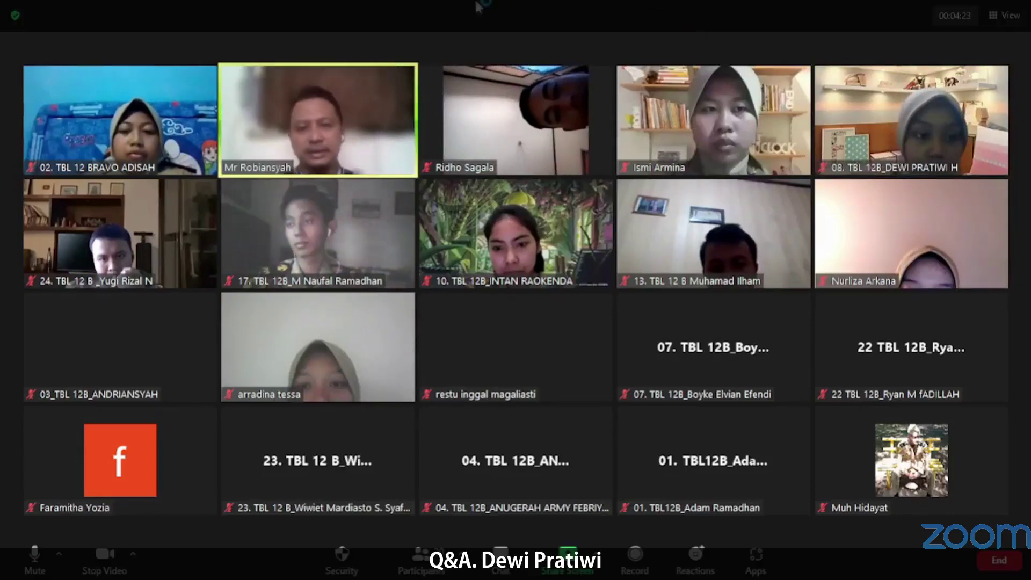
# Share the Chrome window with the sweethome 3d search in the meeting, including sound, and hide the floating meeting controls.
pyautogui.click(569, 564)
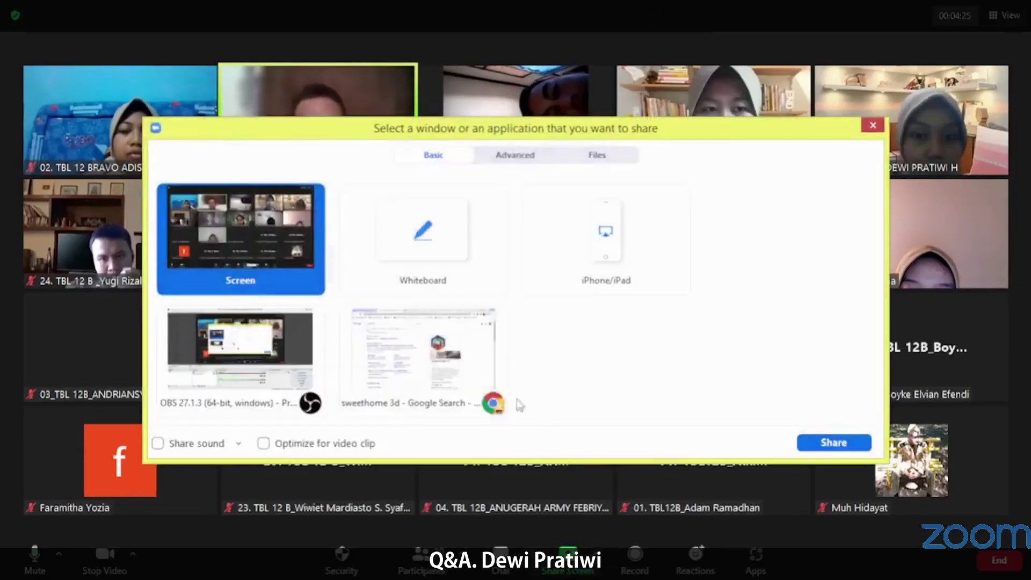
pyautogui.click(494, 400)
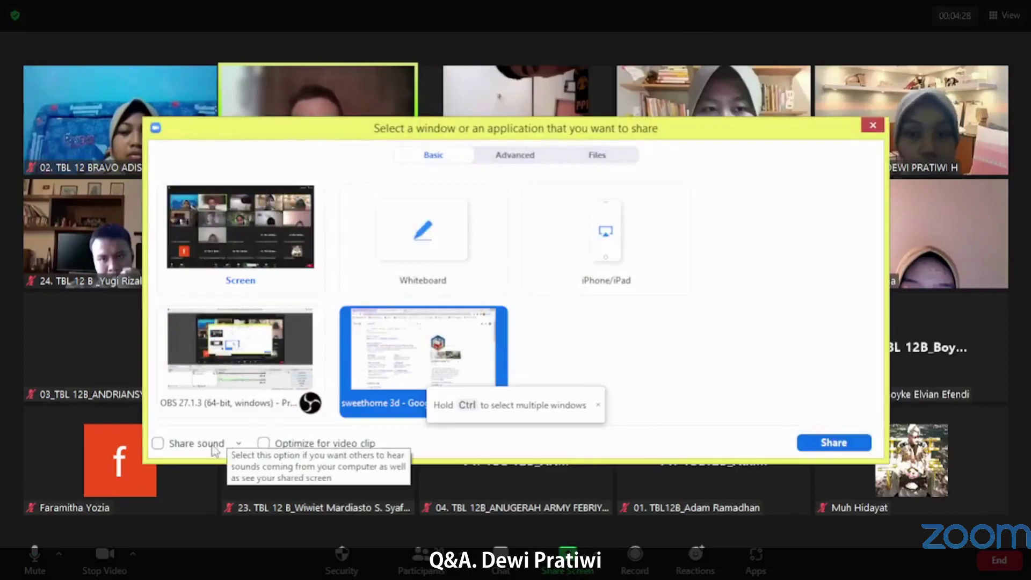
pyautogui.click(157, 443)
pyautogui.click(833, 442)
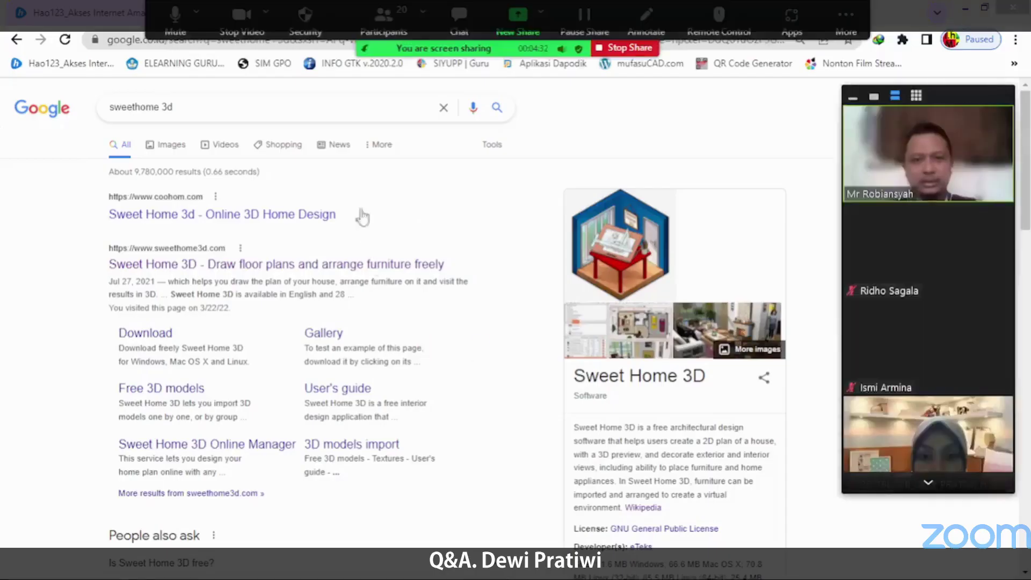
pyautogui.click(847, 21)
pyautogui.click(835, 163)
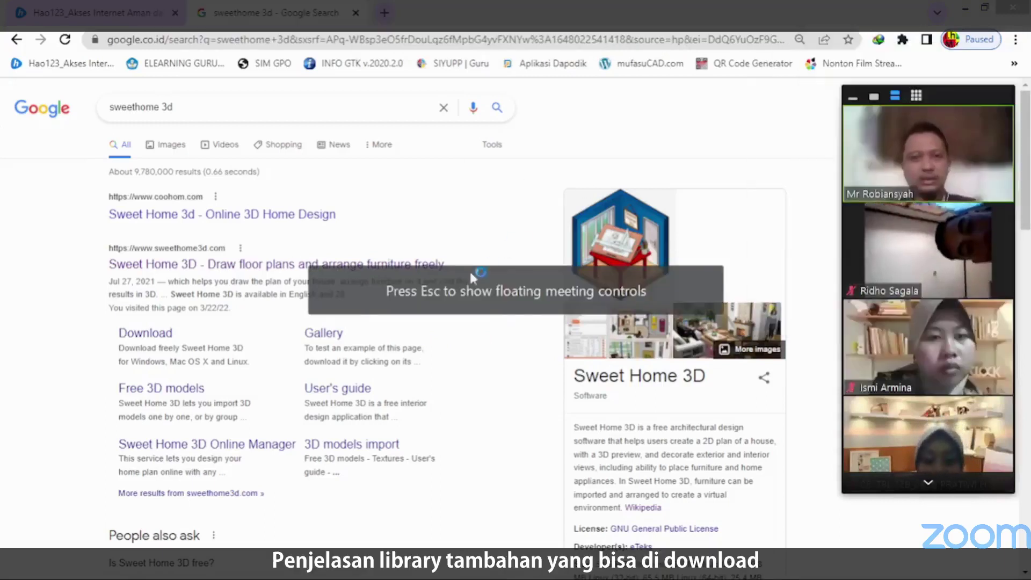
# Open the Sweet Home 3D website from the search results and go to its Download page.
pyautogui.click(168, 265)
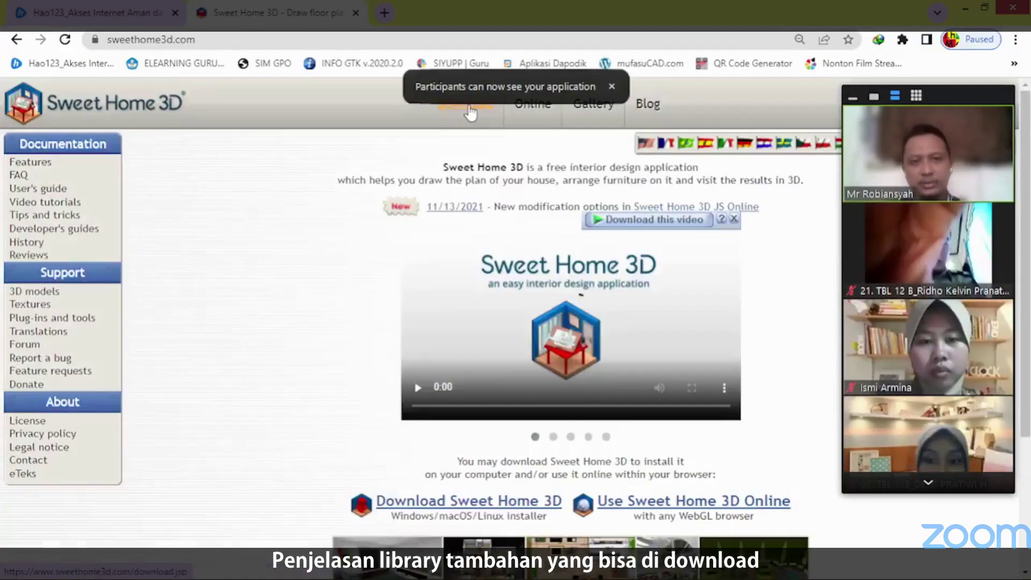
pyautogui.click(467, 105)
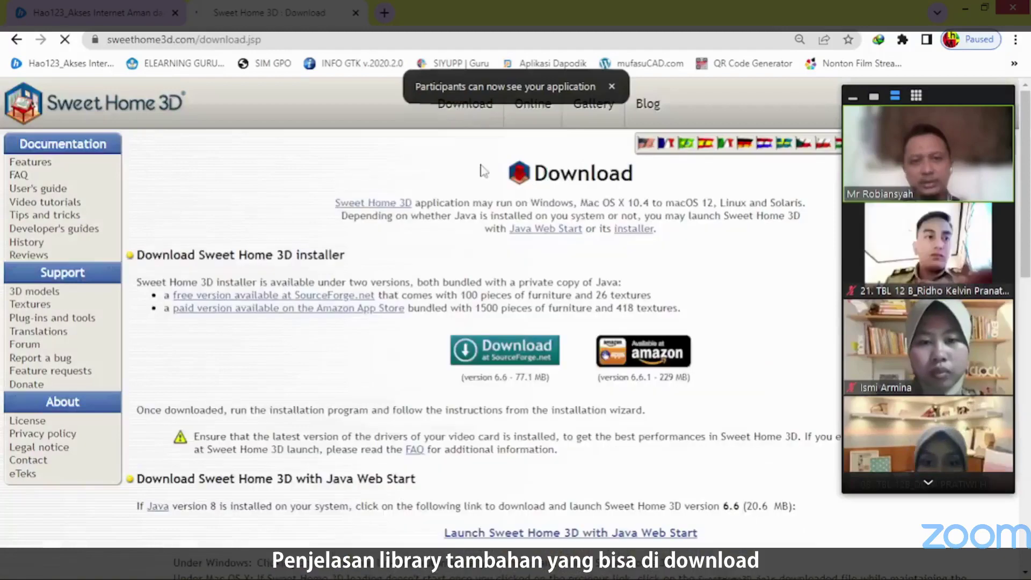
pyautogui.click(503, 370)
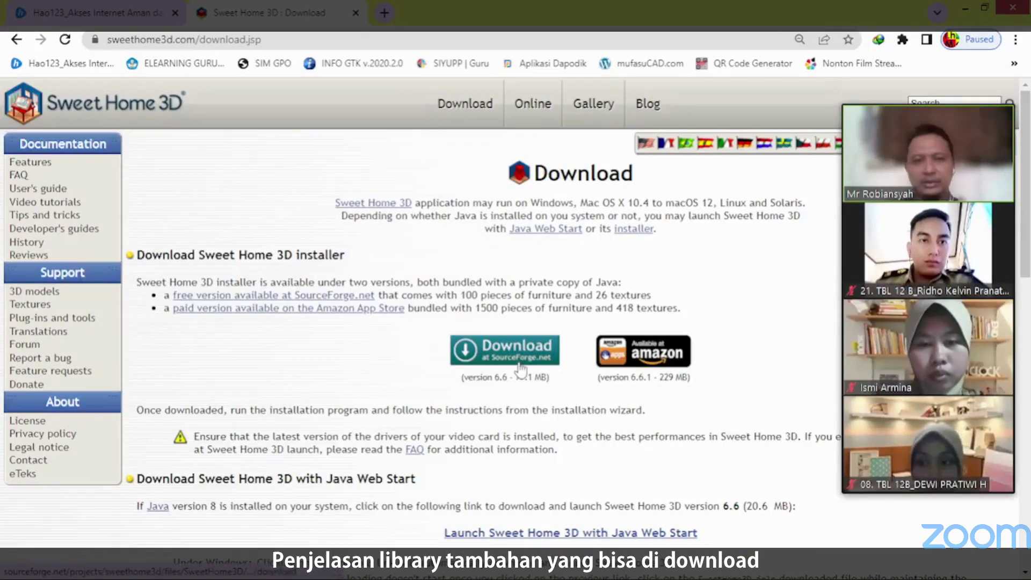
# Open the 3D models libraries link in the Other downloads section of the Download page.
pyautogui.scroll(-3, 519, 370)
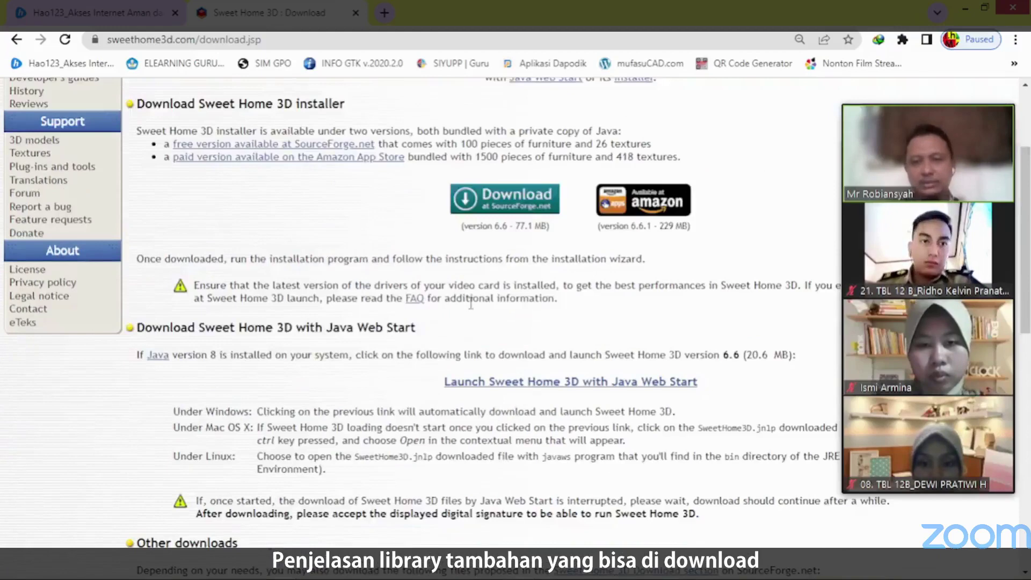
pyautogui.scroll(-3, 472, 301)
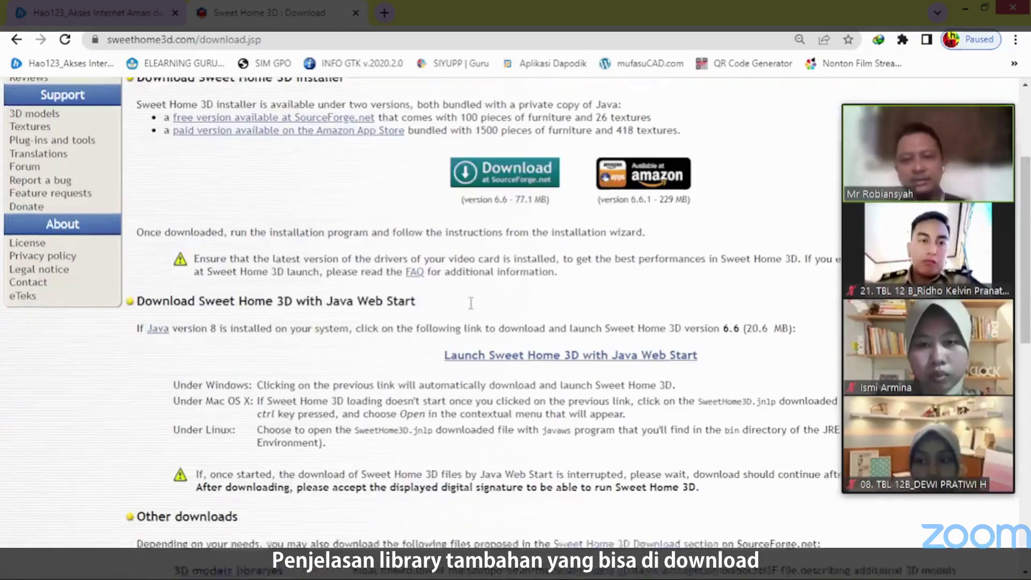
pyautogui.scroll(-3, 478, 283)
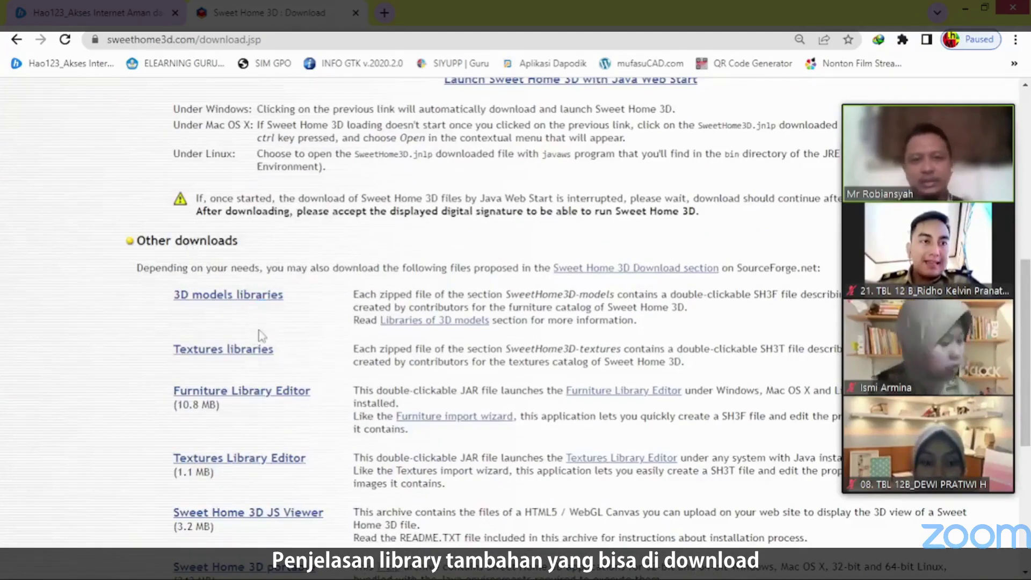
pyautogui.scroll(-3, 266, 312)
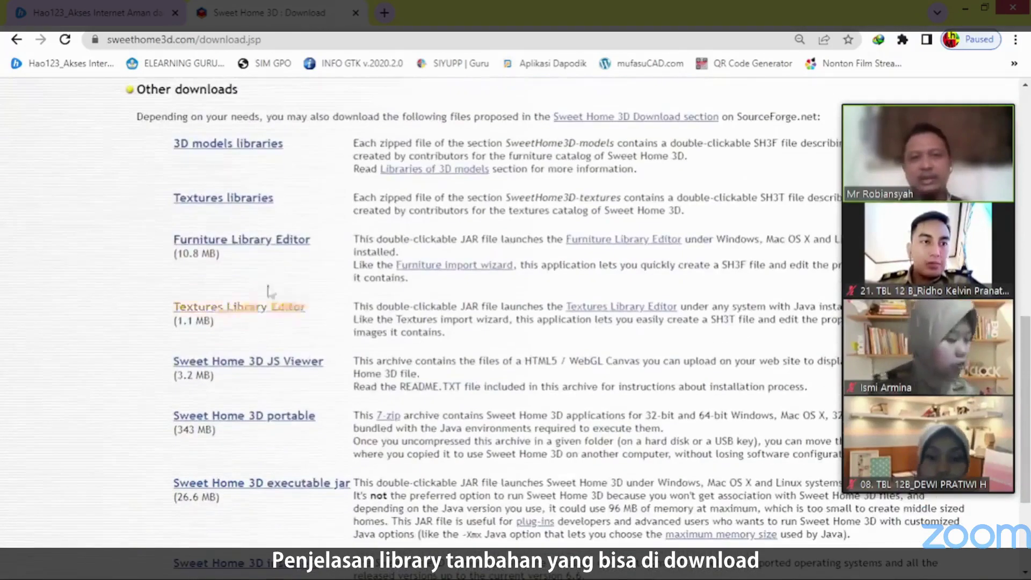
pyautogui.click(271, 151)
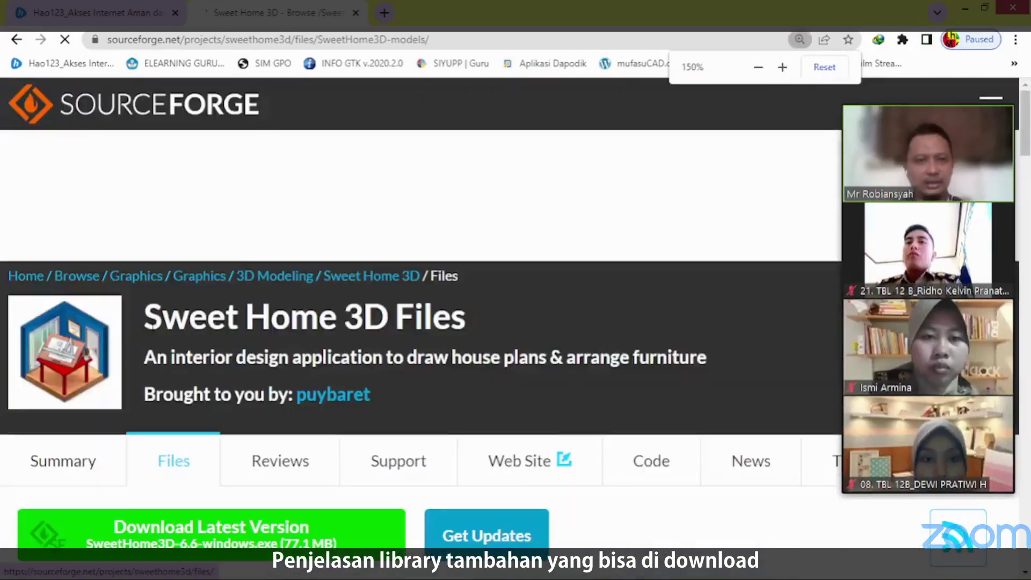
# Look through the SweetHome3D-models version folders and open the 3DModels-1.8 folder.
pyautogui.scroll(-2, 187, 402)
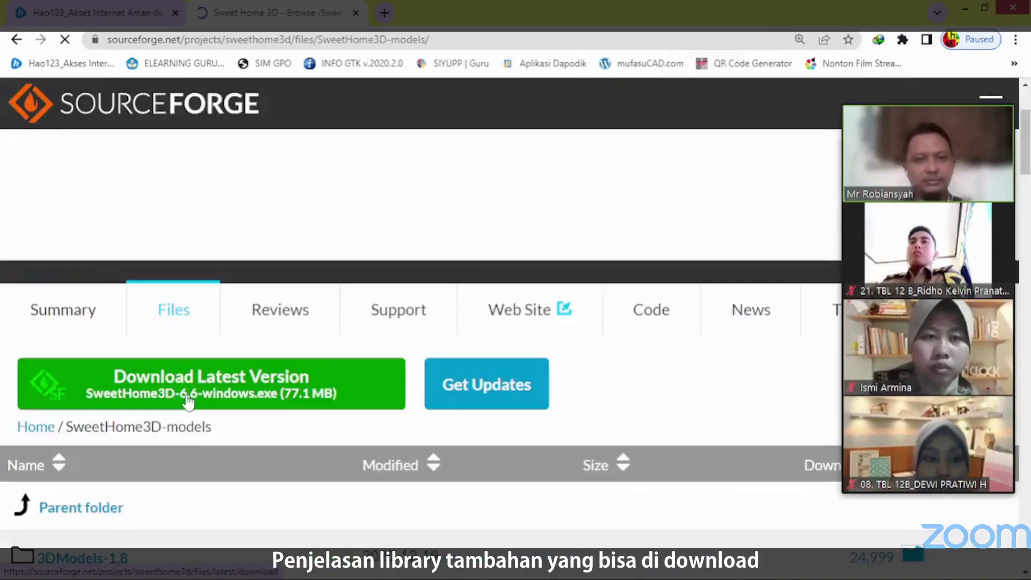
pyautogui.scroll(-2, 215, 392)
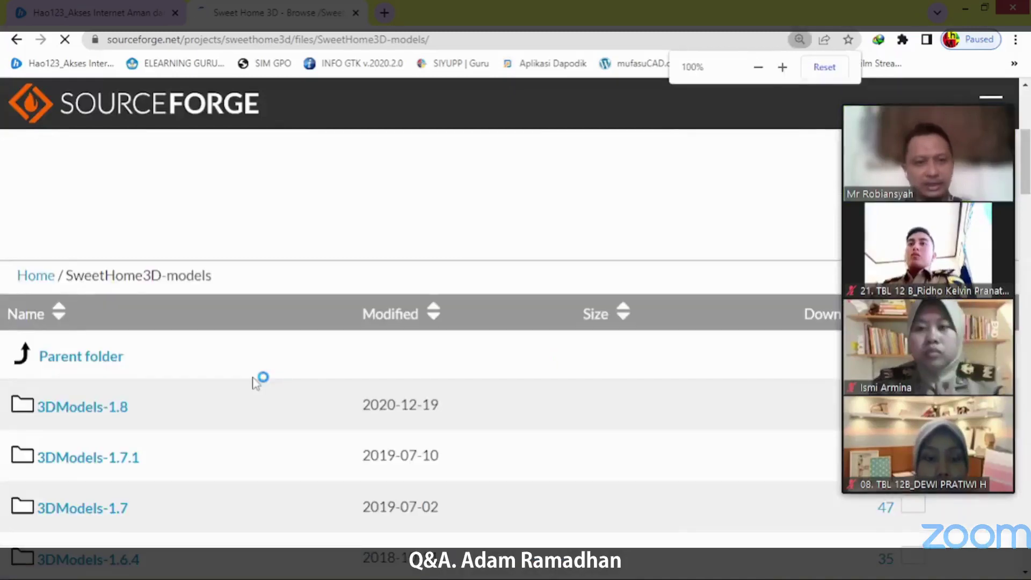
pyautogui.keyDown('ctrl'); pyautogui.scroll(-1, 416, 376); pyautogui.keyUp('ctrl')
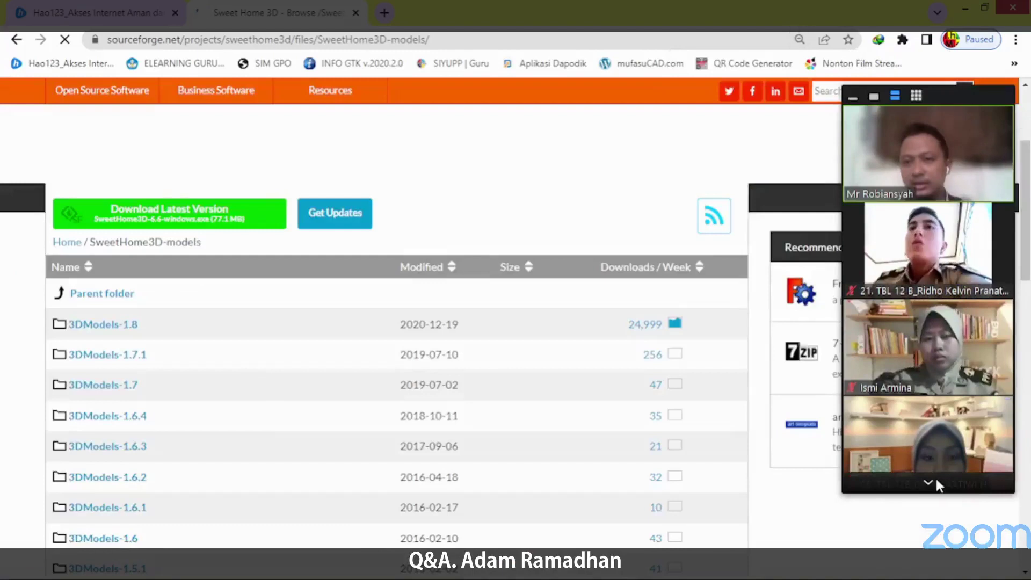
pyautogui.click(928, 484)
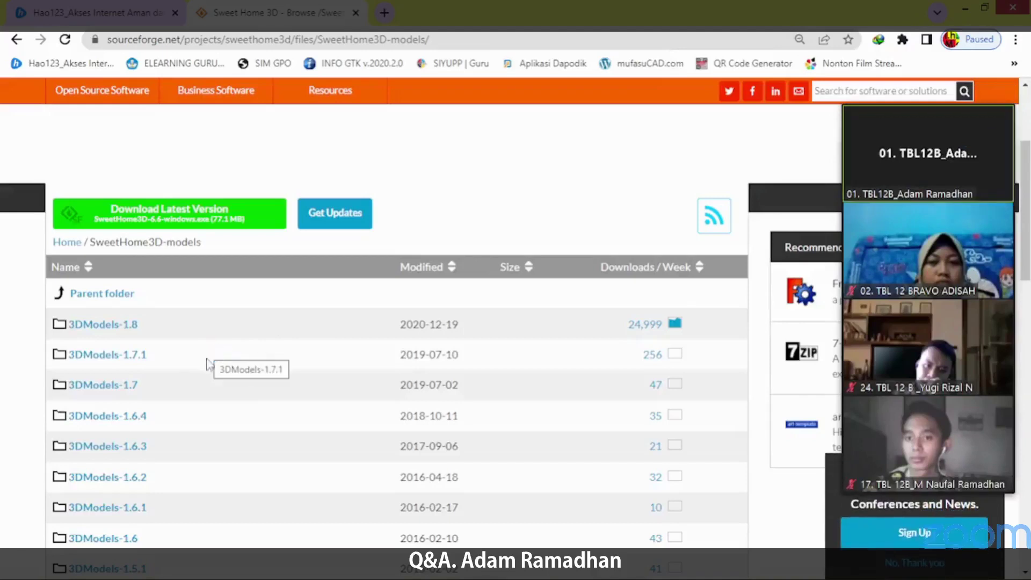
pyautogui.scroll(-5, 284, 431)
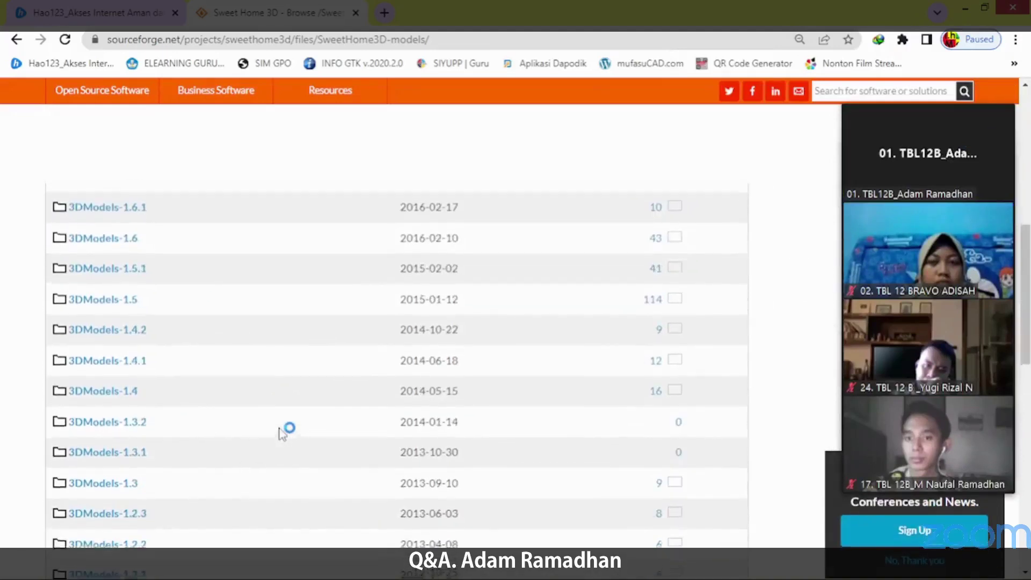
pyautogui.scroll(8, 283, 430)
pyautogui.scroll(-3, 279, 433)
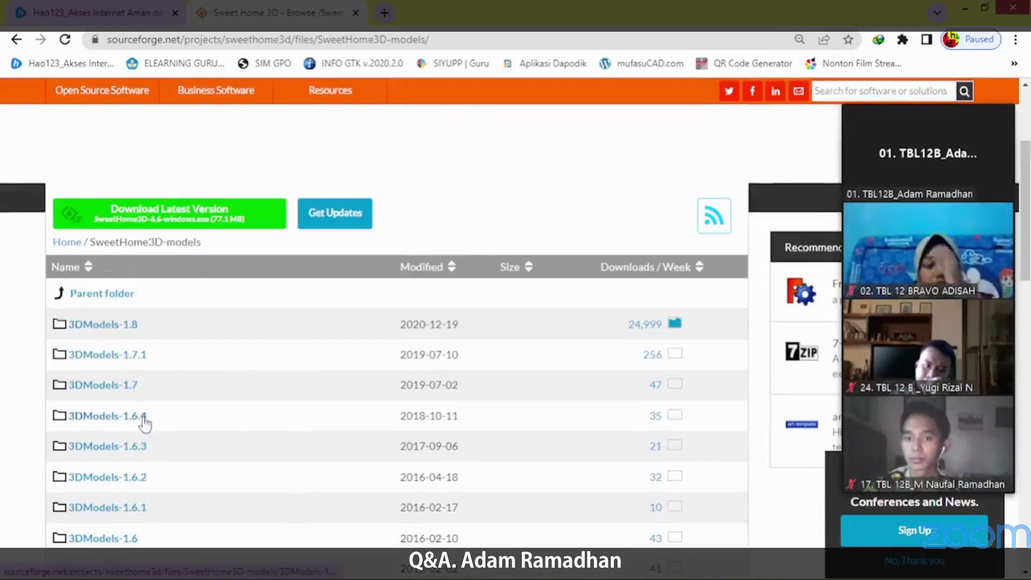
pyautogui.click(104, 326)
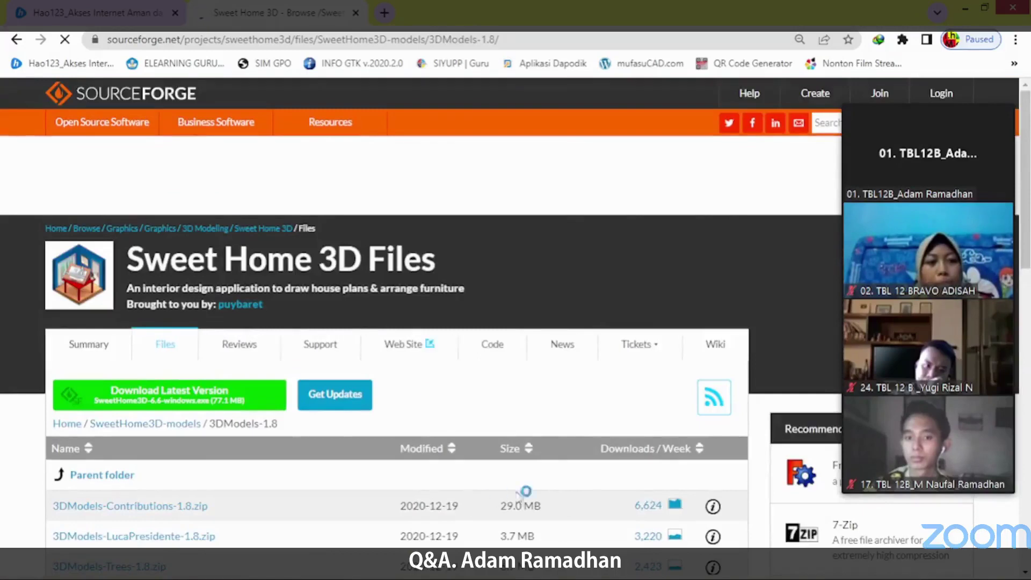
# Start the download of 3DModels-Contributions-1.8.zip from the 3DModels-1.8 folder.
pyautogui.scroll(-3, 575, 430)
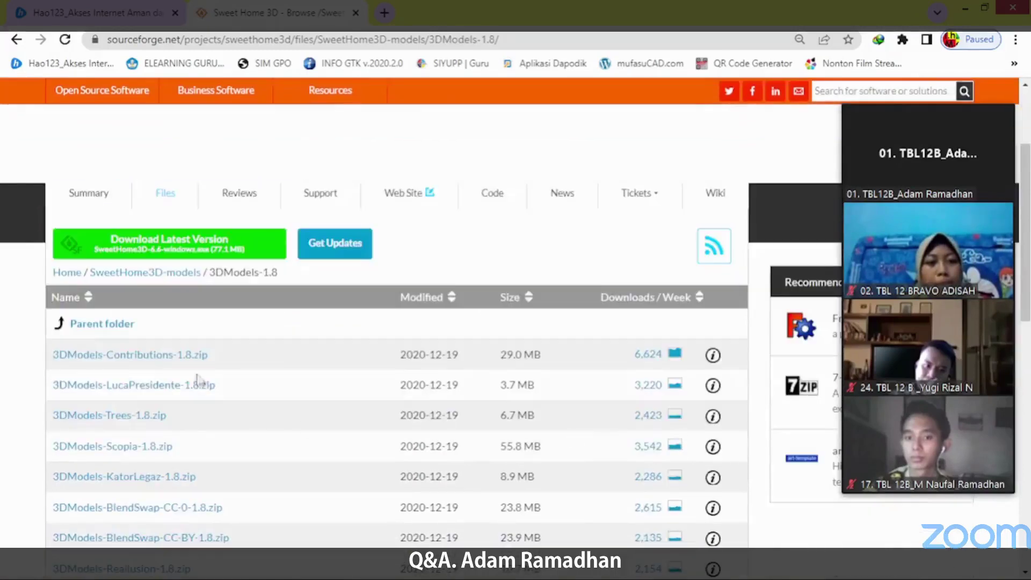
pyautogui.scroll(-3, 160, 358)
pyautogui.scroll(3, 171, 357)
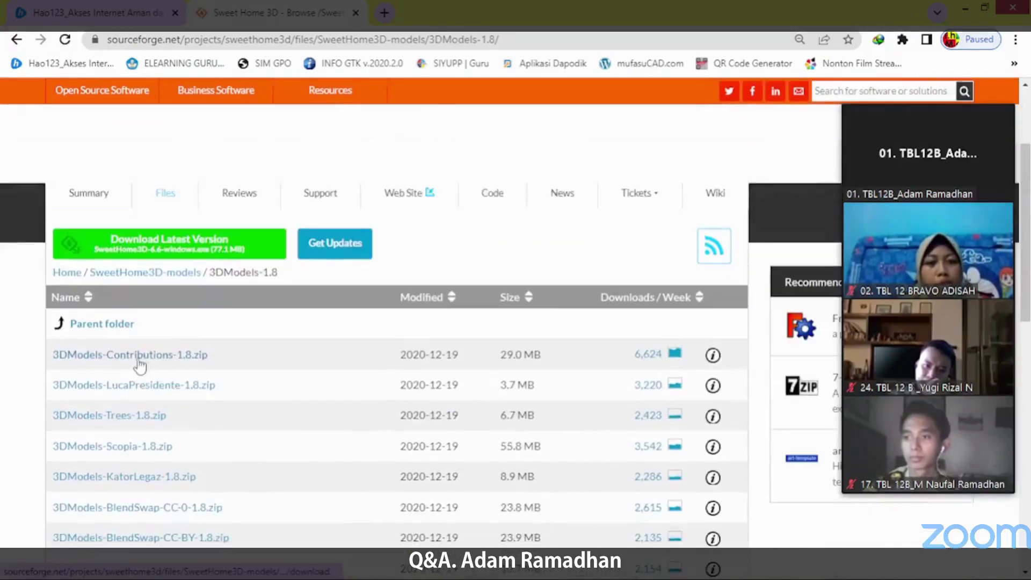
pyautogui.click(138, 358)
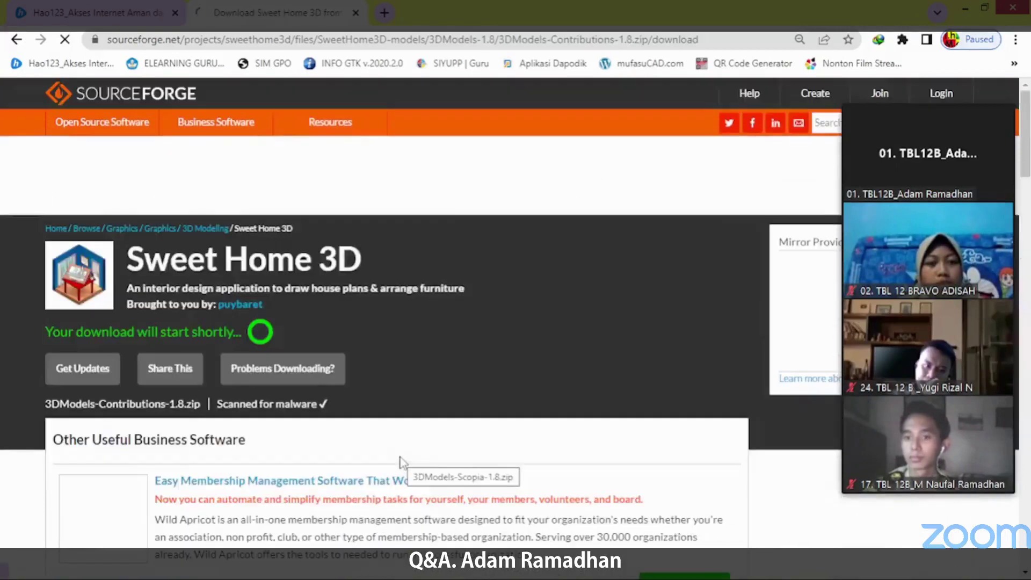
pyautogui.scroll(-3, 400, 462)
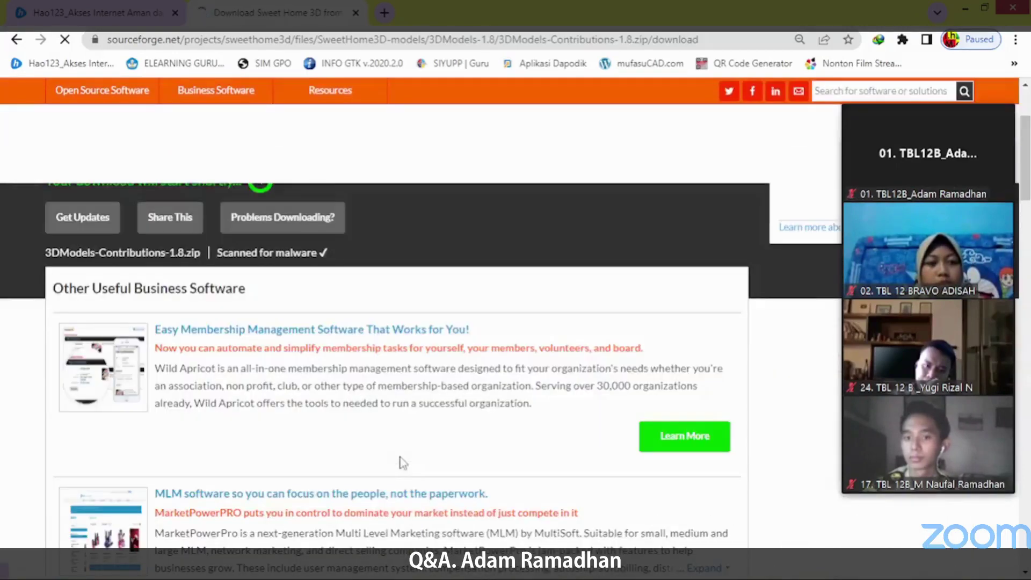
pyautogui.scroll(3, 403, 463)
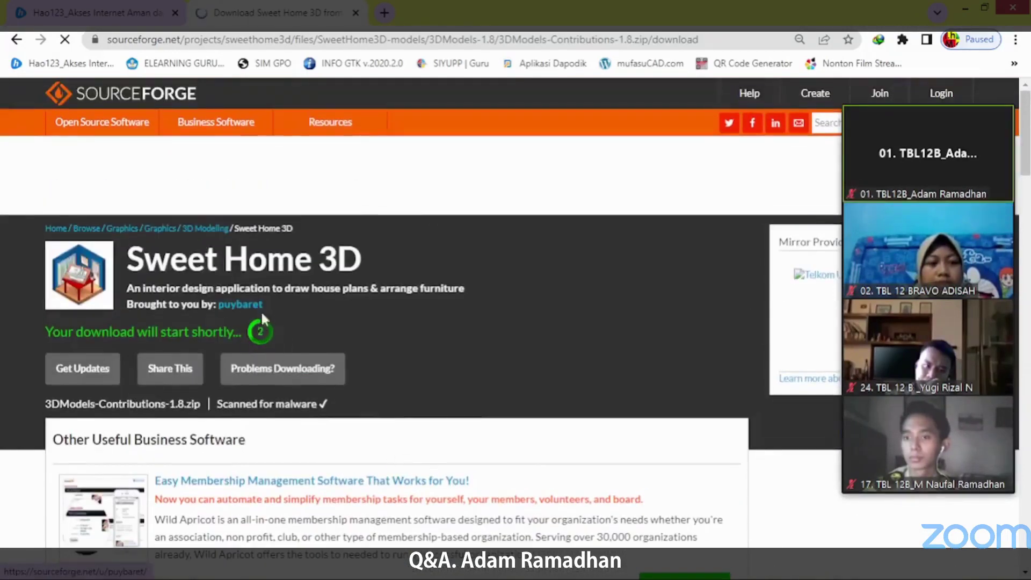
# Dismiss the Internet Download Manager message and cancel saving the 3DModels-Contributions-1.8.zip file.
pyautogui.keyDown('ctrl'); pyautogui.scroll(1, 250, 340); pyautogui.keyUp('ctrl')
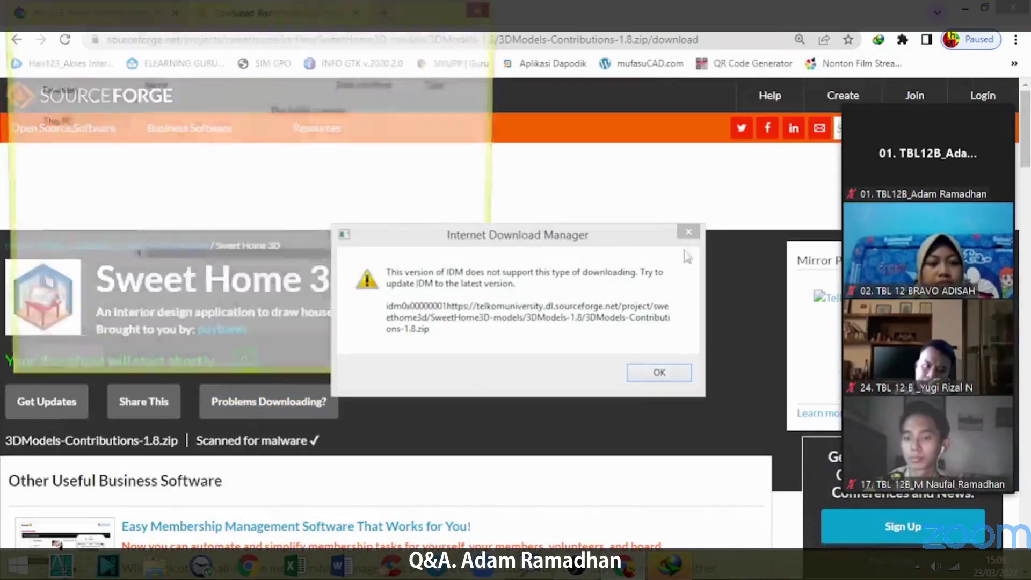
pyautogui.click(688, 232)
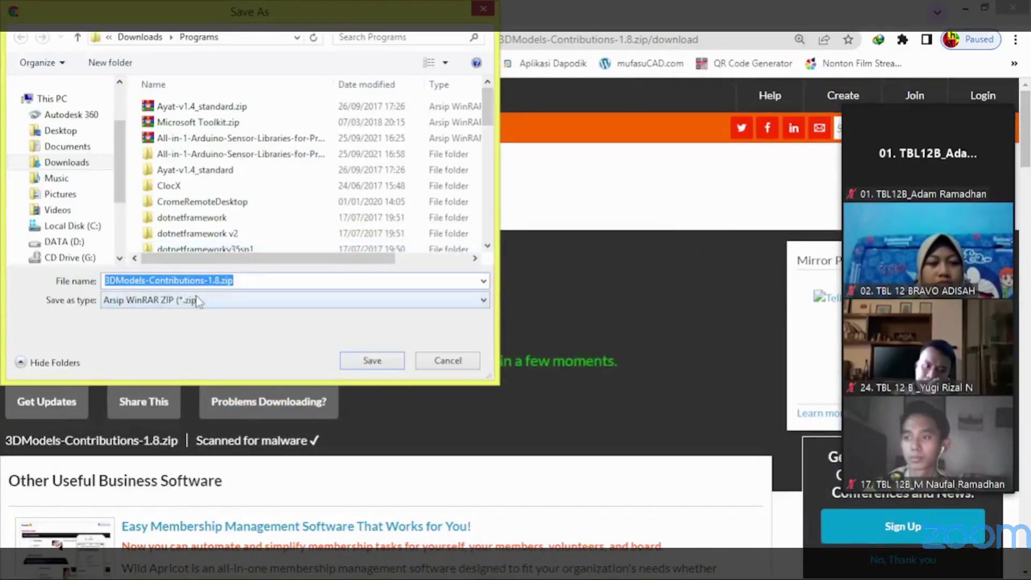
pyautogui.click(445, 360)
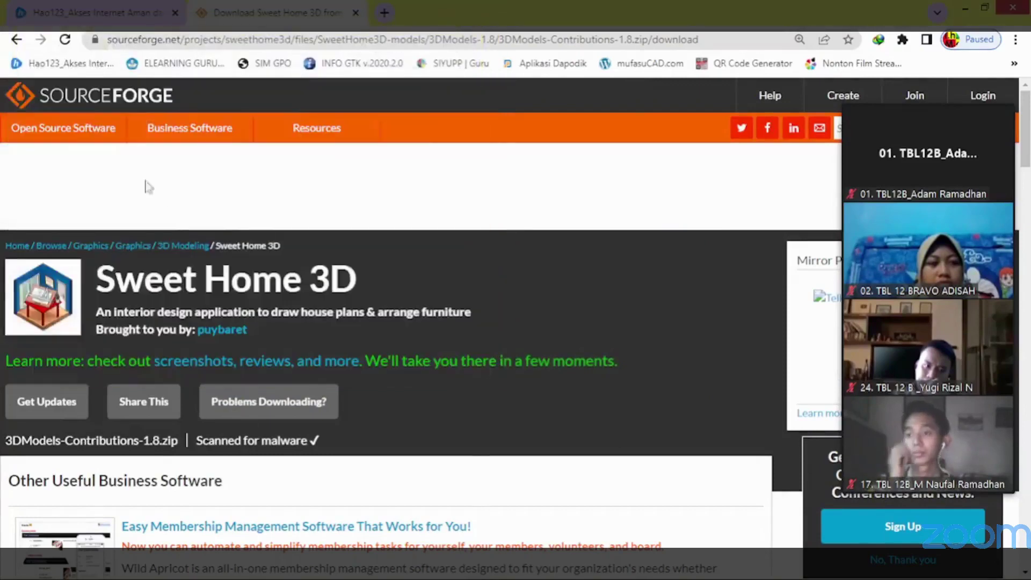
# Return to the SweetHome3D-models folder list and look through all the available 3D model library versions.
pyautogui.click(16, 39)
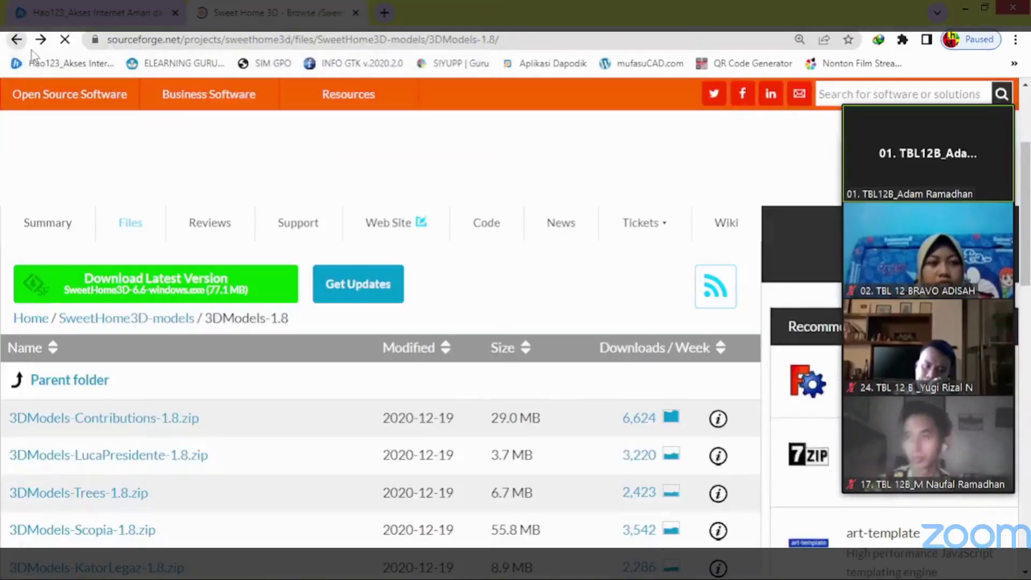
pyautogui.scroll(-3, 298, 457)
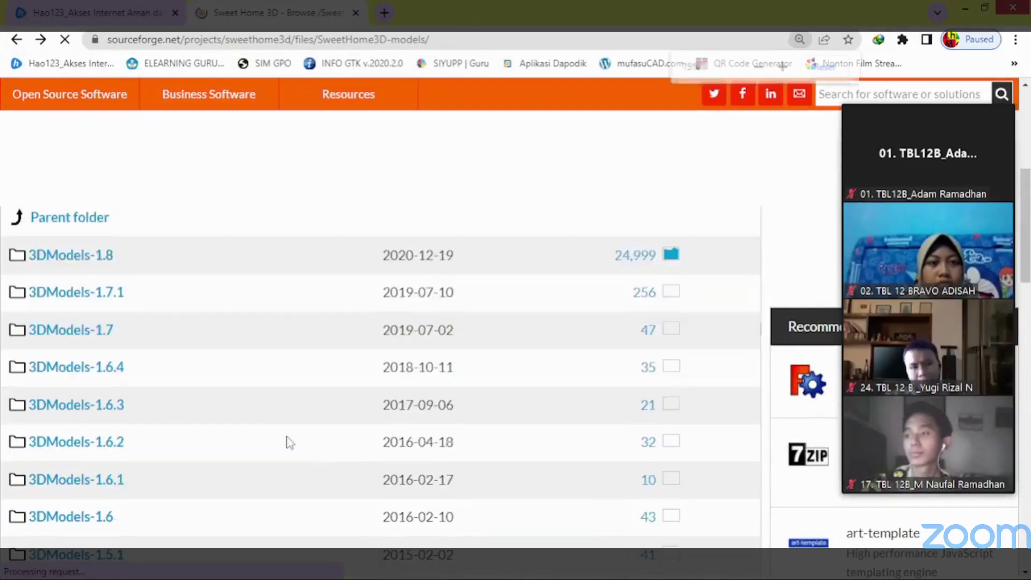
pyautogui.keyDown('ctrl'); pyautogui.scroll(-4, 288, 442); pyautogui.keyUp('ctrl')
pyautogui.scroll(5, 242, 377)
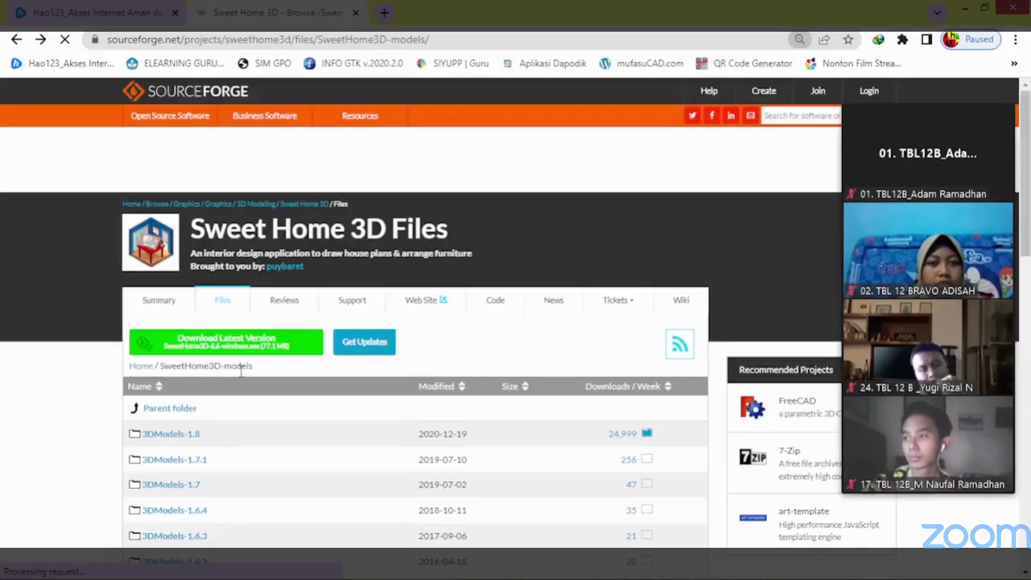
pyautogui.scroll(-10, 241, 373)
pyautogui.scroll(10, 241, 378)
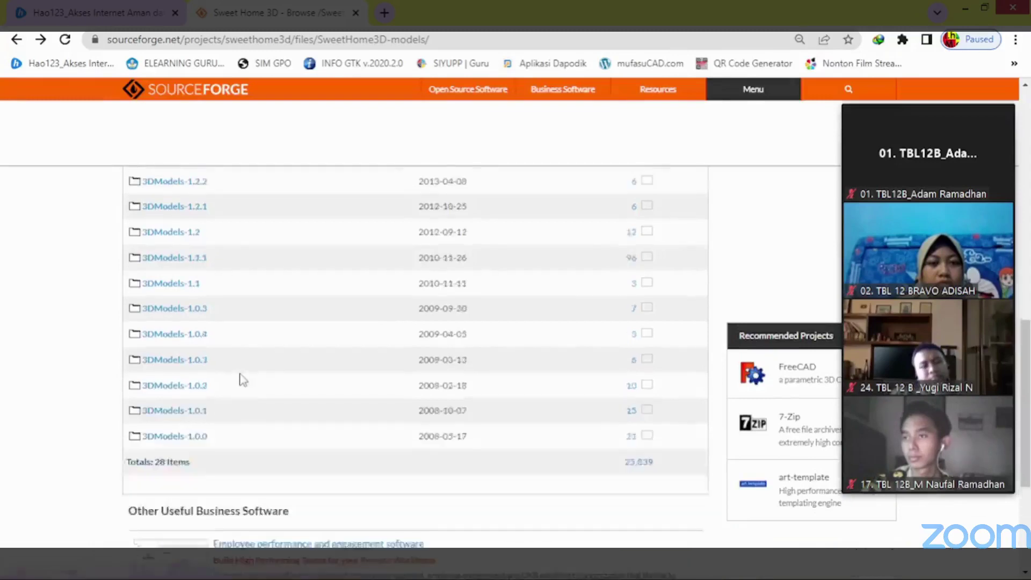
pyautogui.scroll(-1, 220, 379)
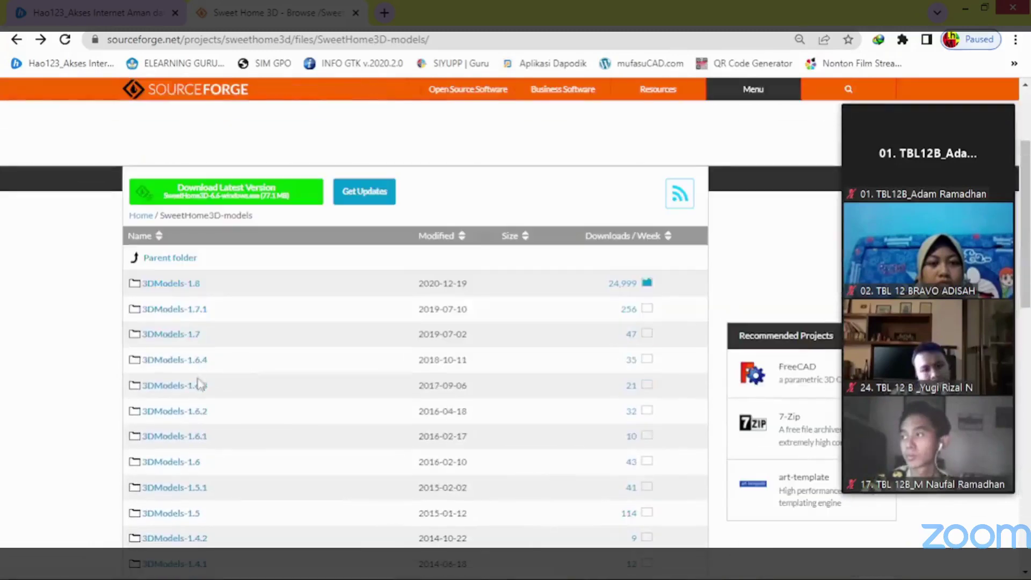
# Return to the Sweet Home 3D download page and show the host's video in the meeting thumbnails.
pyautogui.scroll(3, 204, 450)
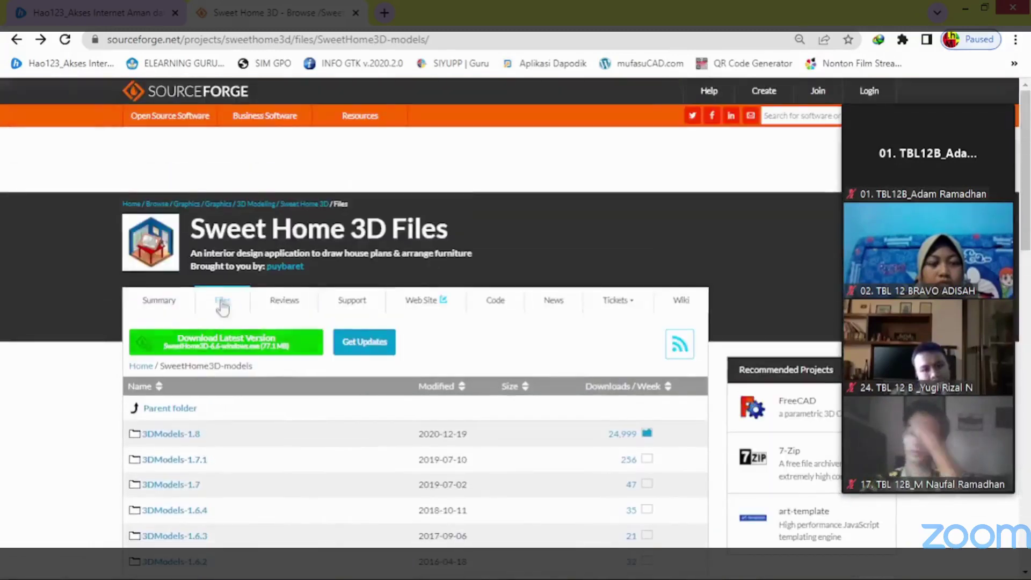
pyautogui.click(20, 42)
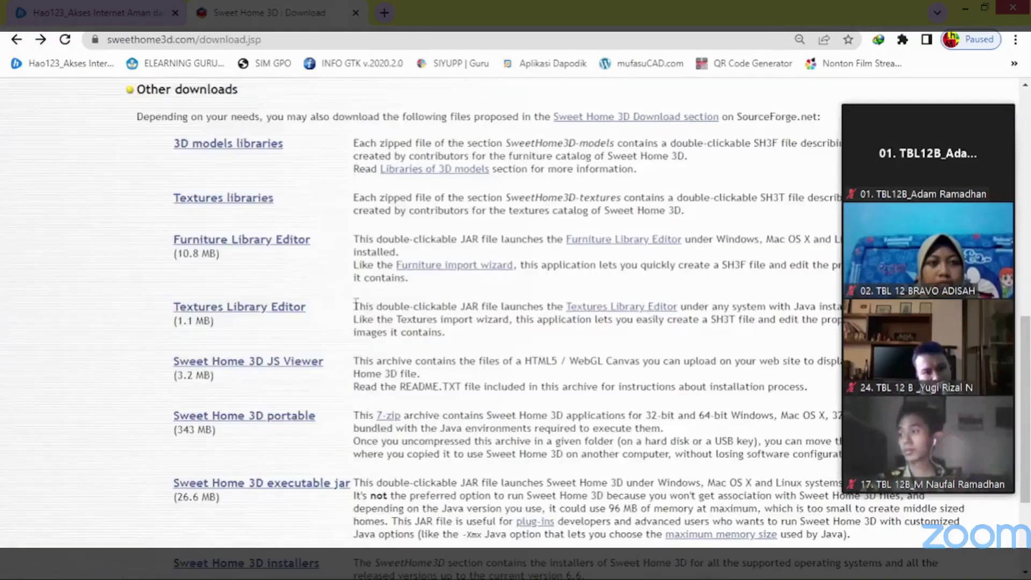
pyautogui.click(928, 115)
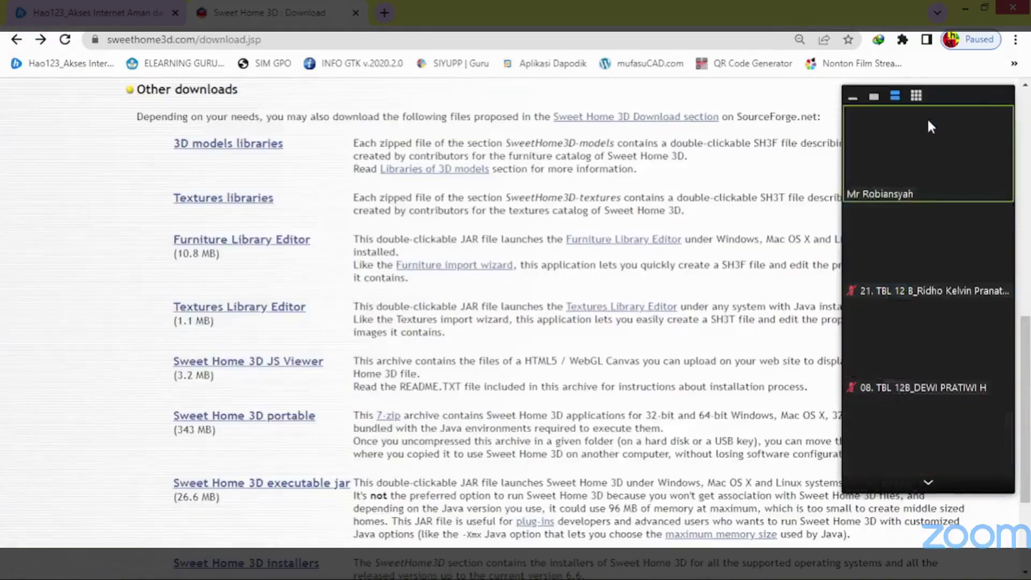
# Look through the Other downloads section from the libraries down to the javadoc, and review the installer options at the start of the page.
pyautogui.scroll(-3, 370, 294)
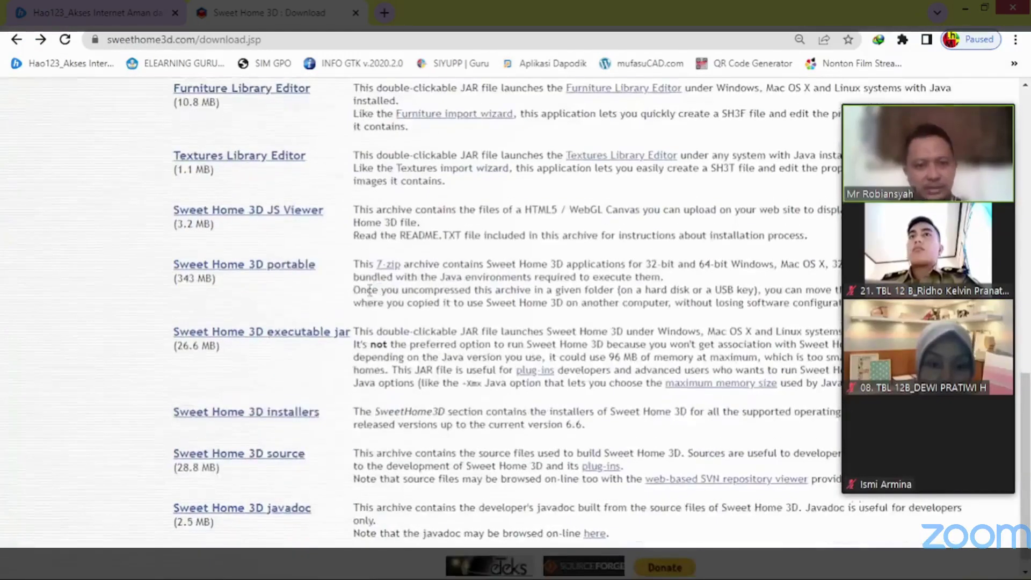
pyautogui.scroll(-1, 374, 292)
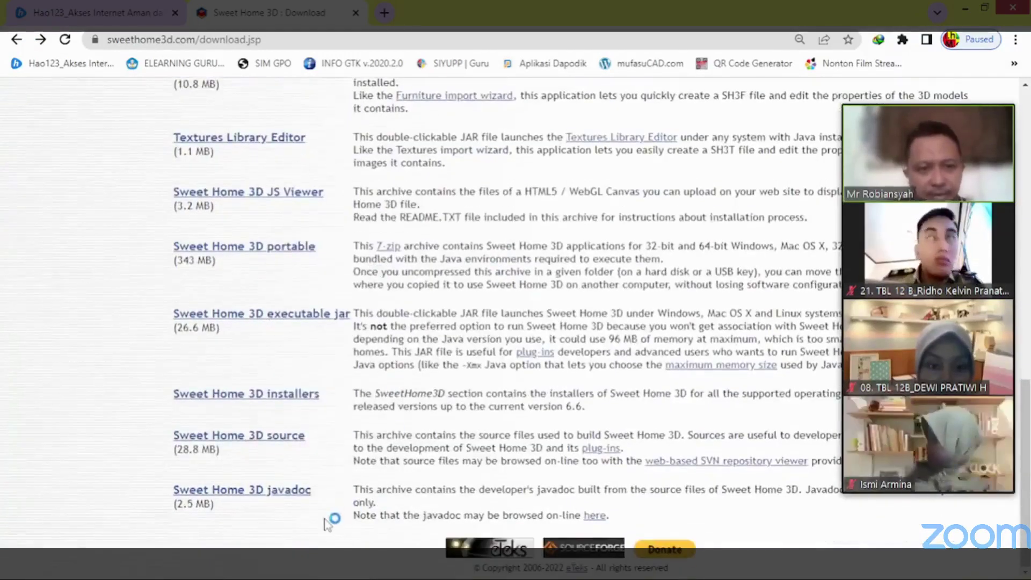
pyautogui.scroll(6, 304, 502)
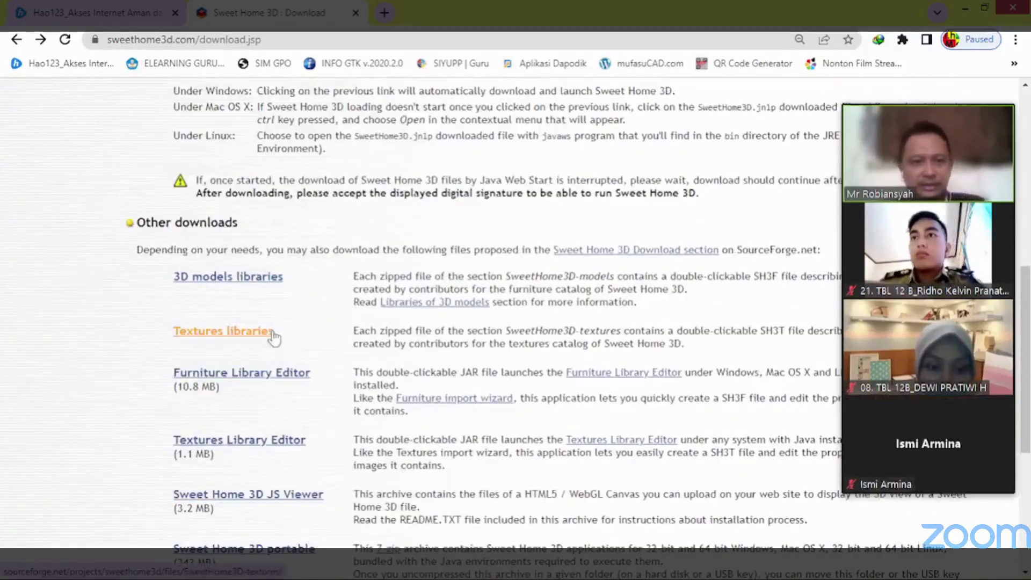
pyautogui.scroll(-3, 252, 455)
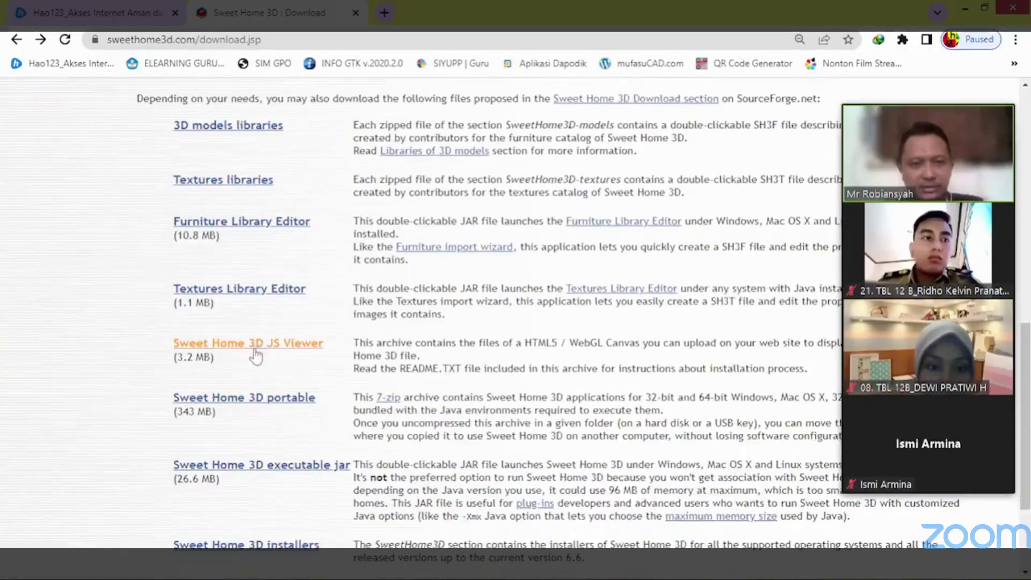
pyautogui.scroll(-3, 258, 351)
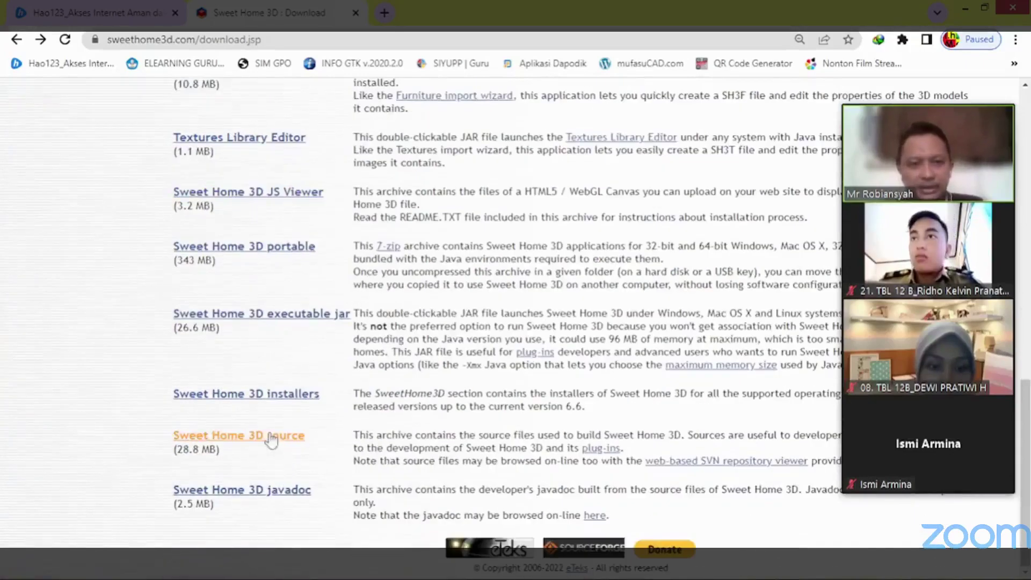
pyautogui.scroll(15, 272, 484)
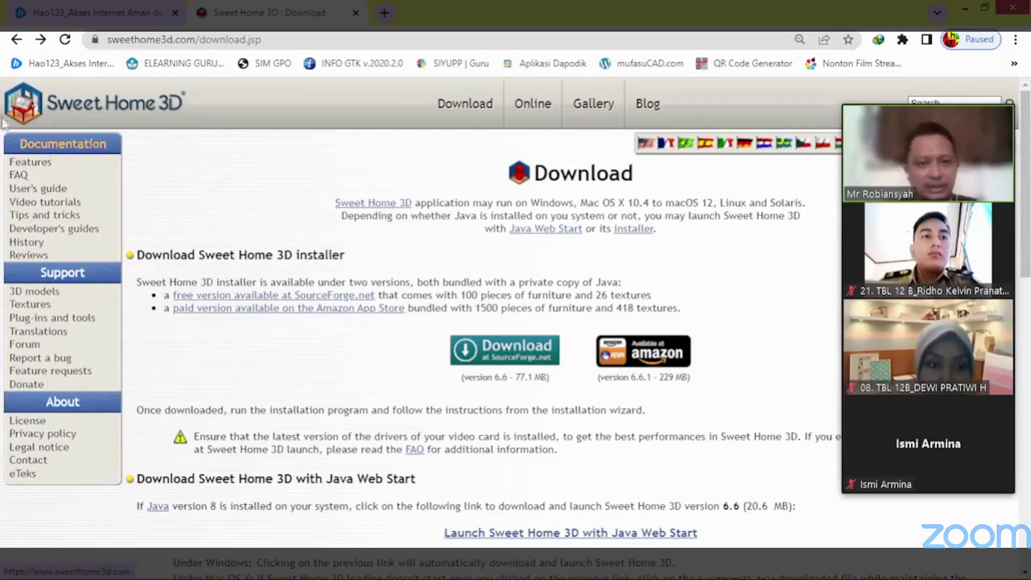
pyautogui.scroll(-3, 293, 280)
pyautogui.scroll(3, 292, 280)
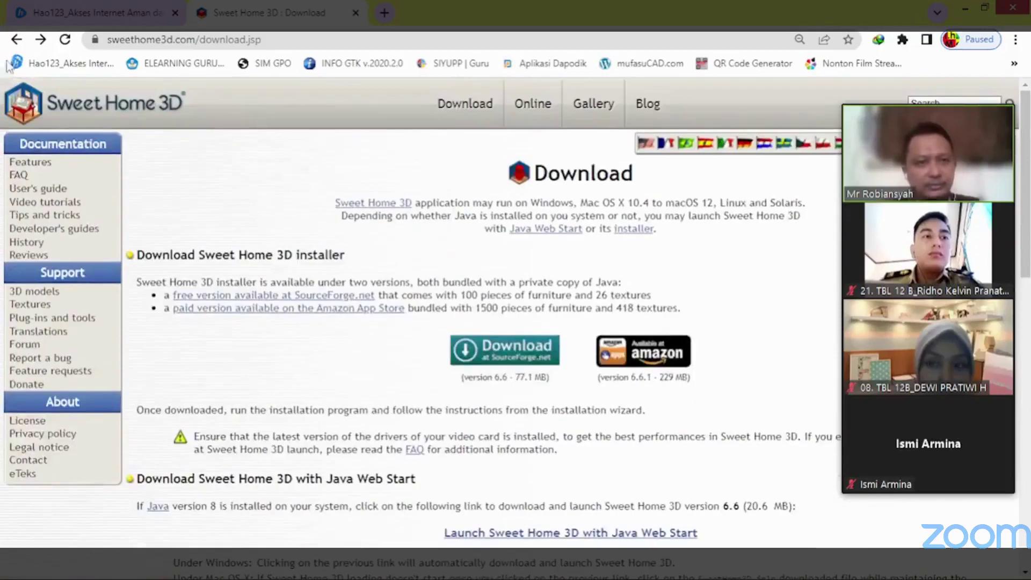
# Go back to the Google results and search for "sweethome 3d render".
pyautogui.click(19, 40)
pyautogui.click(19, 40)
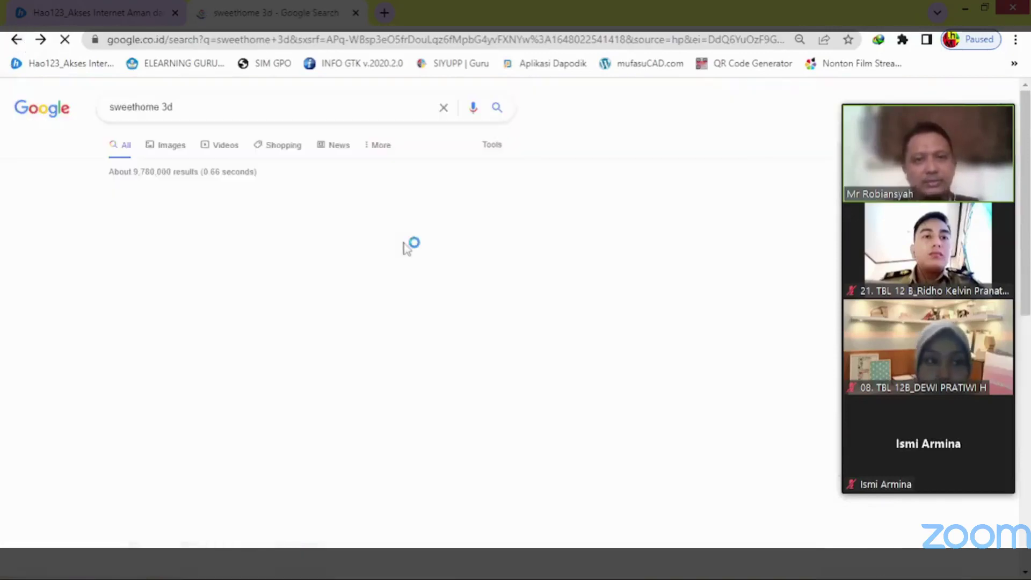
pyautogui.click(248, 107)
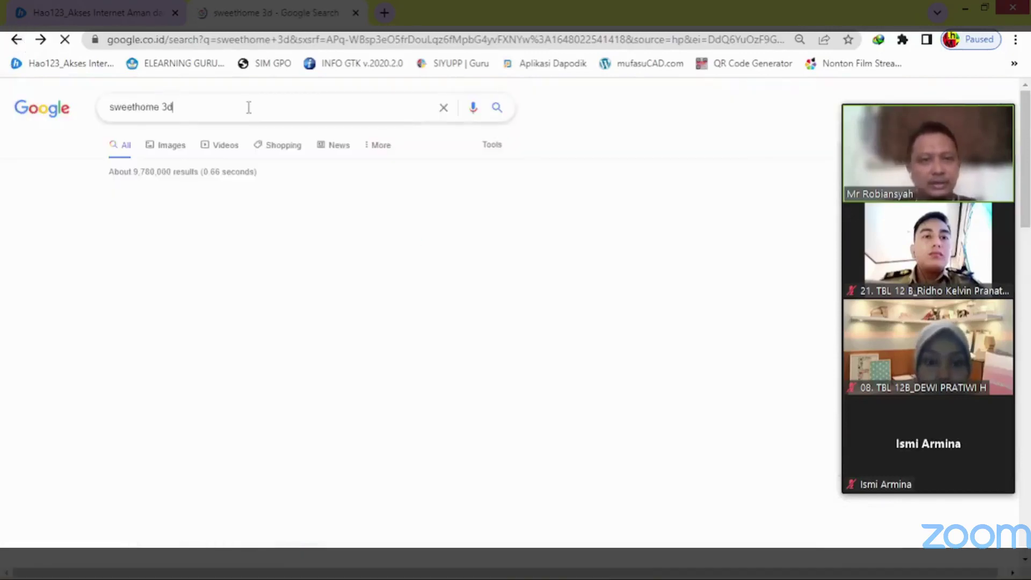
pyautogui.write('render')
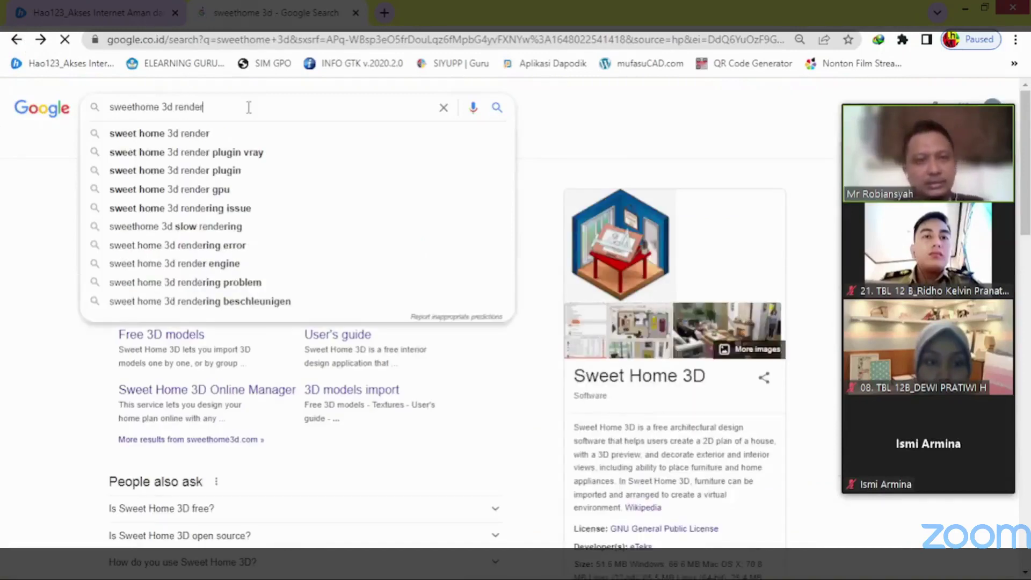
pyautogui.press('Return')
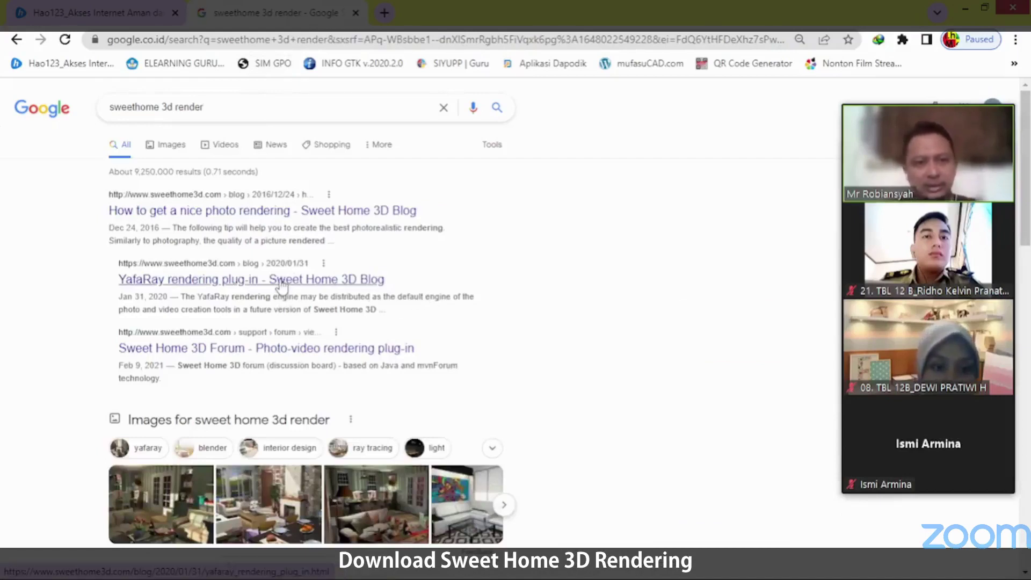
# Open the "YafaRay rendering plug-in" post on the Sweet Home 3D Blog and go to its Updates list of plug-in versions.
pyautogui.click(281, 284)
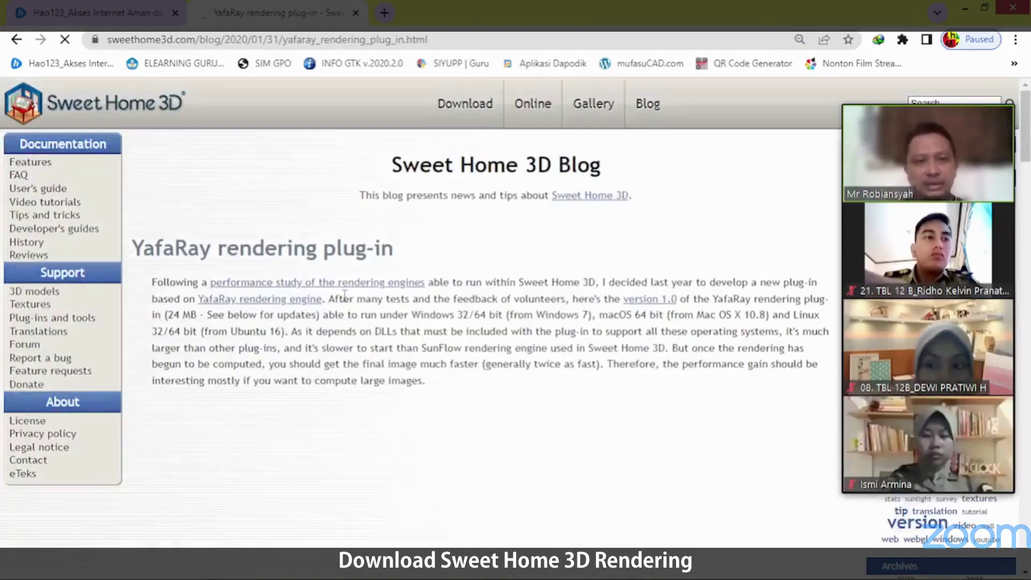
pyautogui.scroll(-8, 345, 388)
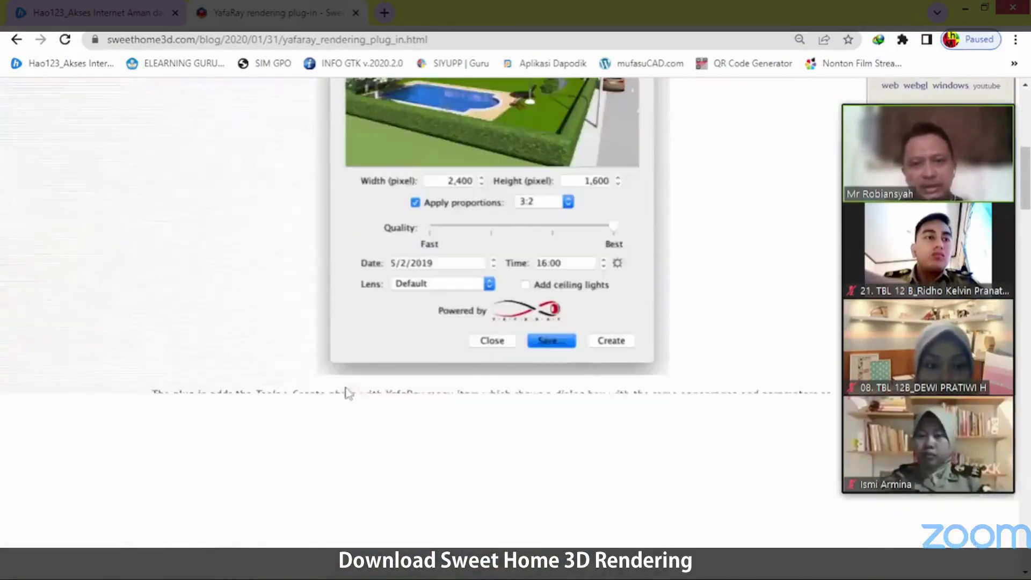
pyautogui.scroll(-15, 346, 393)
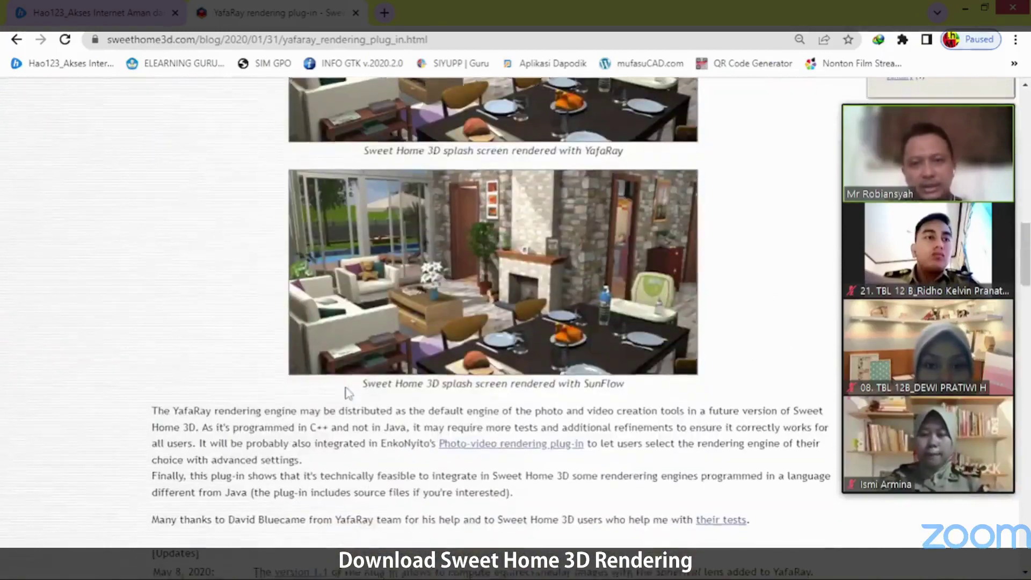
pyautogui.scroll(-3, 346, 394)
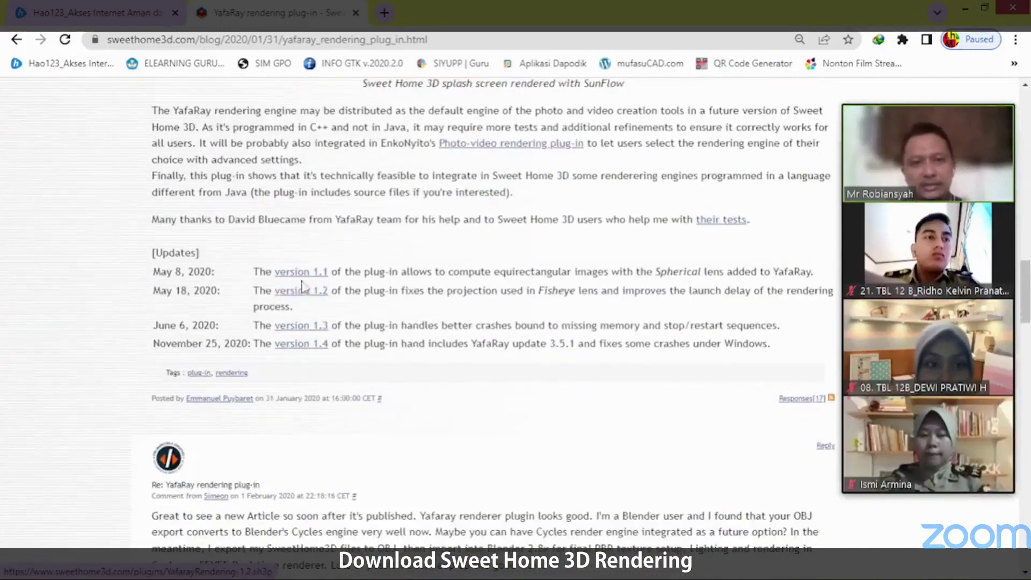
# Look over the plug-in version links, the introduction and the sample renderings in the YafaRay post.
pyautogui.click(303, 291)
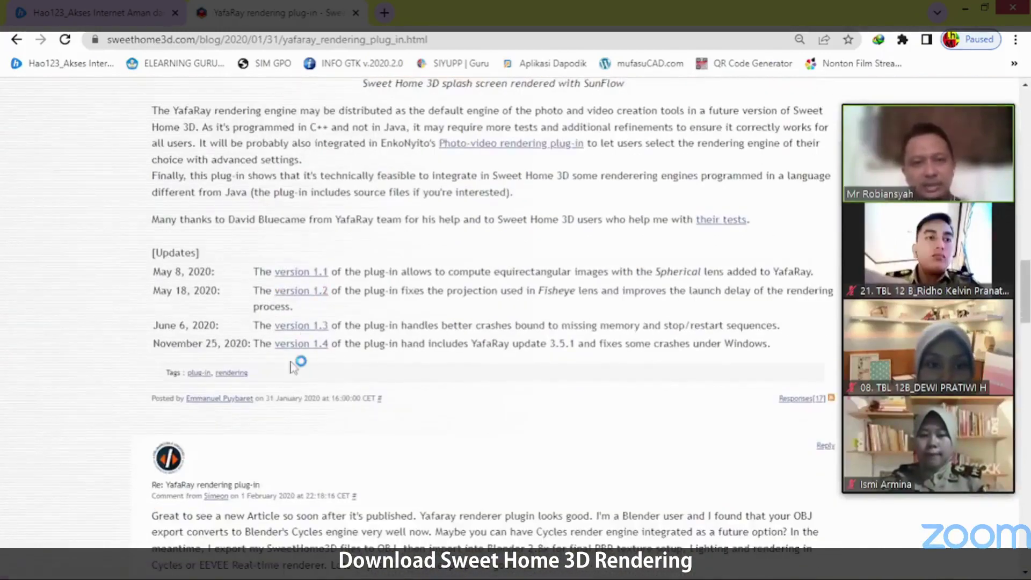
pyautogui.scroll(-3, 298, 360)
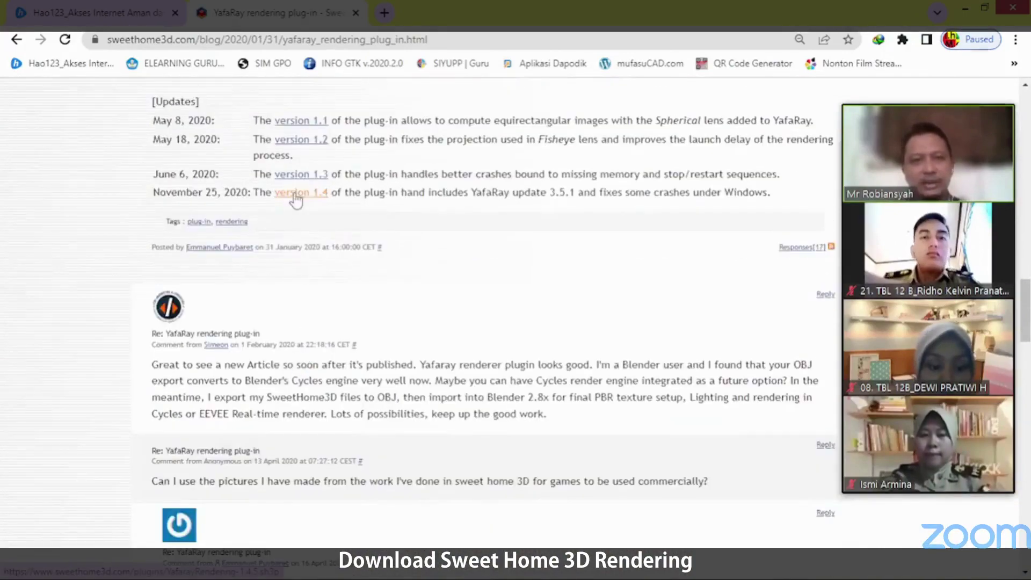
pyautogui.scroll(-5, 296, 204)
pyautogui.scroll(15, 299, 211)
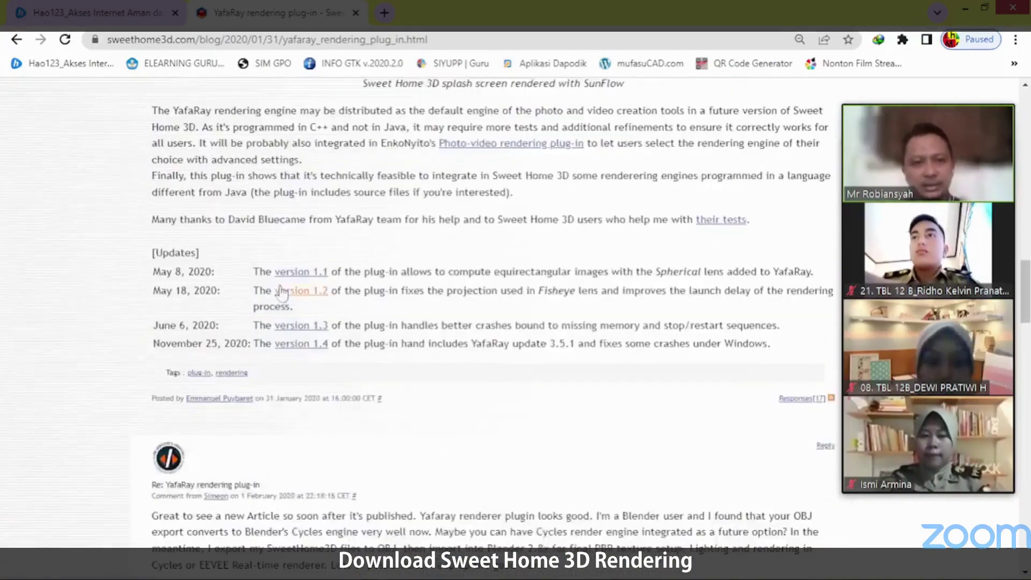
pyautogui.scroll(8, 283, 290)
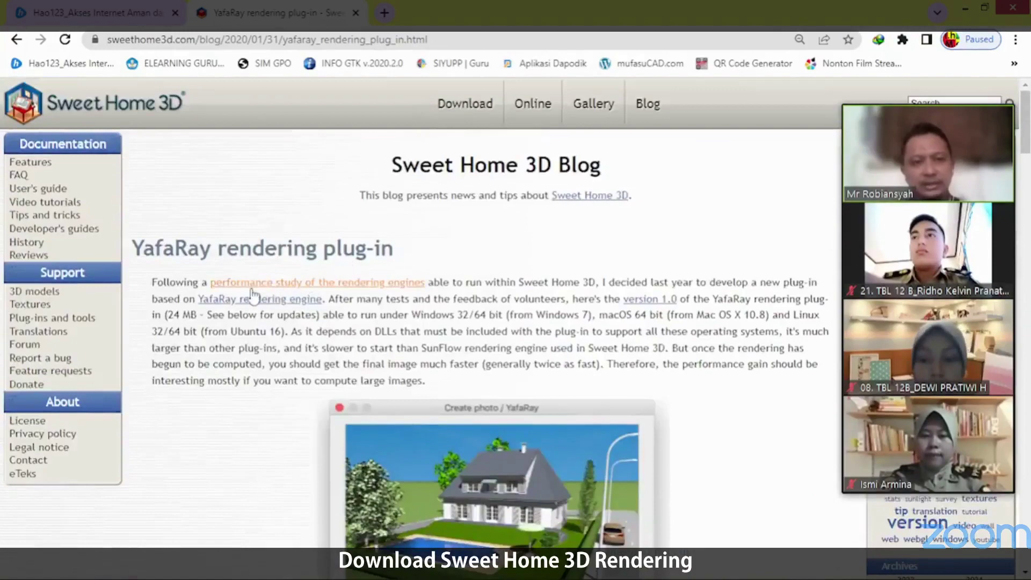
pyautogui.scroll(-5, 345, 339)
pyautogui.scroll(-10, 461, 278)
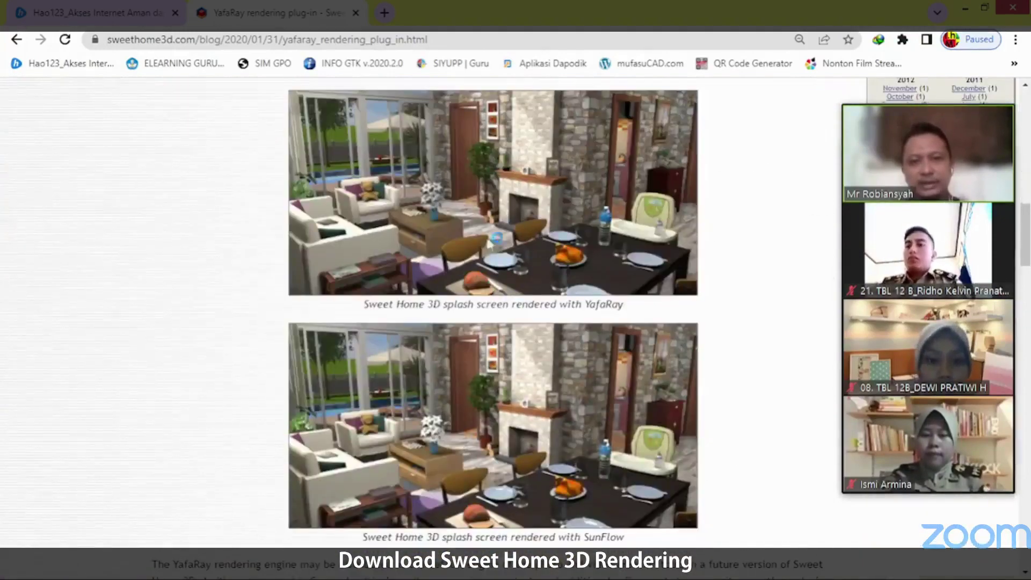
# Start the download of YafaRay plug-in version 1.4 from the Updates list and cancel saving YafarayRendering-1.4.5.sh3p.
pyautogui.scroll(-15, 459, 344)
pyautogui.scroll(3, 460, 348)
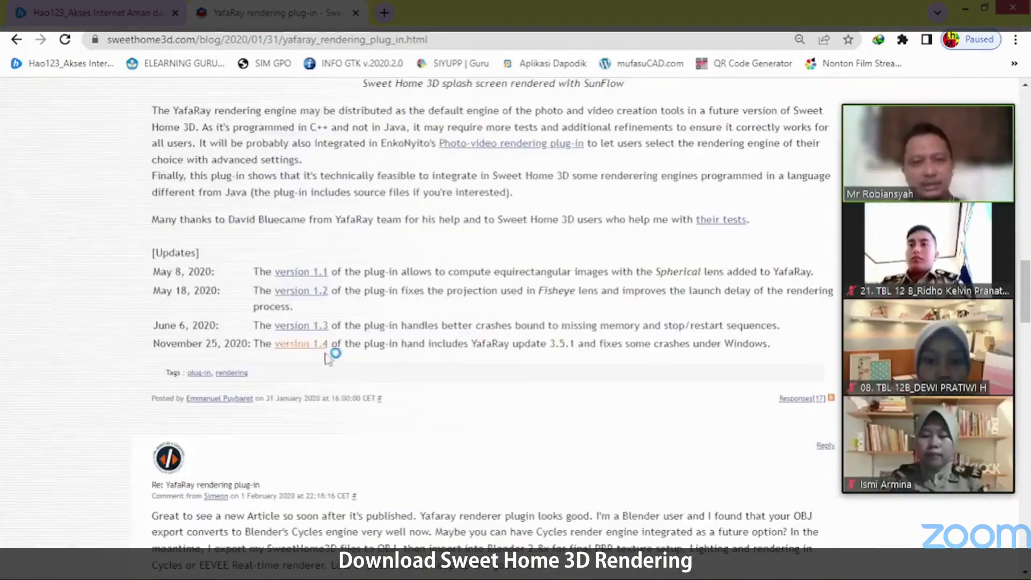
pyautogui.click(315, 346)
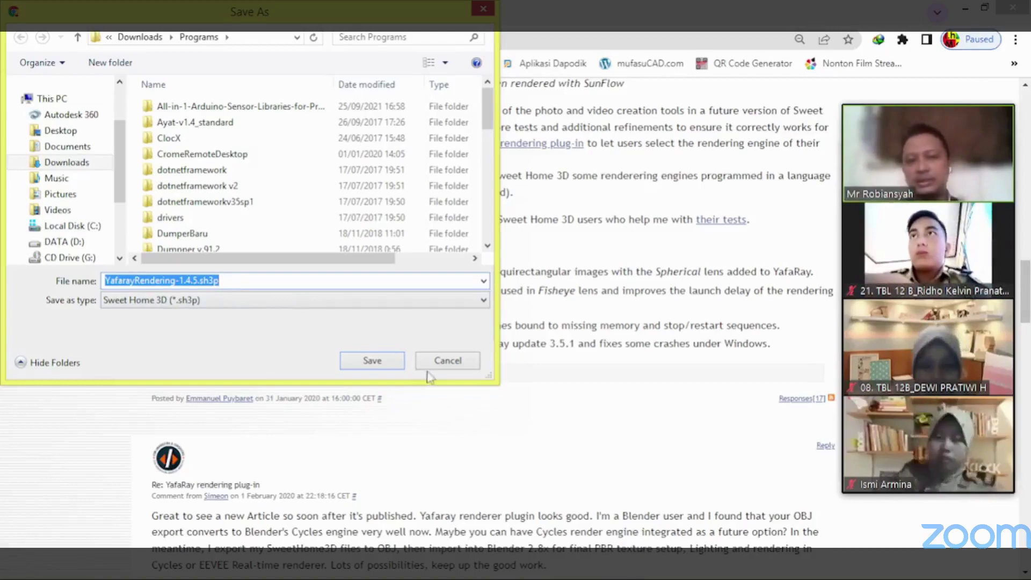
pyautogui.click(446, 365)
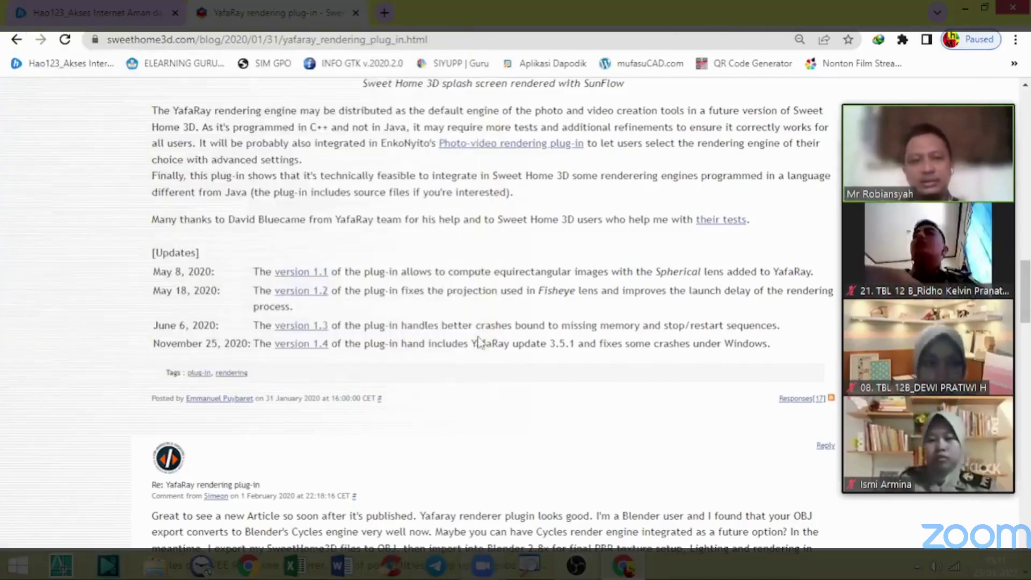
# Review the YafaRay and SunFlow sample renderings and the Create photo dialog picture, and return to the Google results.
pyautogui.scroll(5, 476, 341)
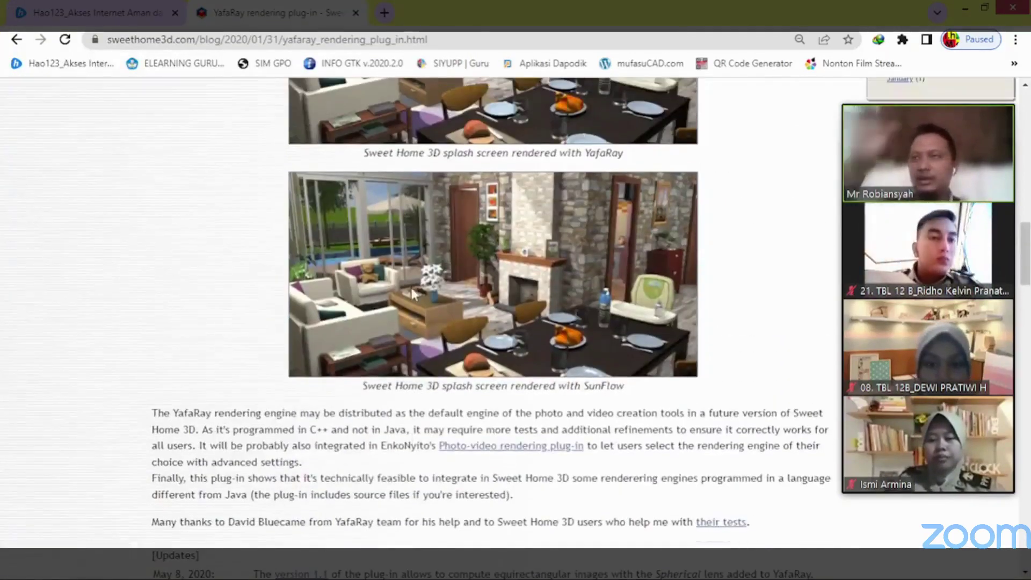
pyautogui.scroll(3, 455, 341)
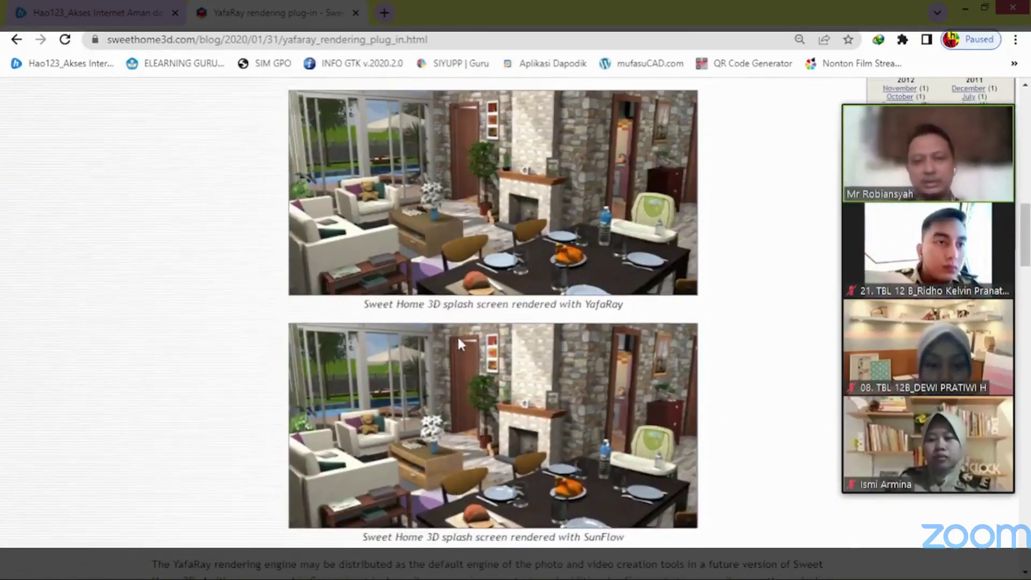
pyautogui.scroll(3, 460, 335)
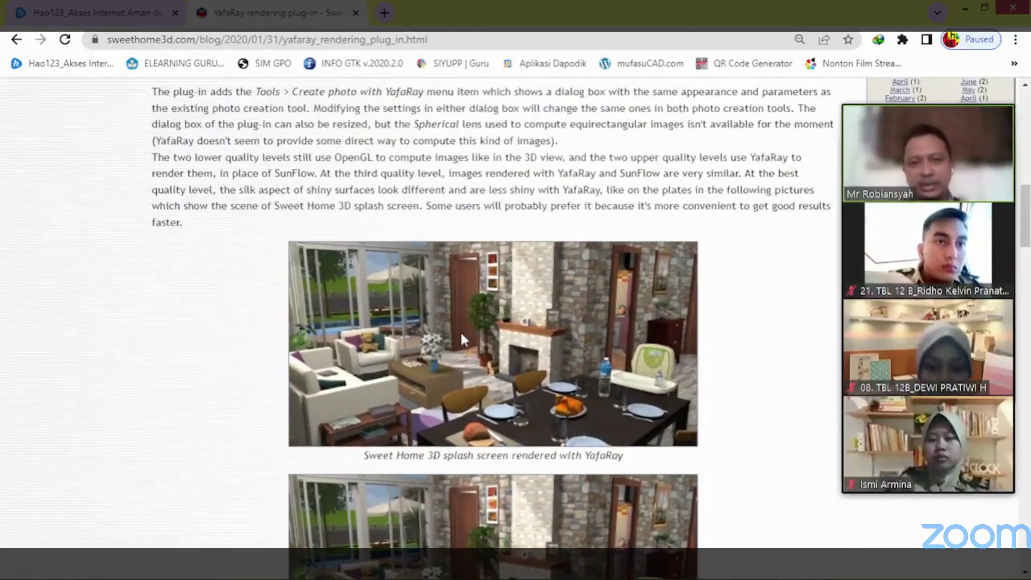
pyautogui.scroll(10, 465, 338)
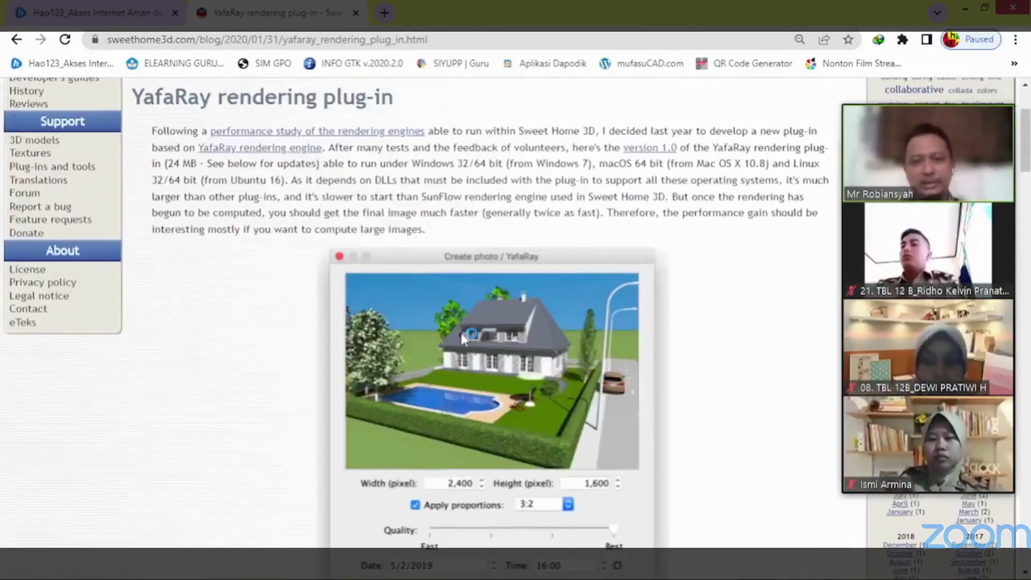
pyautogui.scroll(-3, 463, 337)
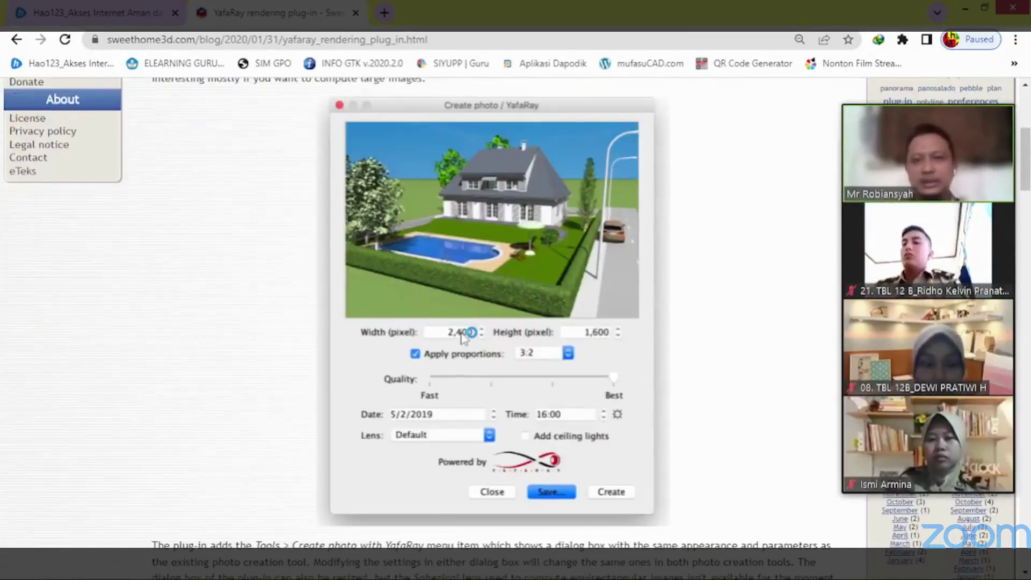
pyautogui.scroll(-20, 461, 337)
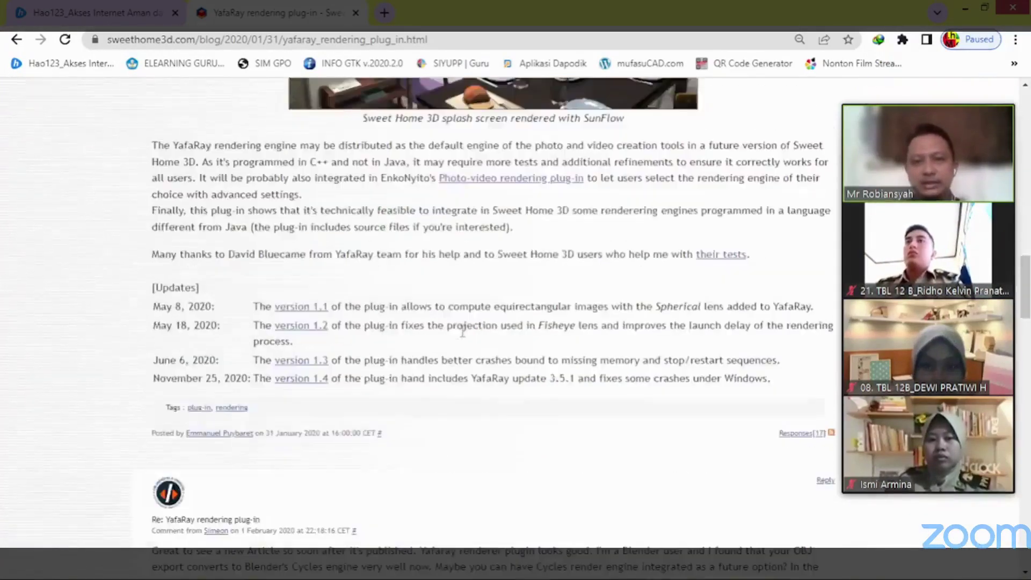
pyautogui.scroll(20, 462, 335)
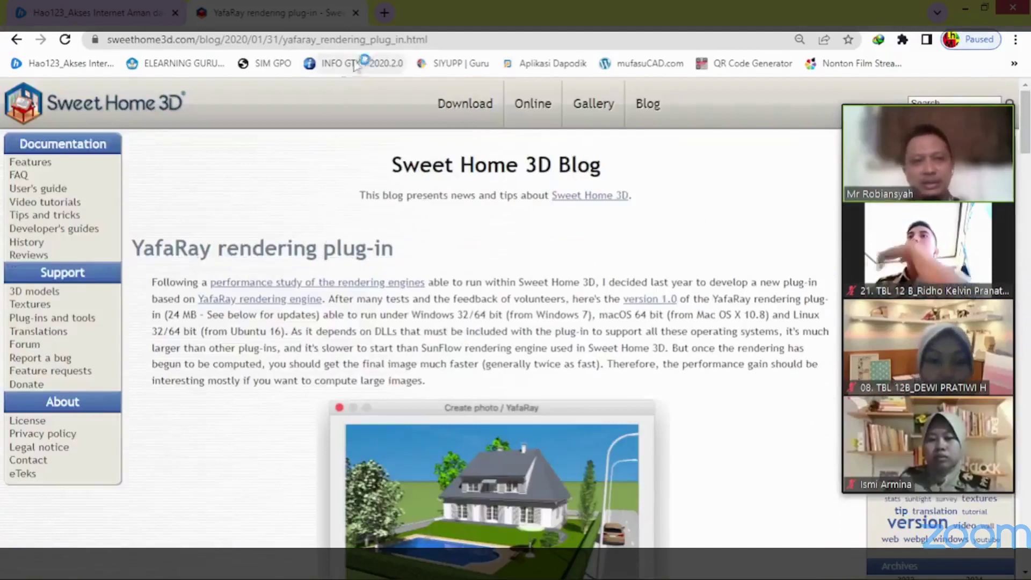
pyautogui.click(16, 40)
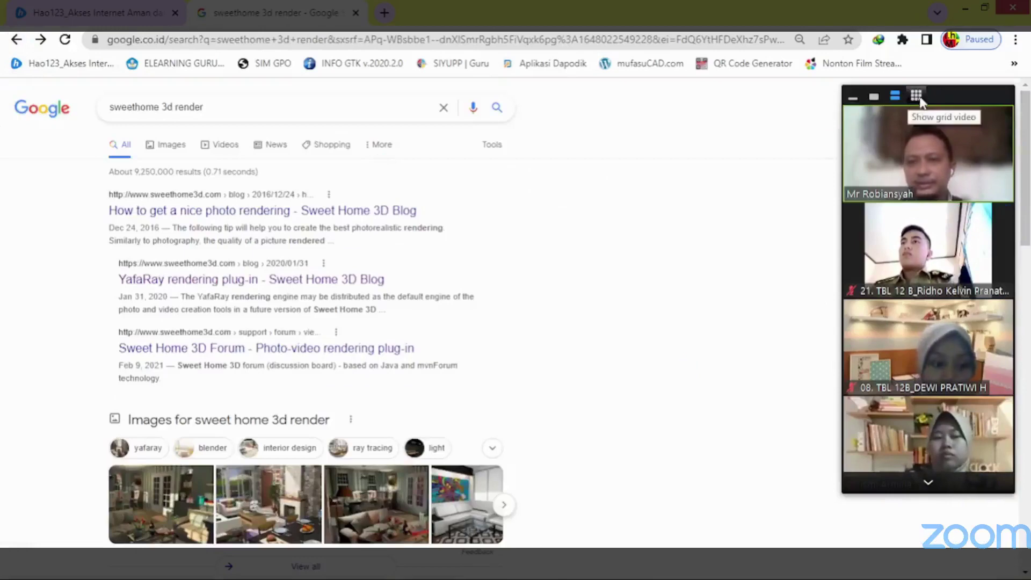
pyautogui.moveTo(924, 114)
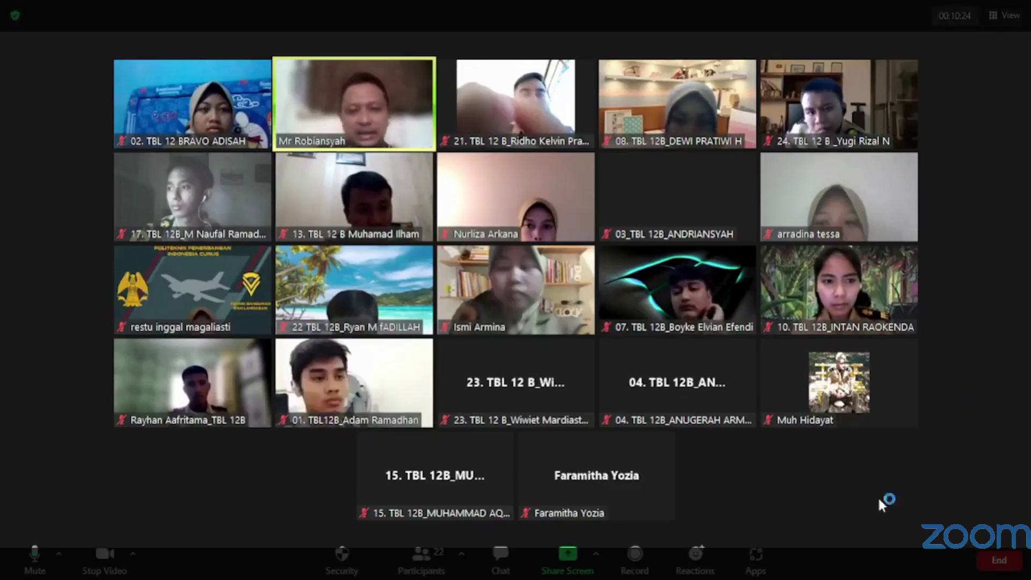
# Share the Chrome window with the Google results in the Zoom meeting, with sound, and hide the floating meeting controls.
pyautogui.click(567, 556)
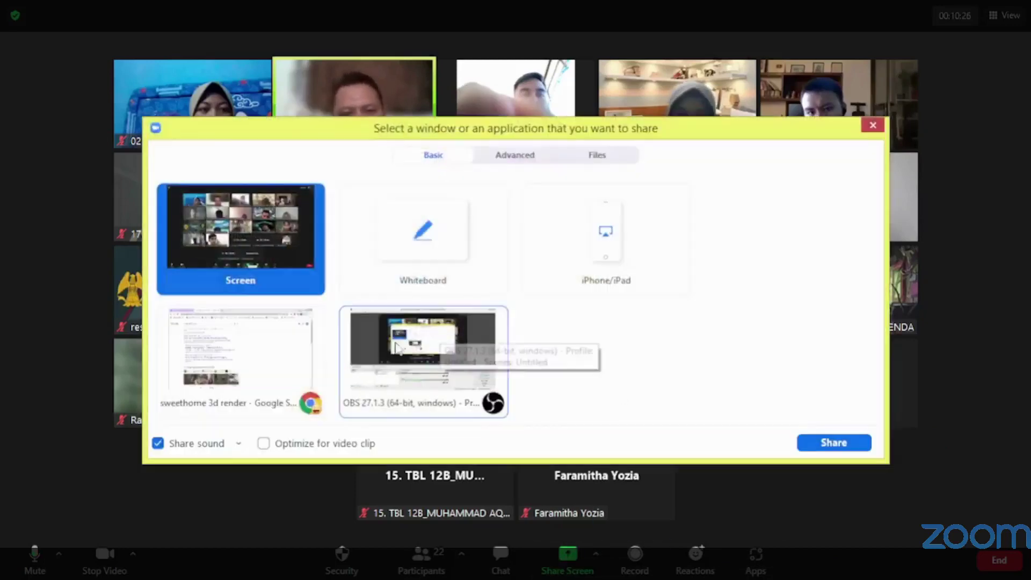
pyautogui.click(276, 368)
pyautogui.click(841, 450)
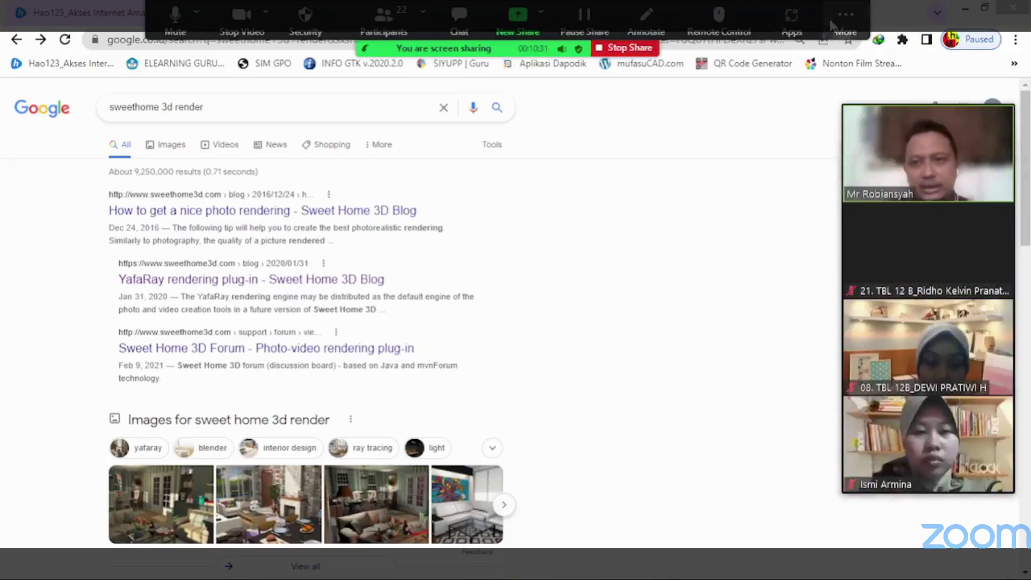
pyautogui.click(832, 25)
pyautogui.click(859, 156)
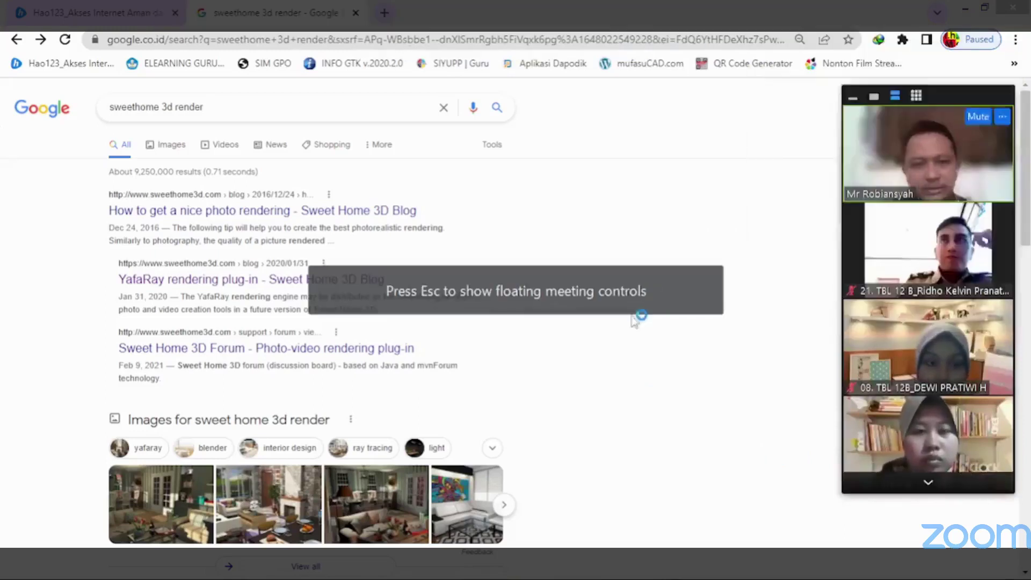
# Preview the white-sofa living room rendering from the image results, move the participant video strip off it, and open the image in a new tab.
pyautogui.click(328, 516)
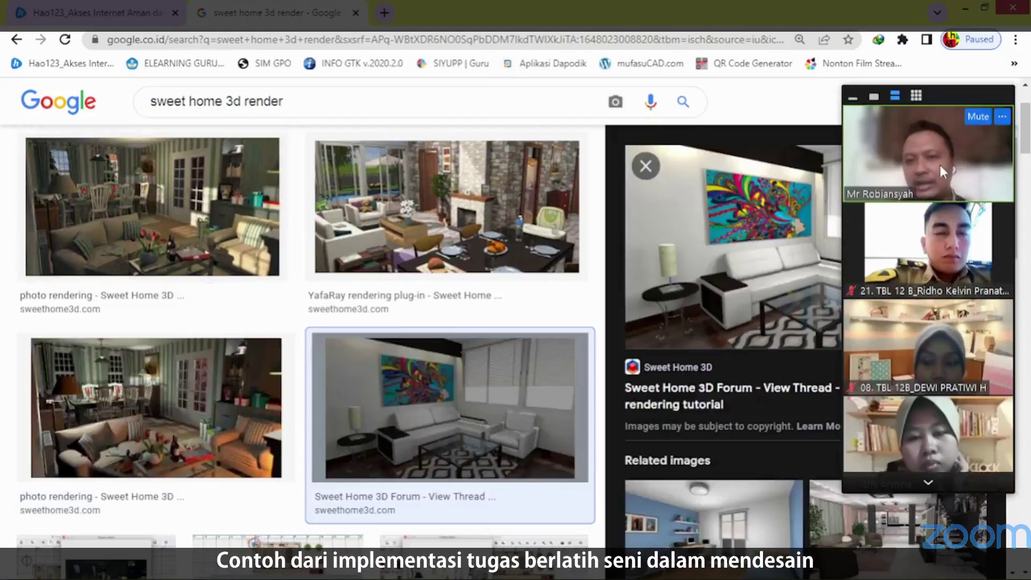
pyautogui.moveTo(941, 93); pyautogui.dragTo(143, 107)
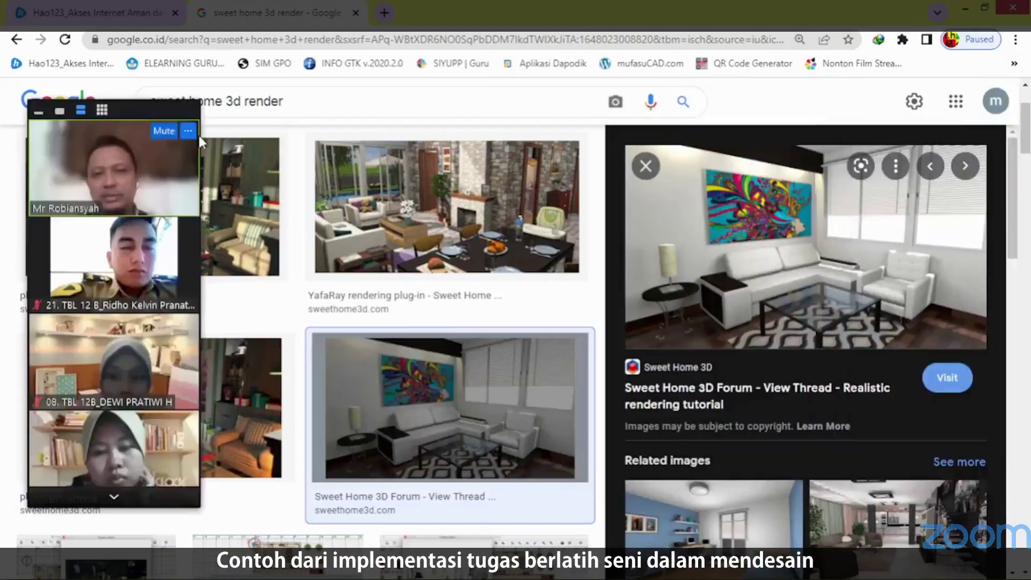
pyautogui.rightClick(811, 278)
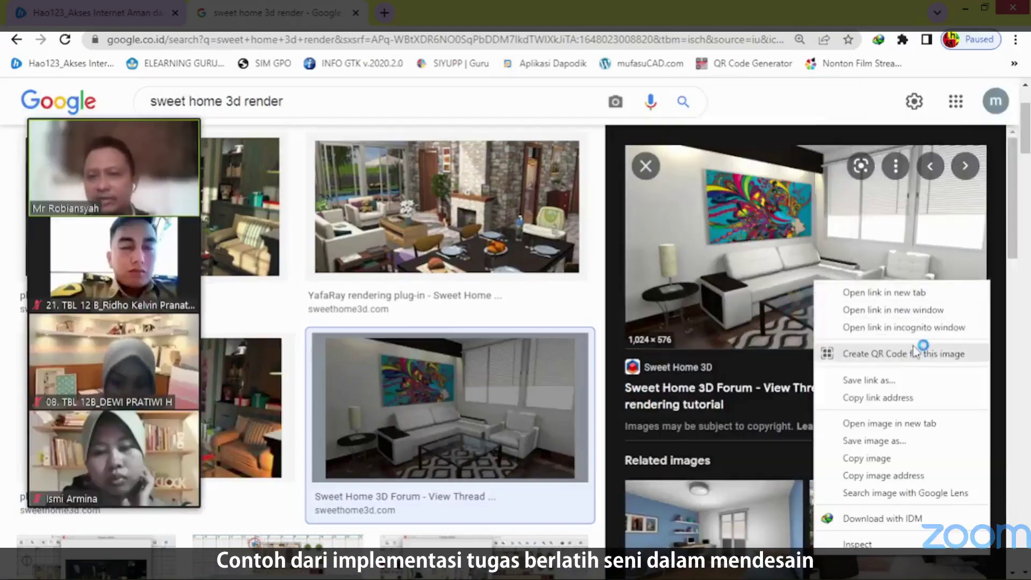
pyautogui.click(889, 423)
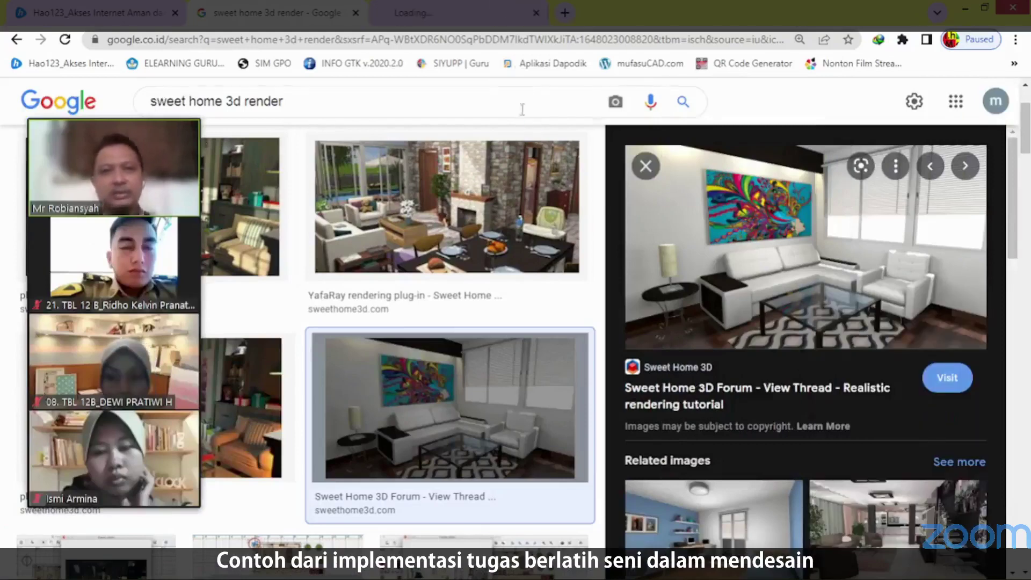
# View the living room rendering in its own tab and page forward through the participants' videos.
pyautogui.click(472, 15)
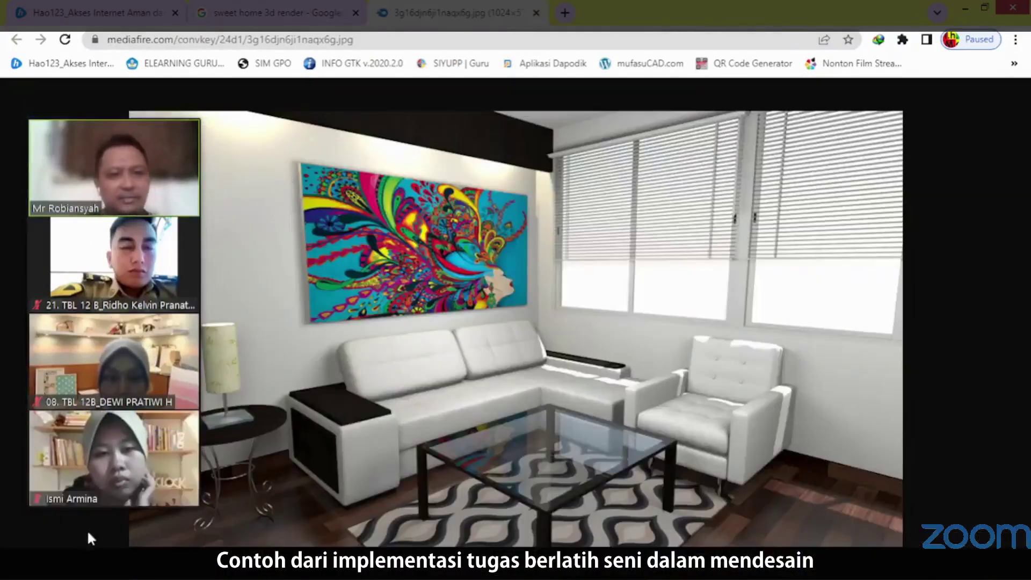
pyautogui.click(111, 494)
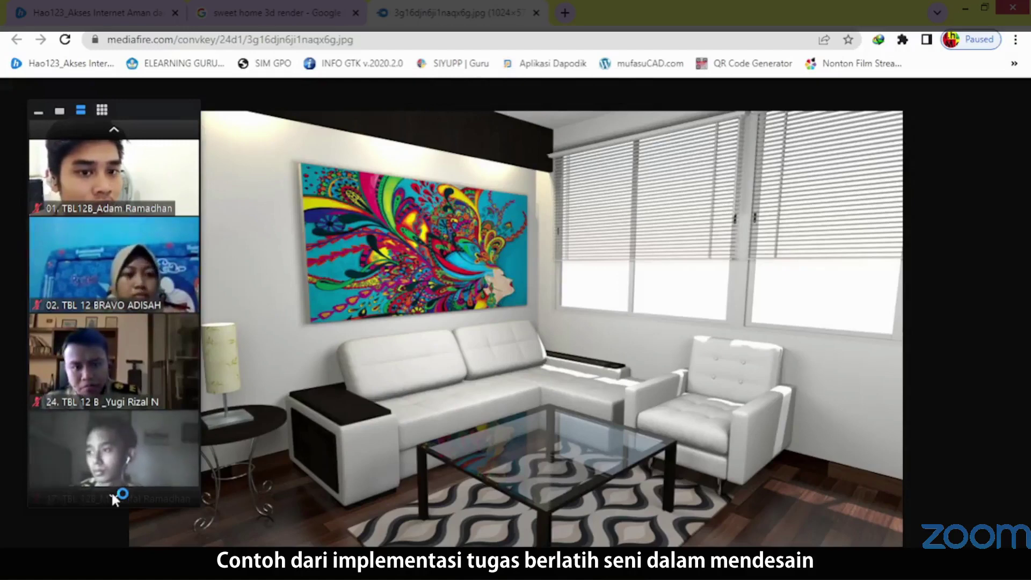
pyautogui.click(111, 491)
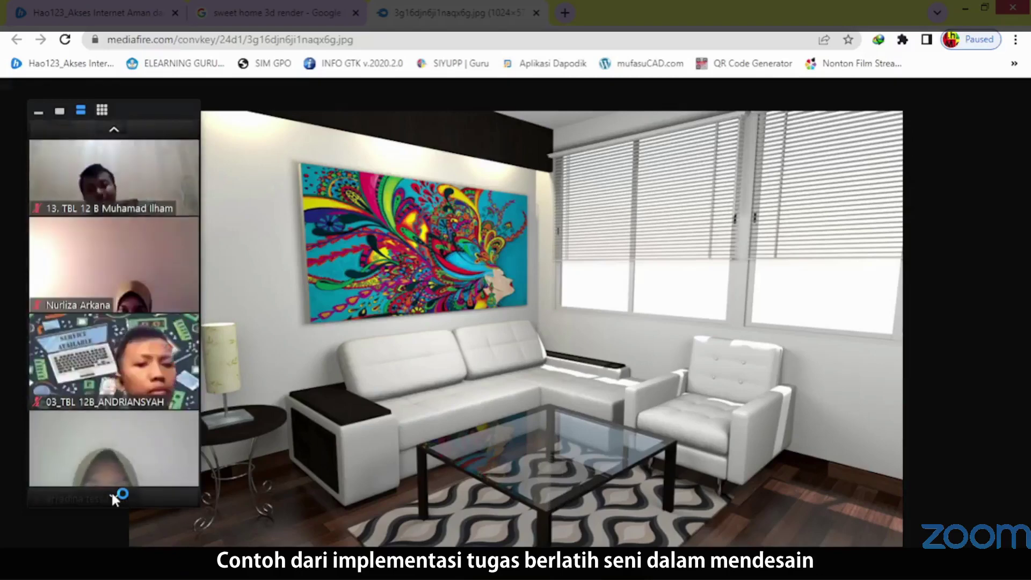
# Go back to the image results and find the glass-walled living room rendering with the snowy landscape.
pyautogui.click(331, 7)
pyautogui.scroll(-5, 525, 260)
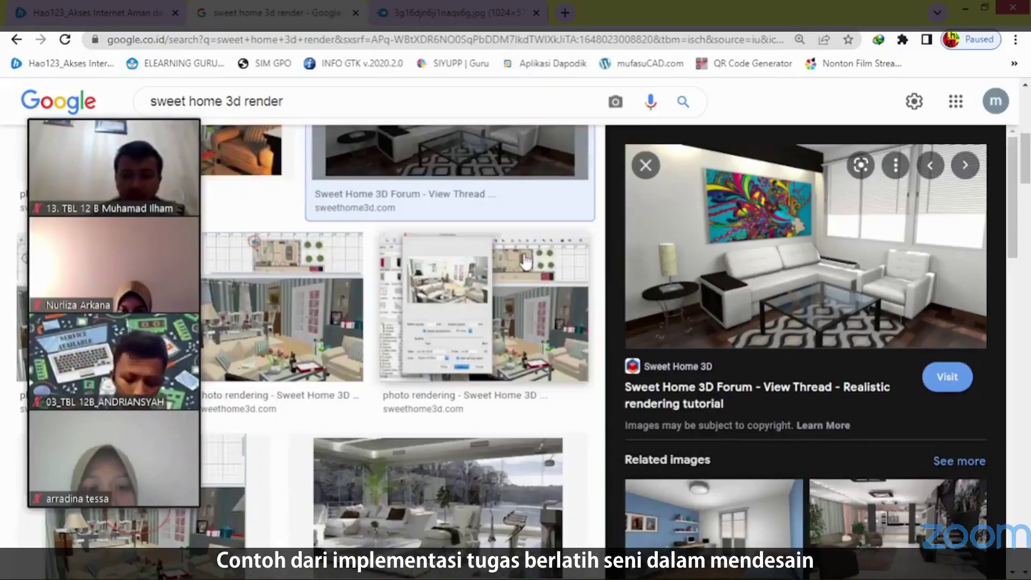
pyautogui.scroll(-3, 553, 317)
pyautogui.rightClick(494, 390)
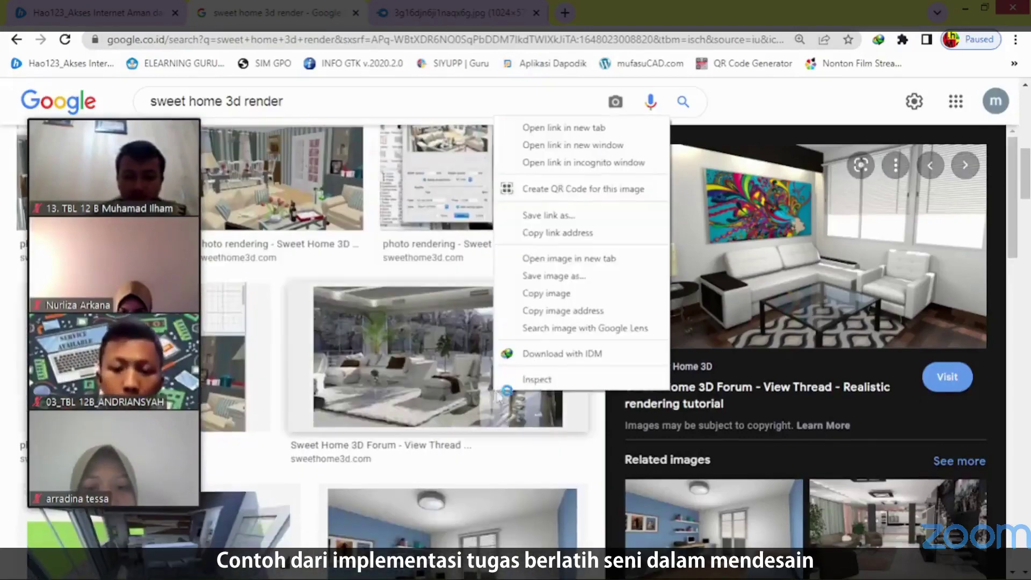
pyautogui.click(605, 129)
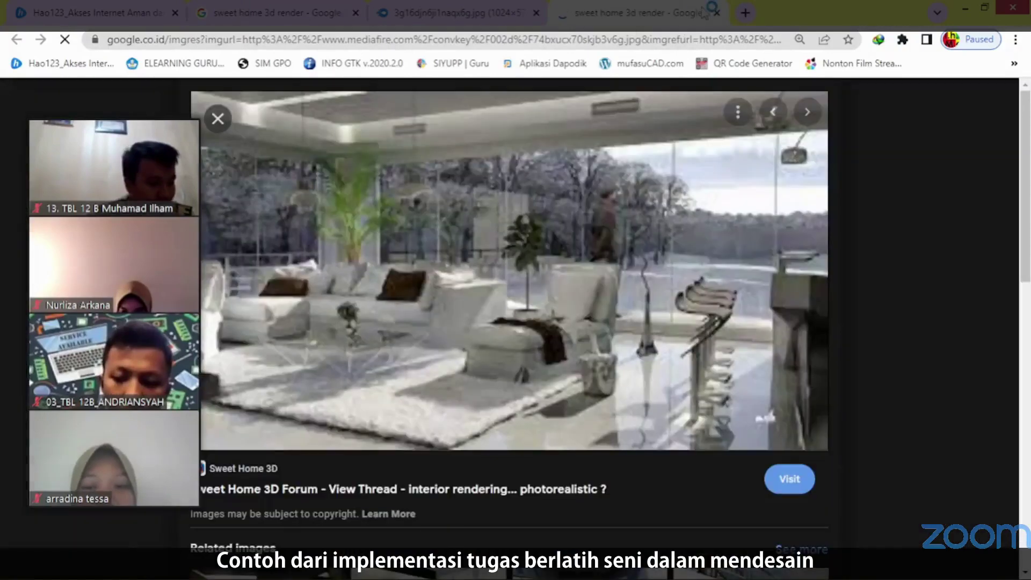
pyautogui.click(717, 12)
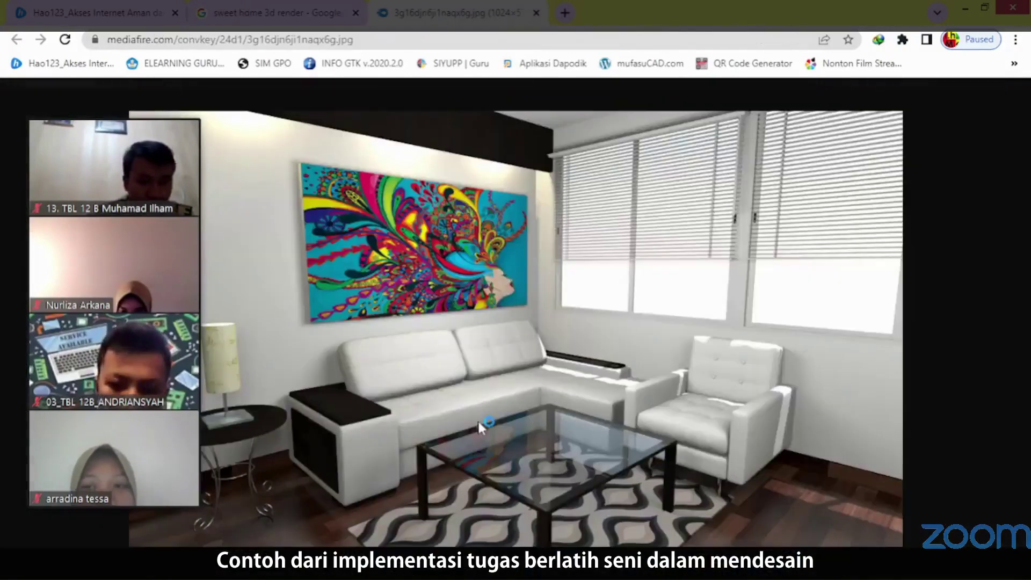
pyautogui.hotkey('ctrl', 'shift', 'Tab')
# Preview the glass-walled living room rendering, open its image in a new tab and switch to that tab.
pyautogui.click(432, 289)
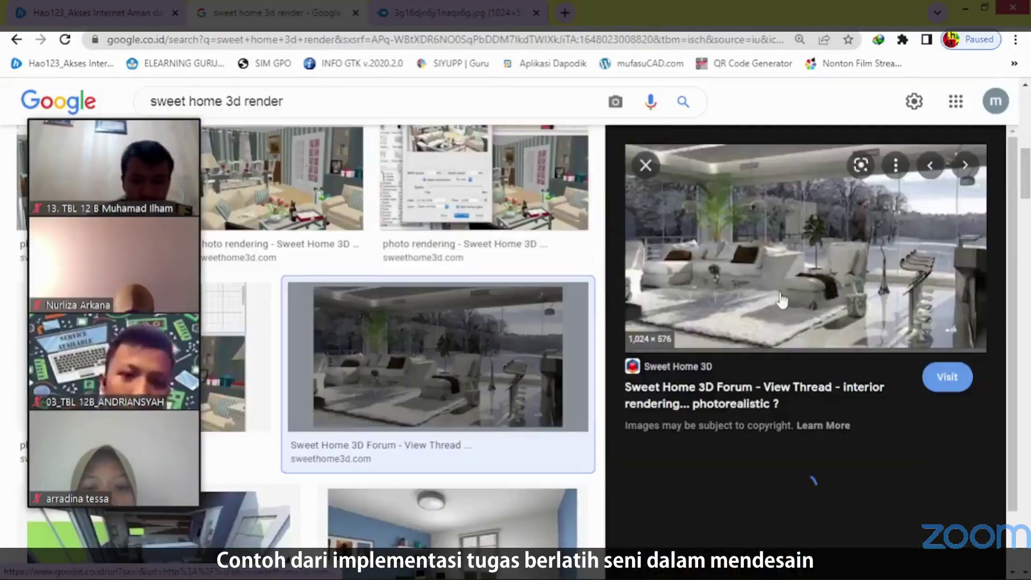
pyautogui.rightClick(781, 293)
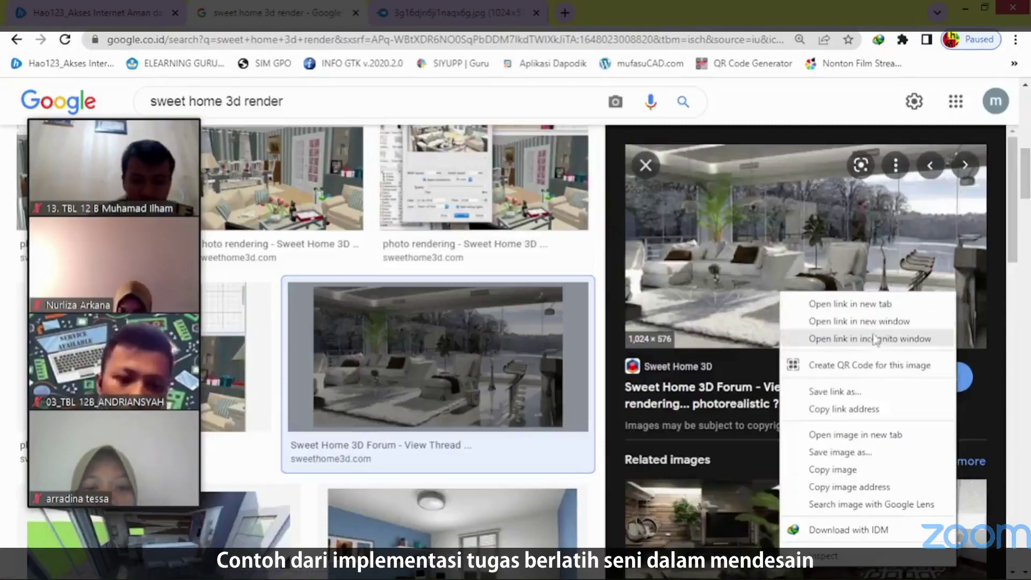
pyautogui.click(882, 436)
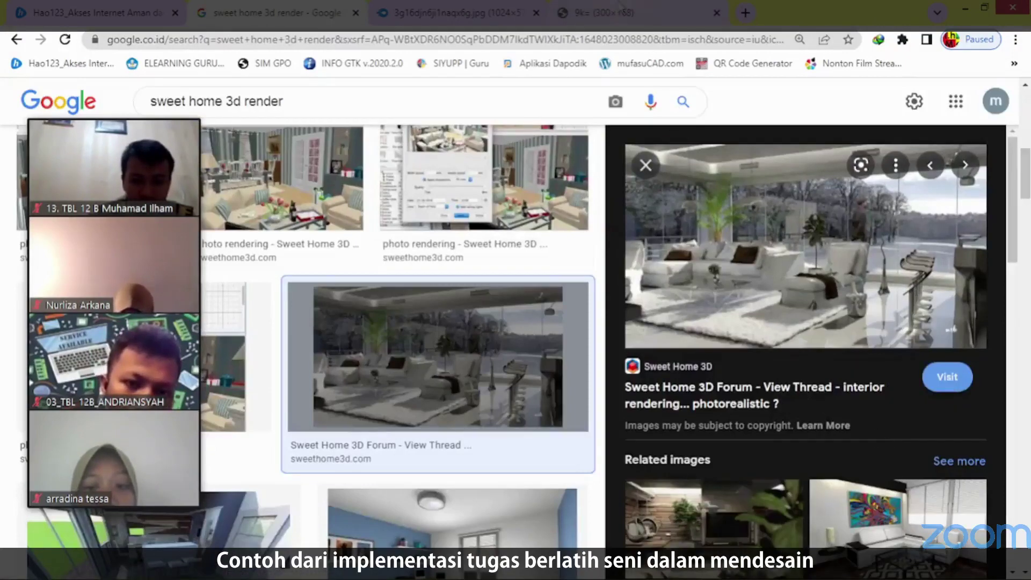
pyautogui.click(626, 16)
# Visit the rendering's source thread "interior rendering... photorealistic ?" on the Sweet Home 3D Forum and go to the snowy living room pictures.
pyautogui.click(337, 16)
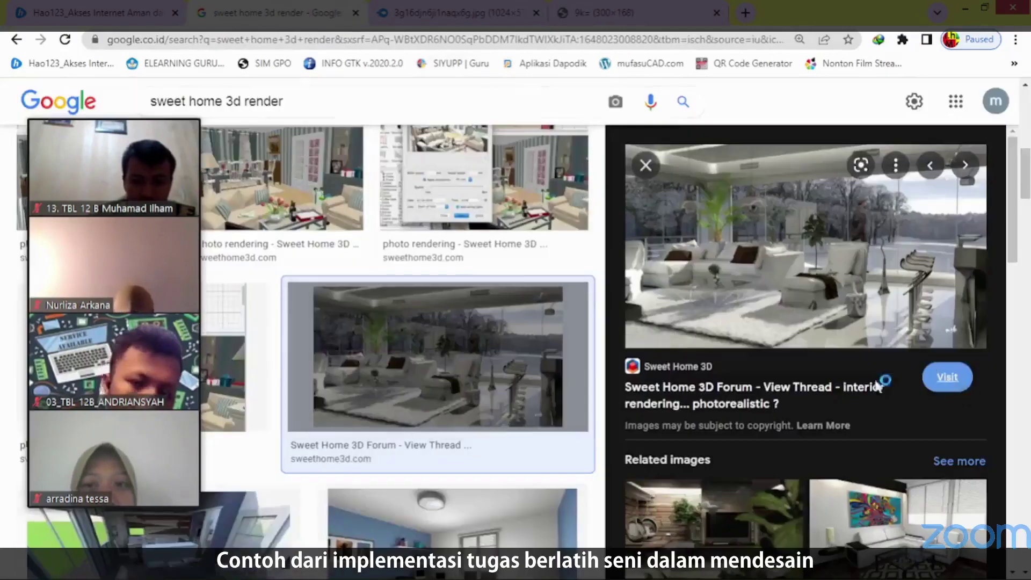
pyautogui.click(956, 382)
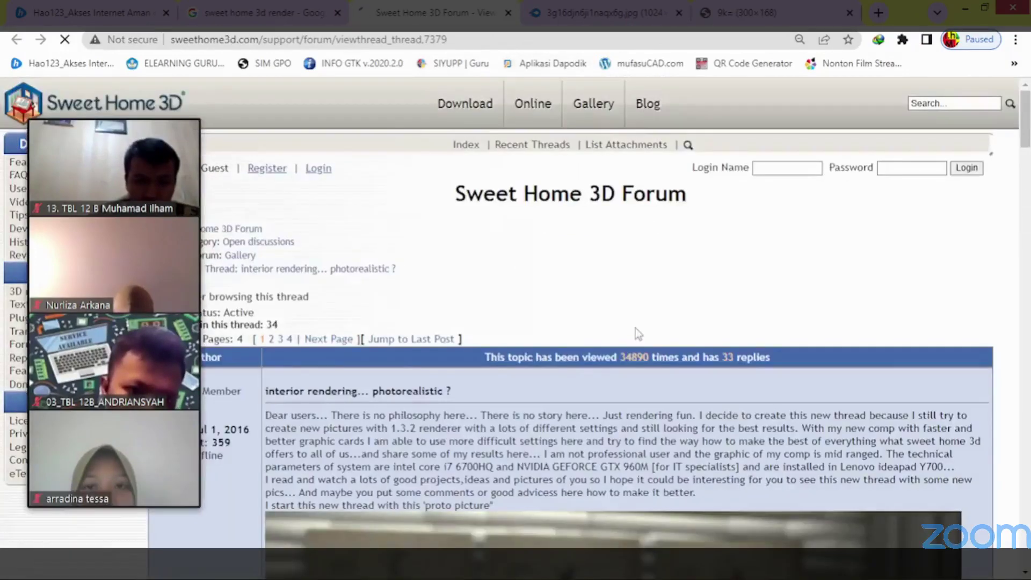
pyautogui.scroll(-12, 635, 328)
pyautogui.scroll(-10, 636, 326)
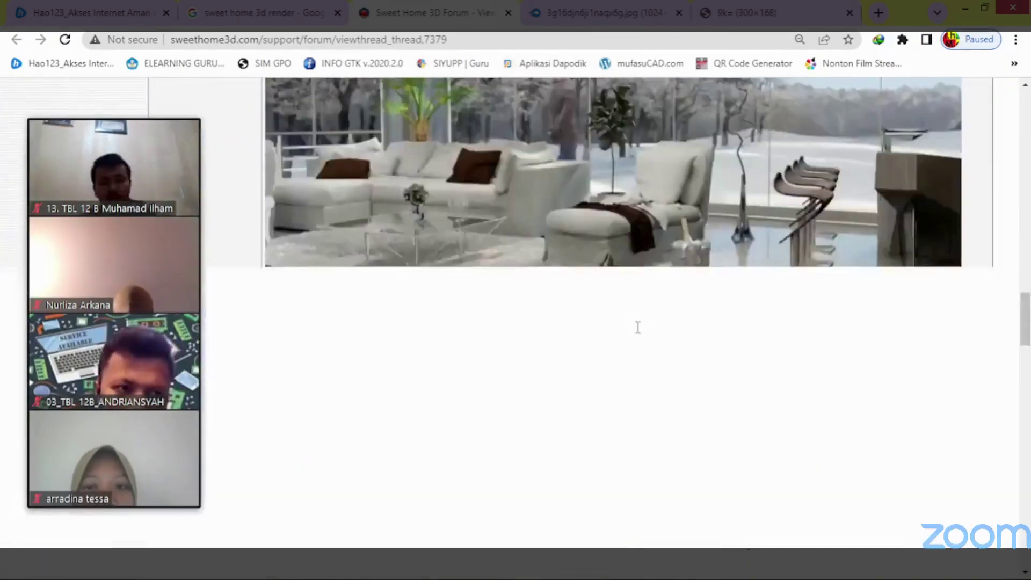
pyautogui.scroll(-3, 224, 472)
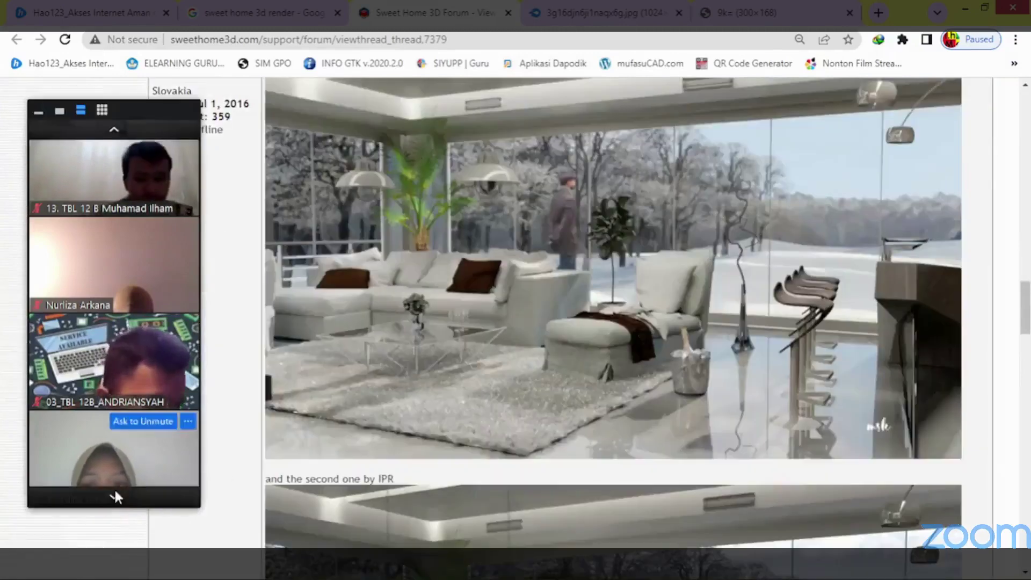
# Page through all participants' videos in the meeting's video strip and return to the first ones.
pyautogui.click(114, 495)
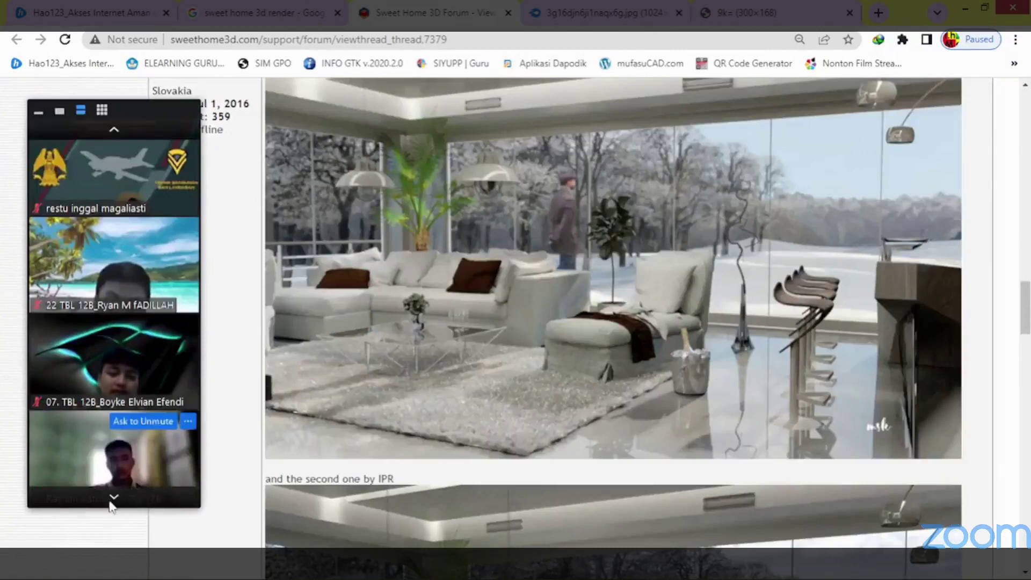
pyautogui.click(114, 498)
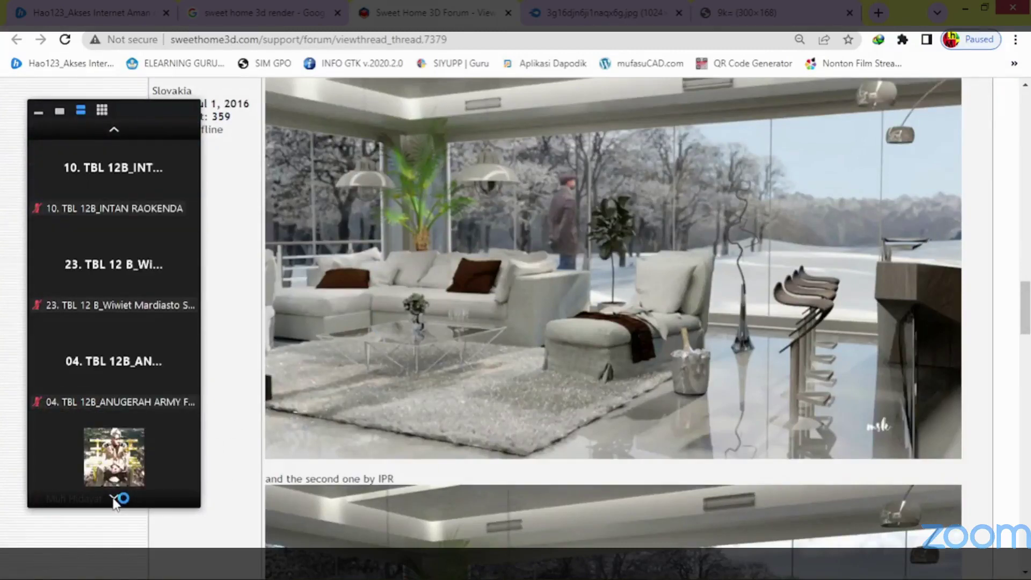
pyautogui.click(114, 498)
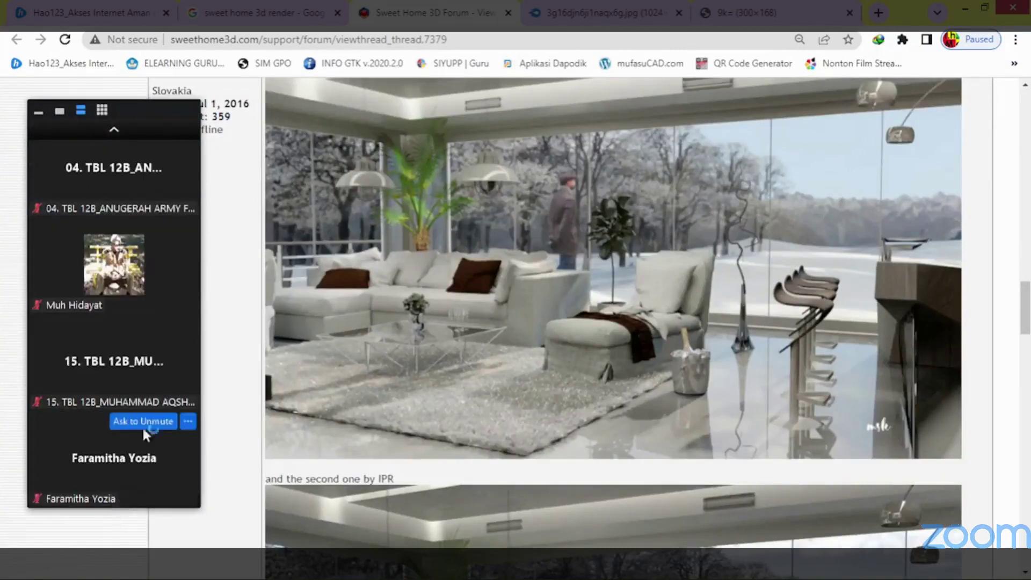
pyautogui.click(115, 129)
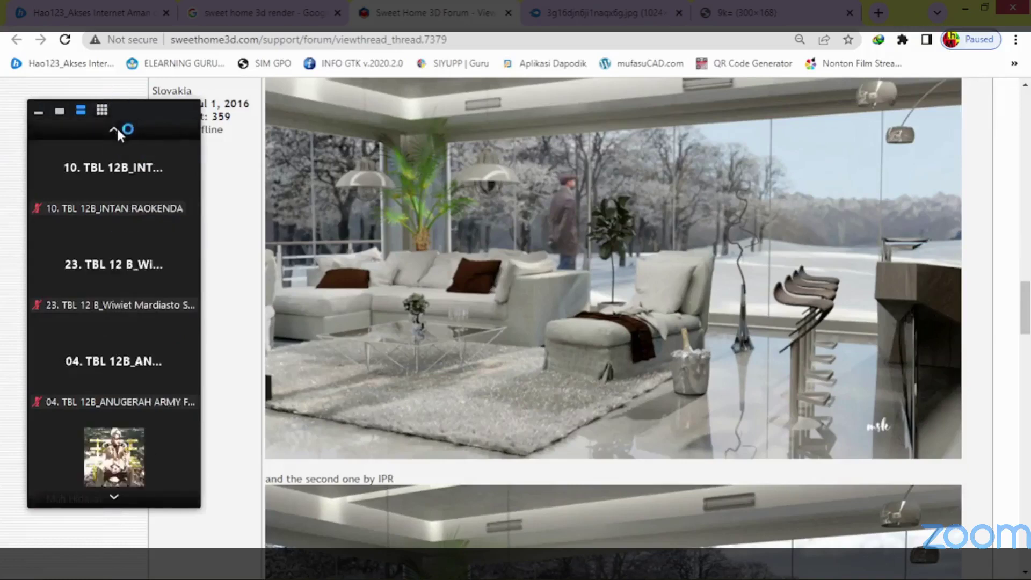
pyautogui.click(116, 129)
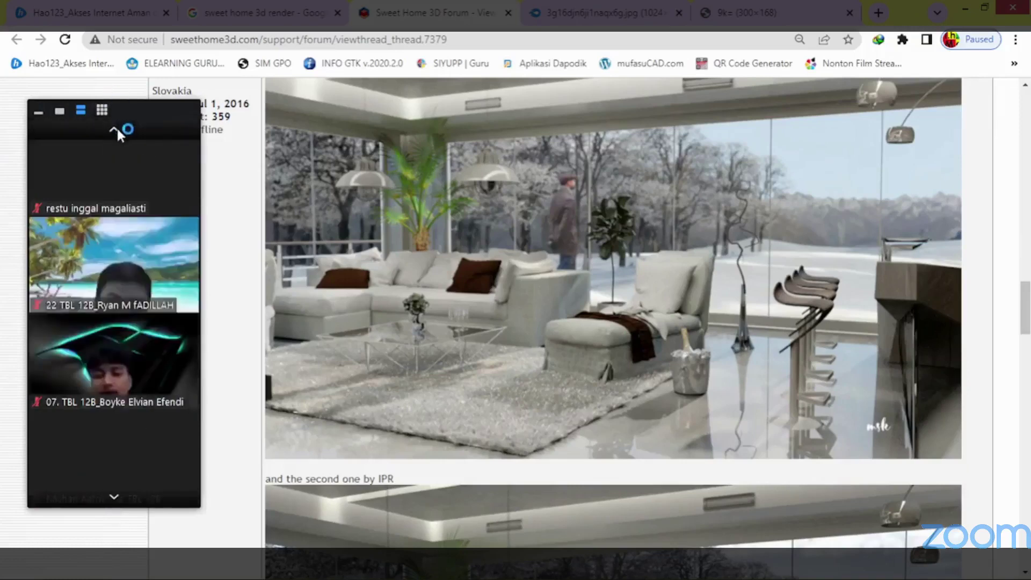
pyautogui.click(115, 128)
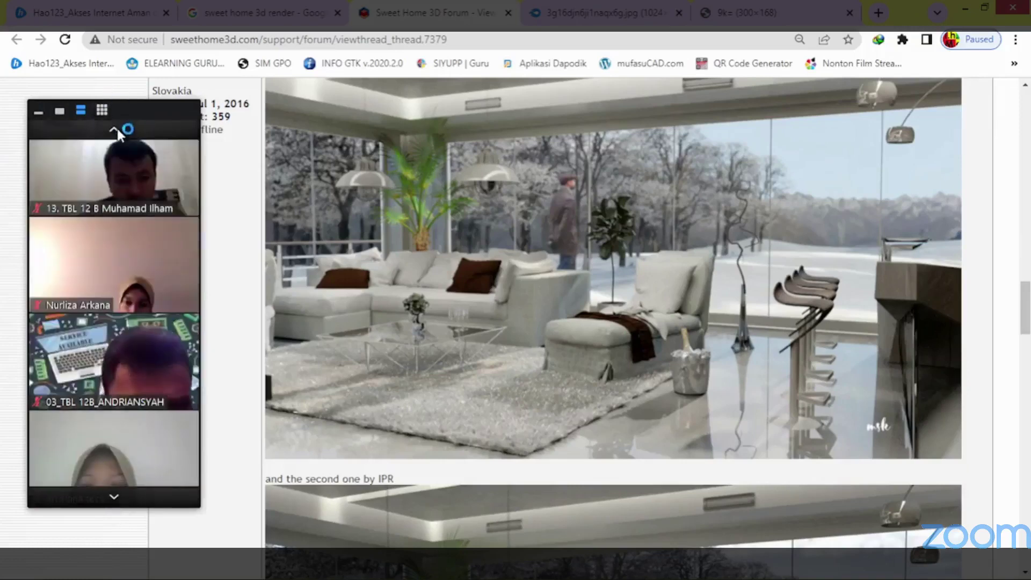
pyautogui.click(117, 129)
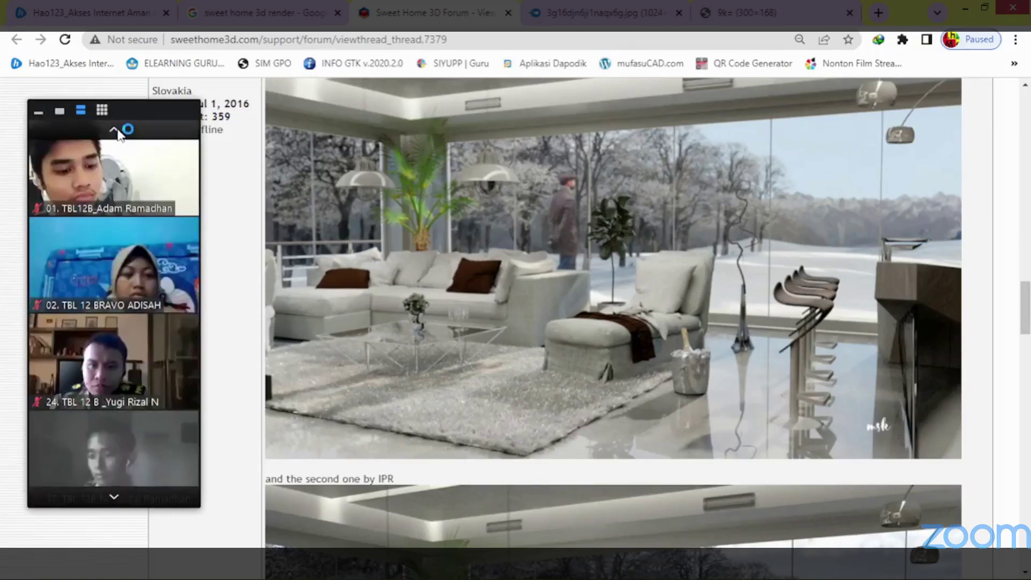
pyautogui.click(116, 129)
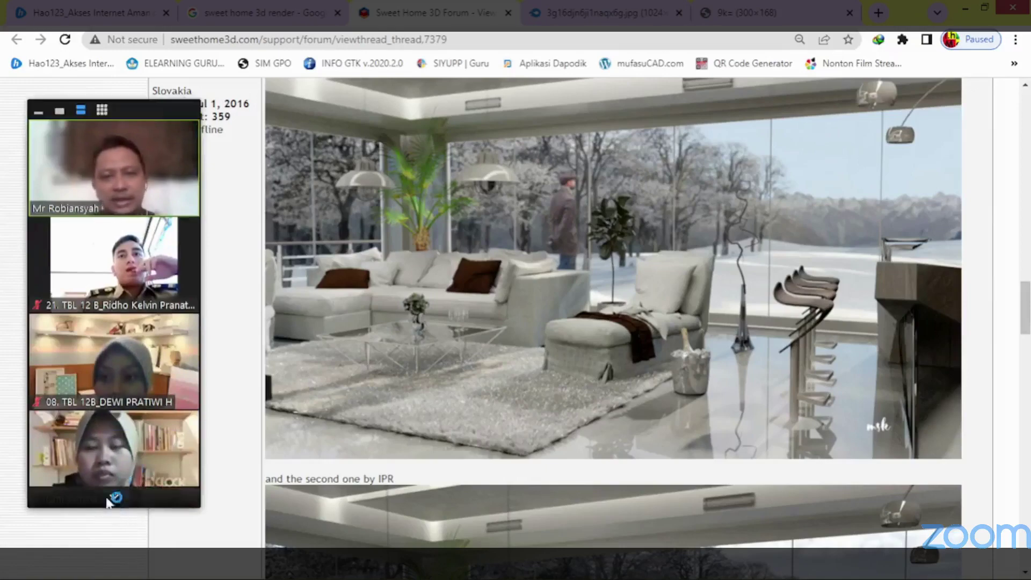
# Examine the forum thread's living room and wood-wall interior renderings together with their render settings and replies.
pyautogui.scroll(-5, 586, 483)
pyautogui.scroll(-5, 585, 485)
pyautogui.scroll(2, 585, 486)
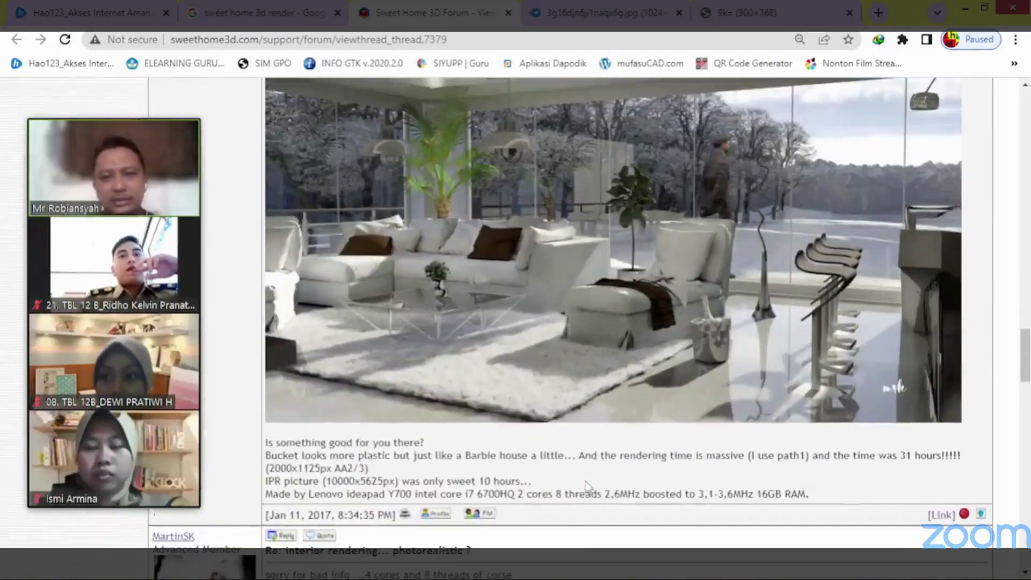
pyautogui.scroll(3, 585, 483)
pyautogui.scroll(-15, 585, 483)
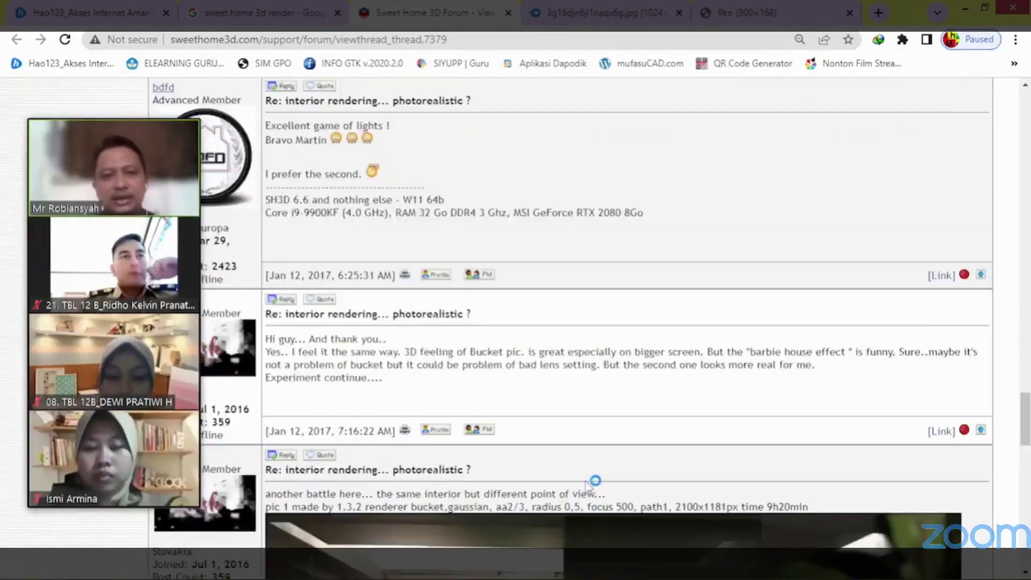
pyautogui.scroll(-3, 586, 485)
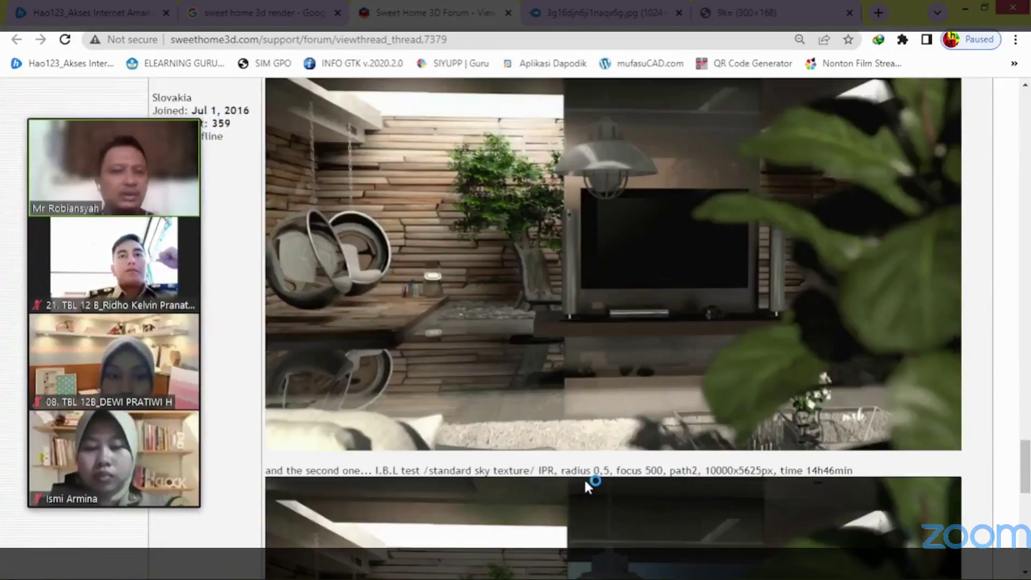
pyautogui.scroll(-6, 586, 485)
pyautogui.scroll(-3, 584, 477)
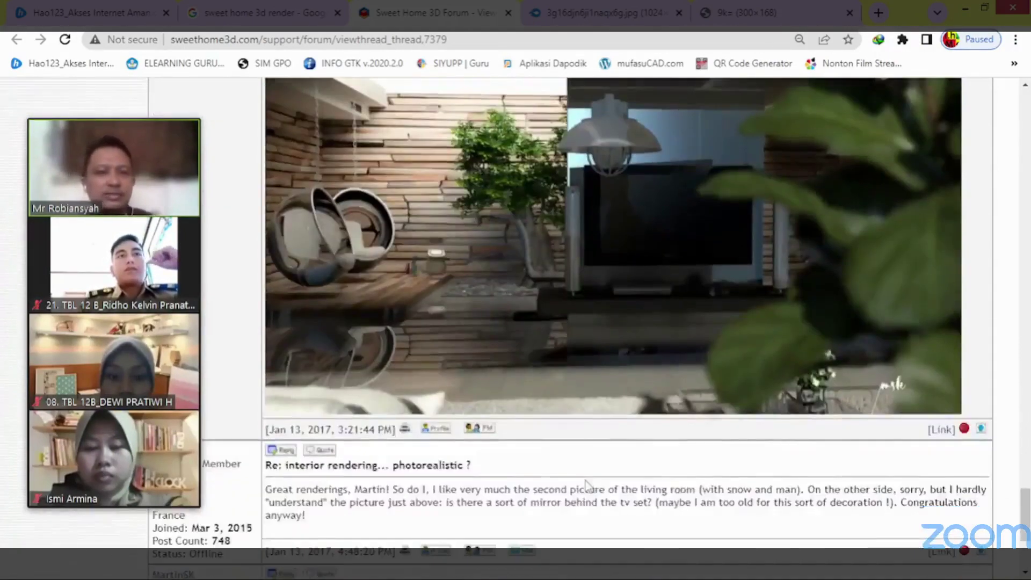
pyautogui.scroll(3, 584, 478)
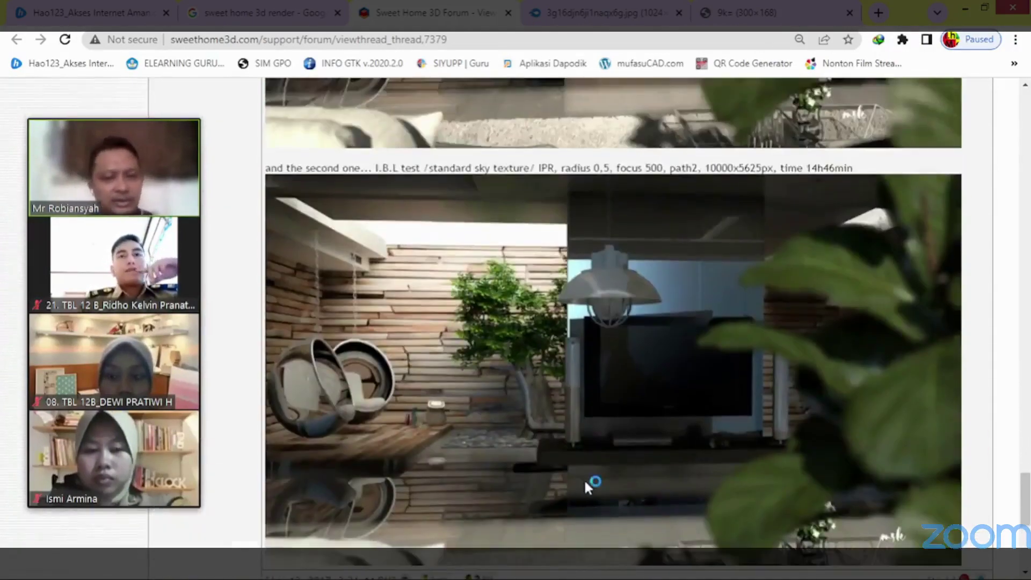
pyautogui.scroll(-3, 584, 478)
pyautogui.scroll(3, 584, 478)
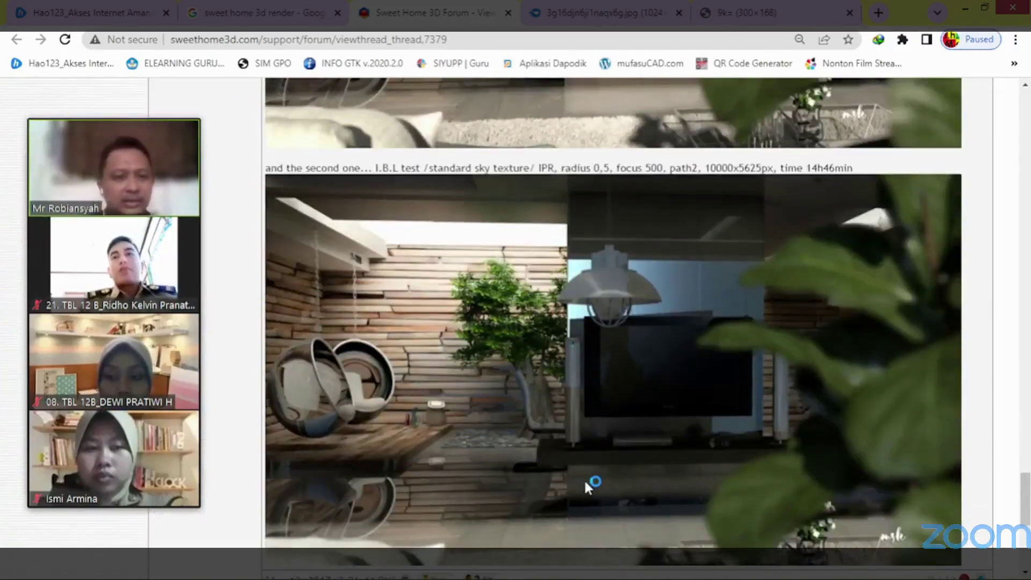
# Compare the forum thread's two wood-wall interior renderings and their render settings, then return to the snowy living room pictures.
pyautogui.scroll(-3, 584, 478)
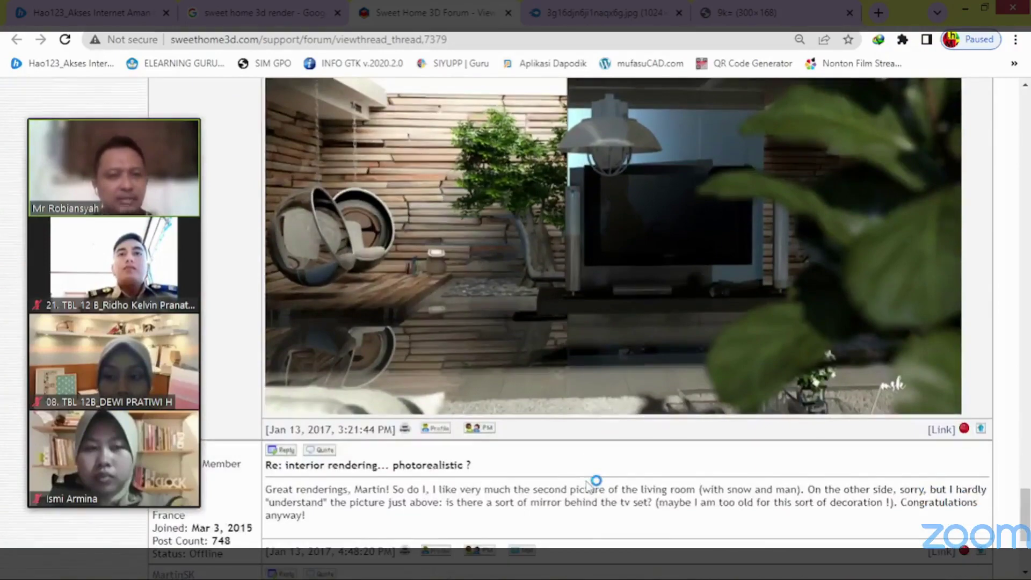
pyautogui.scroll(3, 585, 478)
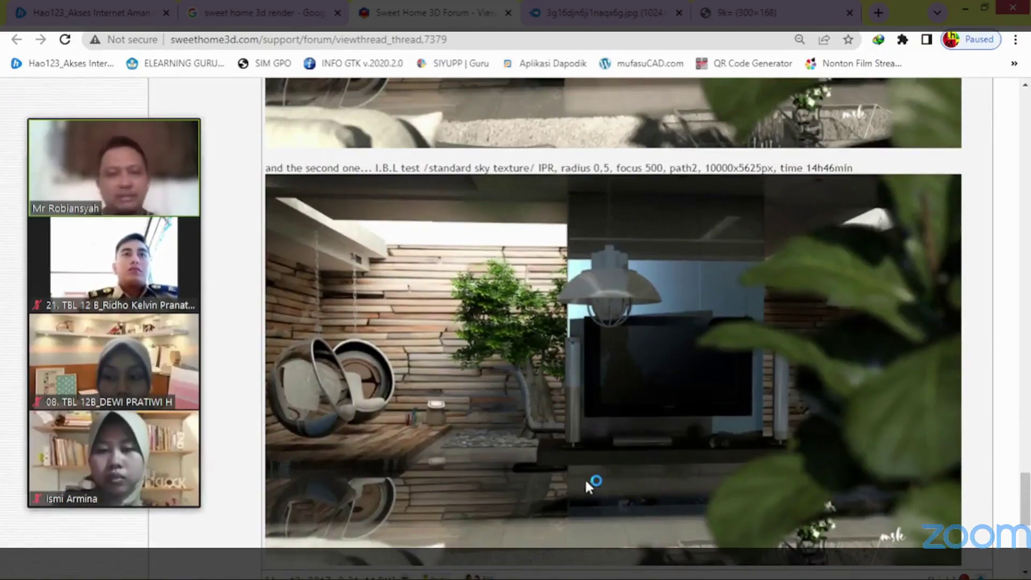
pyautogui.scroll(-3, 586, 479)
pyautogui.scroll(3, 588, 467)
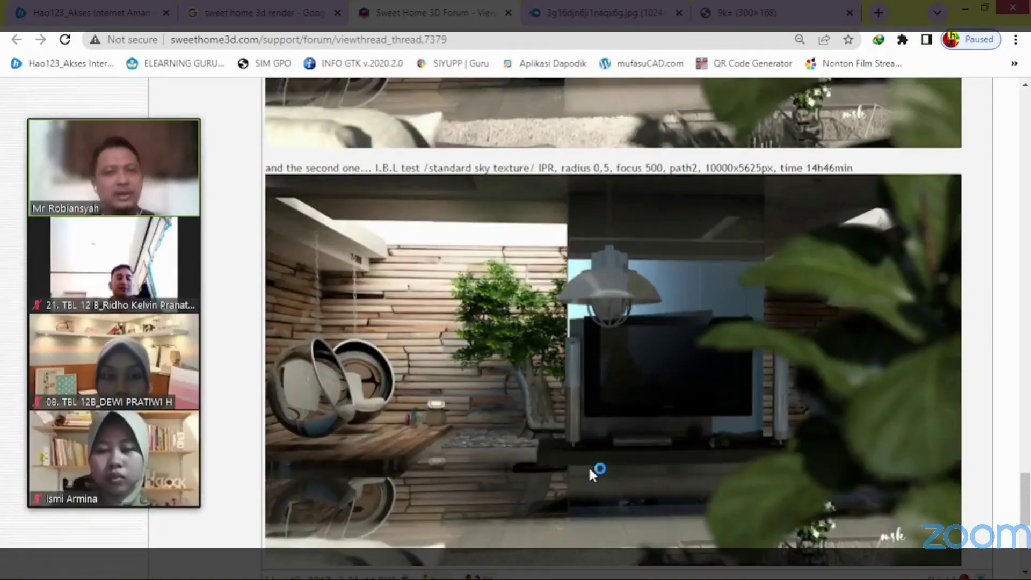
pyautogui.scroll(8, 589, 470)
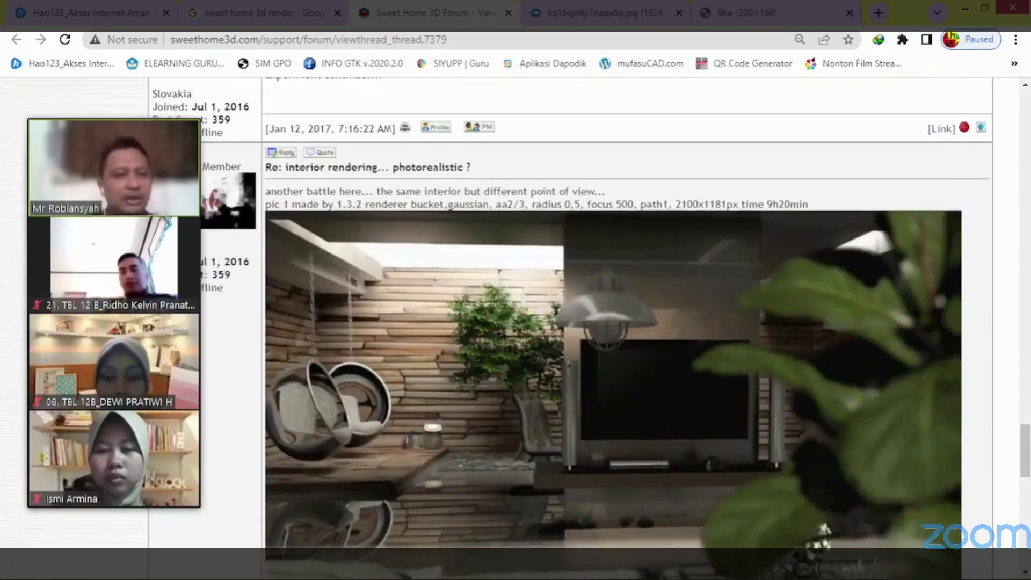
pyautogui.moveTo(106, 495)
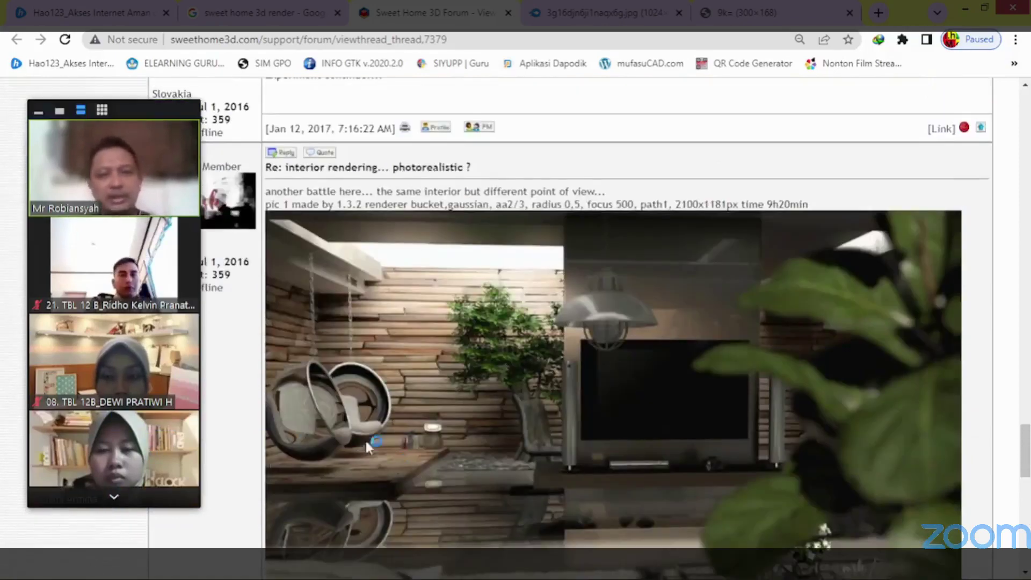
pyautogui.scroll(15, 365, 439)
pyautogui.scroll(15, 366, 436)
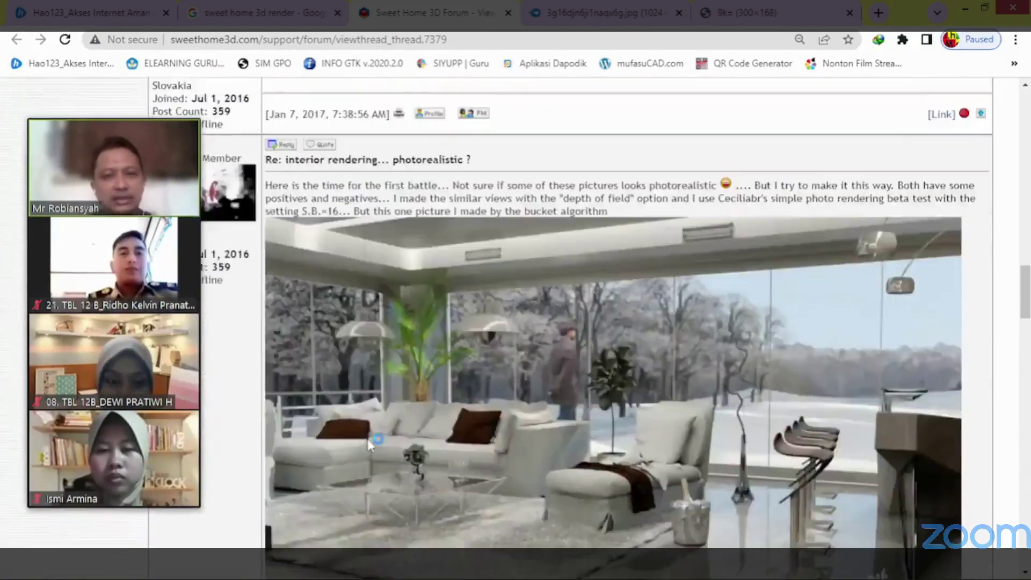
# Examine the thread's opening post with the tea set rendering and renderer settings, continuing to the second living room picture made by IPR.
pyautogui.scroll(6, 367, 439)
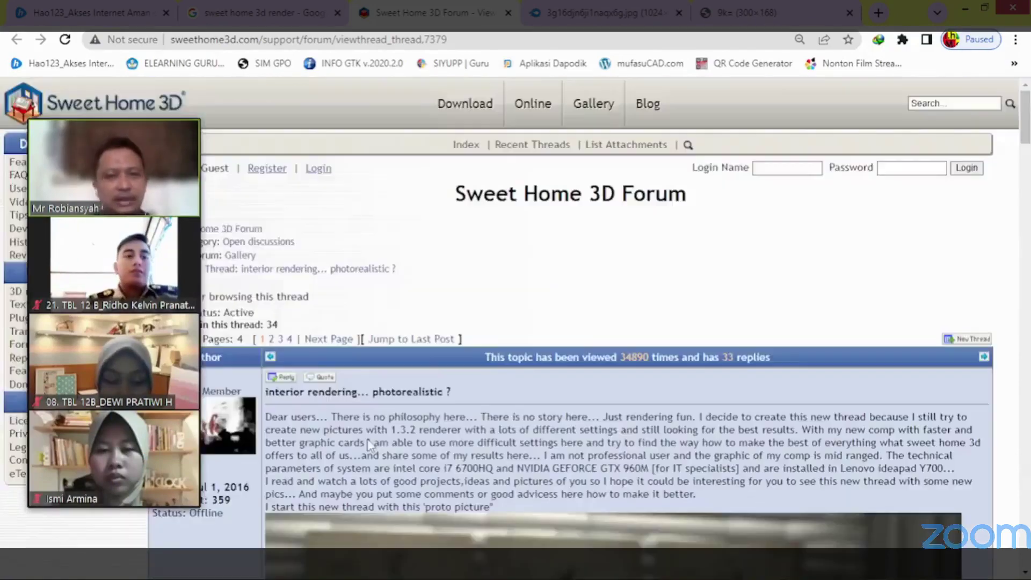
pyautogui.scroll(-6, 367, 439)
pyautogui.scroll(2, 367, 439)
pyautogui.scroll(-3, 366, 440)
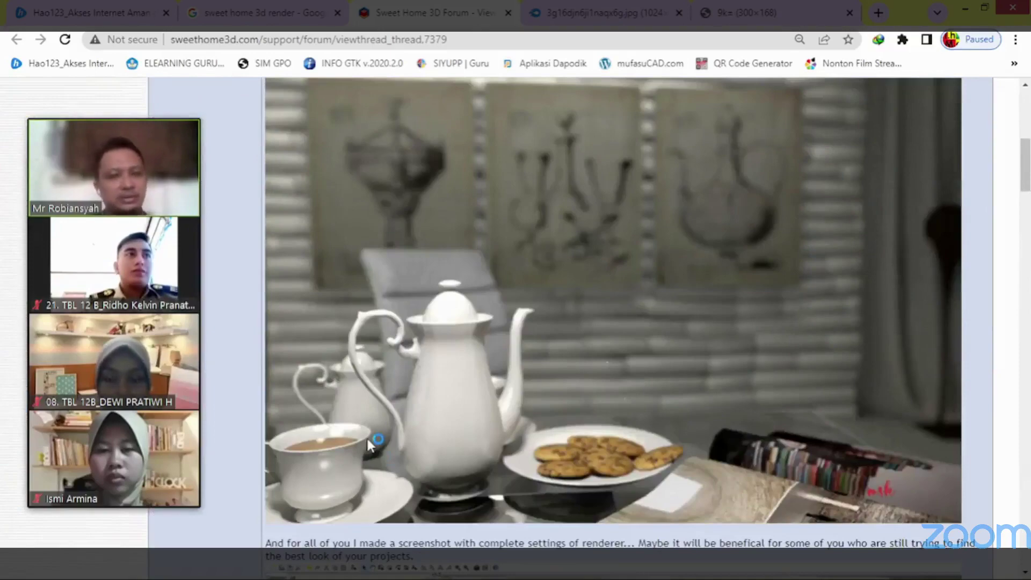
pyautogui.scroll(-9, 368, 439)
pyautogui.scroll(-20, 381, 463)
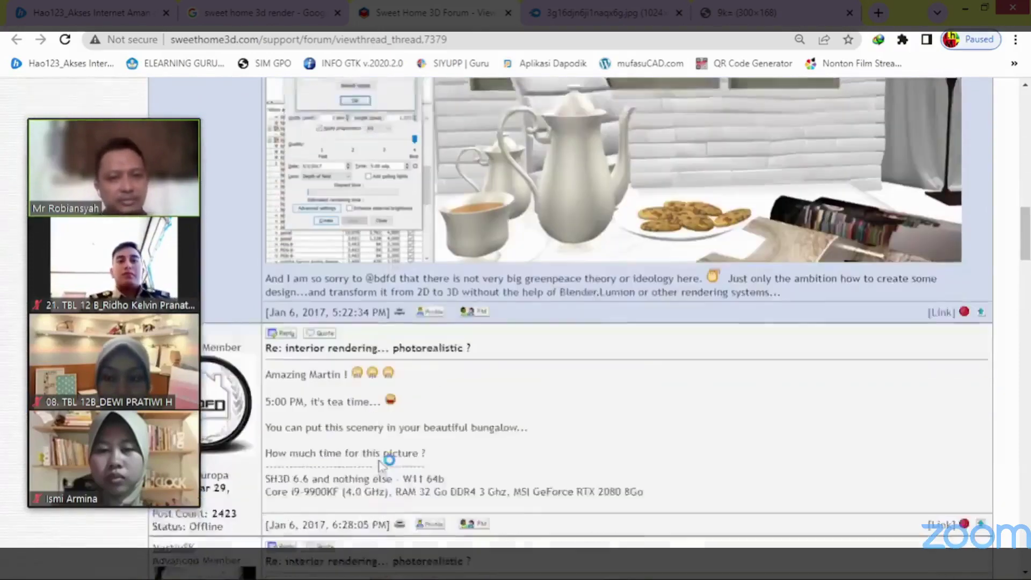
pyautogui.scroll(-3, 380, 463)
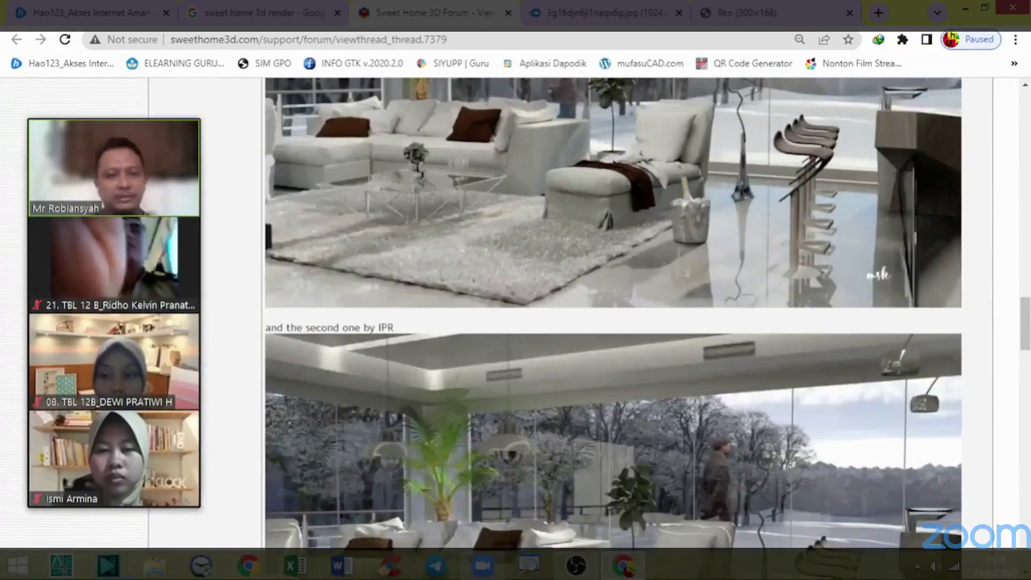
pyautogui.click(12, 570)
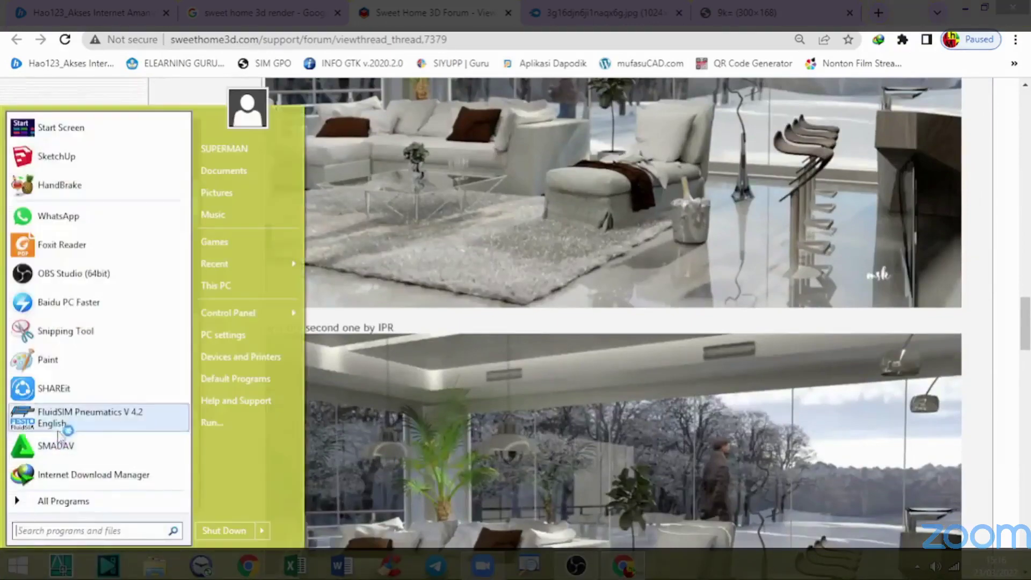
pyautogui.click(81, 499)
pyautogui.click(711, 376)
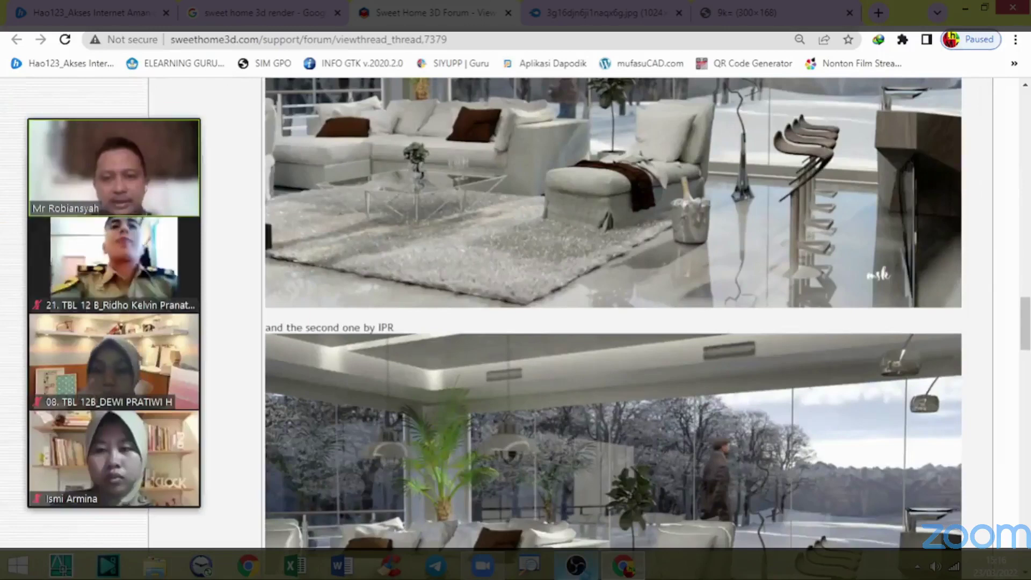
# Switch the Zoom screen share from the browser to the "Untitled - Sweet Home 3D" window and hide the floating meeting controls.
pyautogui.click(482, 566)
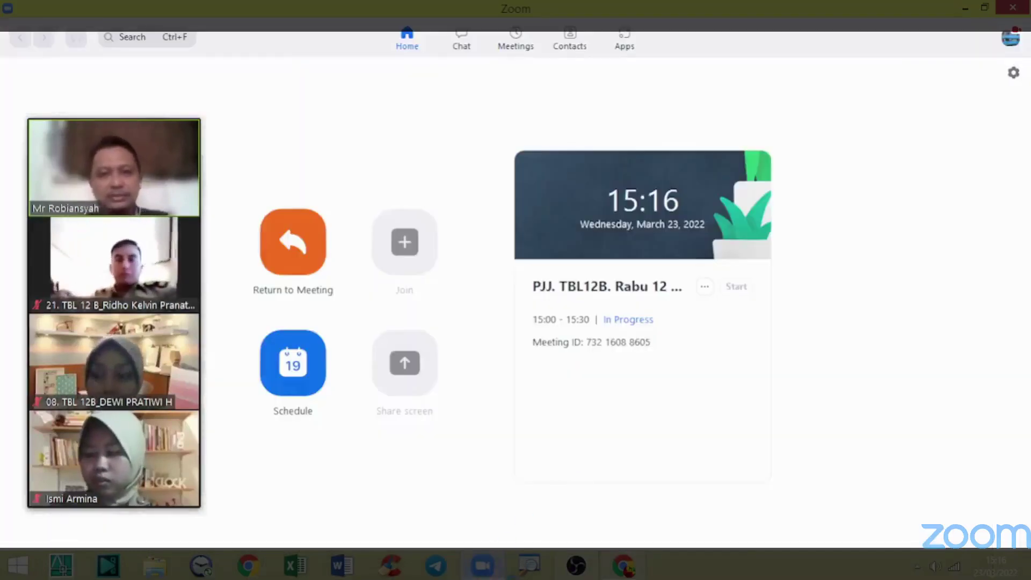
pyautogui.click(482, 566)
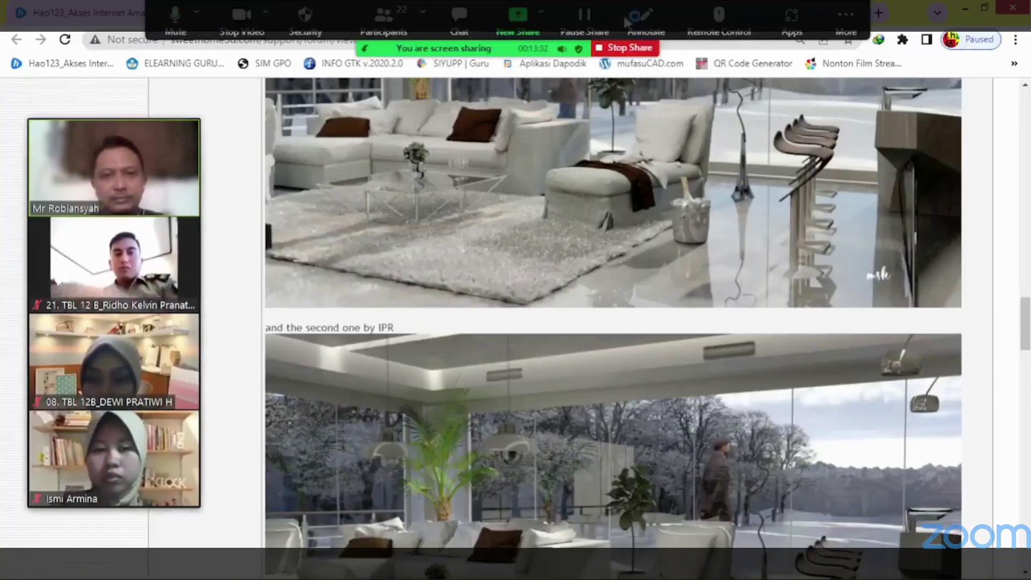
pyautogui.click(625, 48)
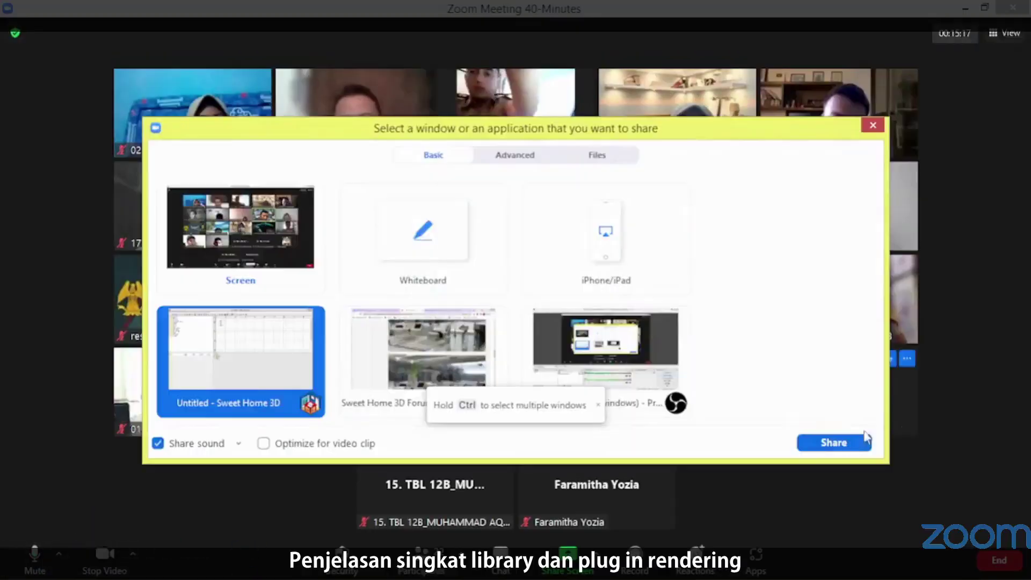
pyautogui.click(851, 444)
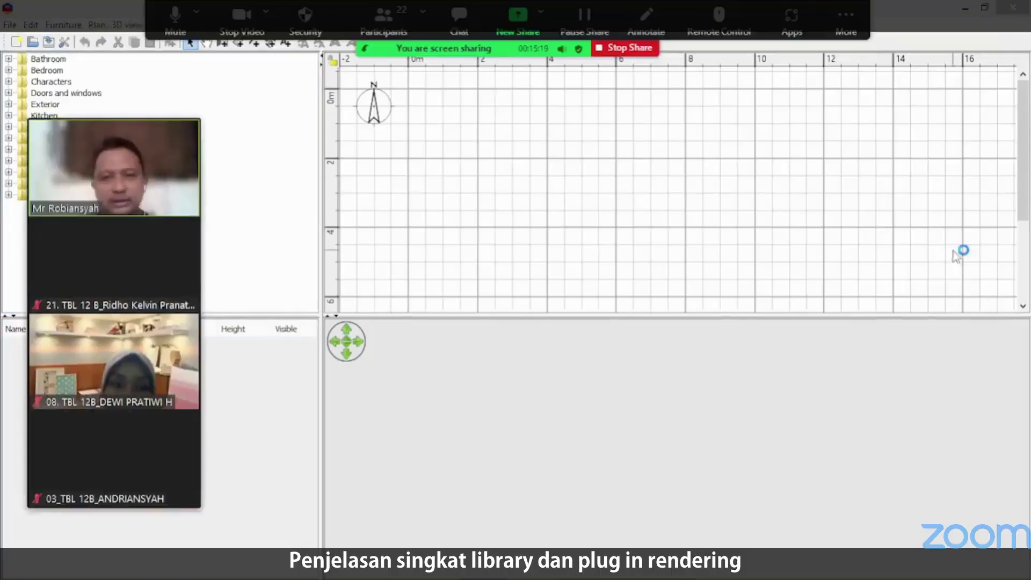
pyautogui.click(845, 22)
pyautogui.click(861, 159)
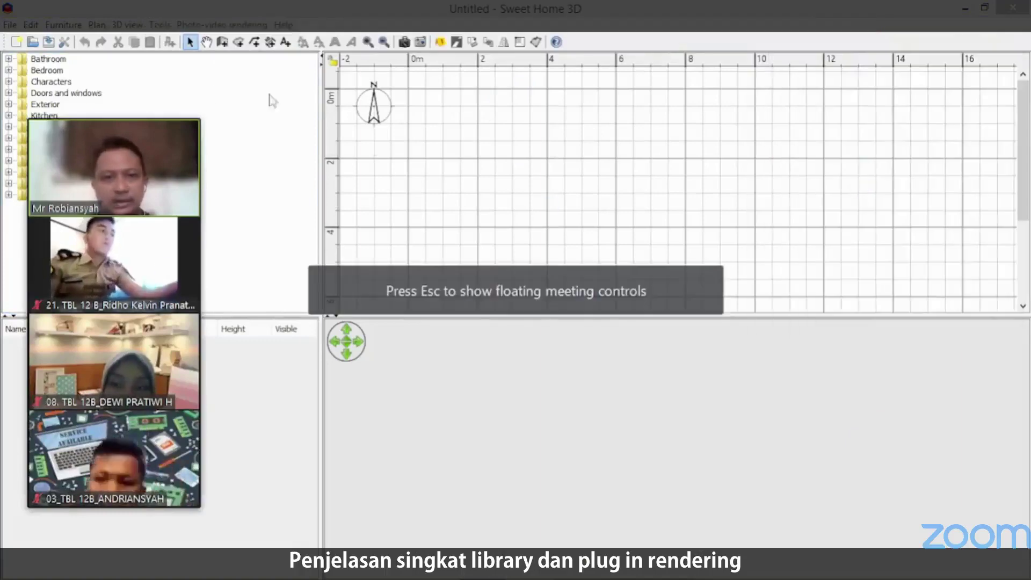
# Move the participants' video strip off the furniture catalog to the far side of the plan and narrow the catalog and furniture list panes.
pyautogui.moveTo(136, 137); pyautogui.dragTo(885, 136)
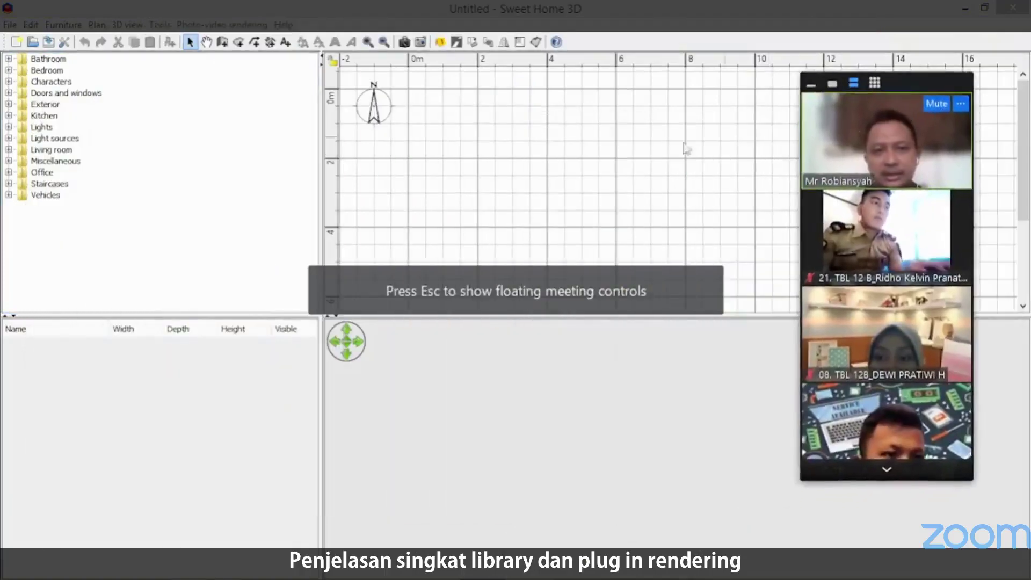
pyautogui.moveTo(318, 226); pyautogui.dragTo(186, 204)
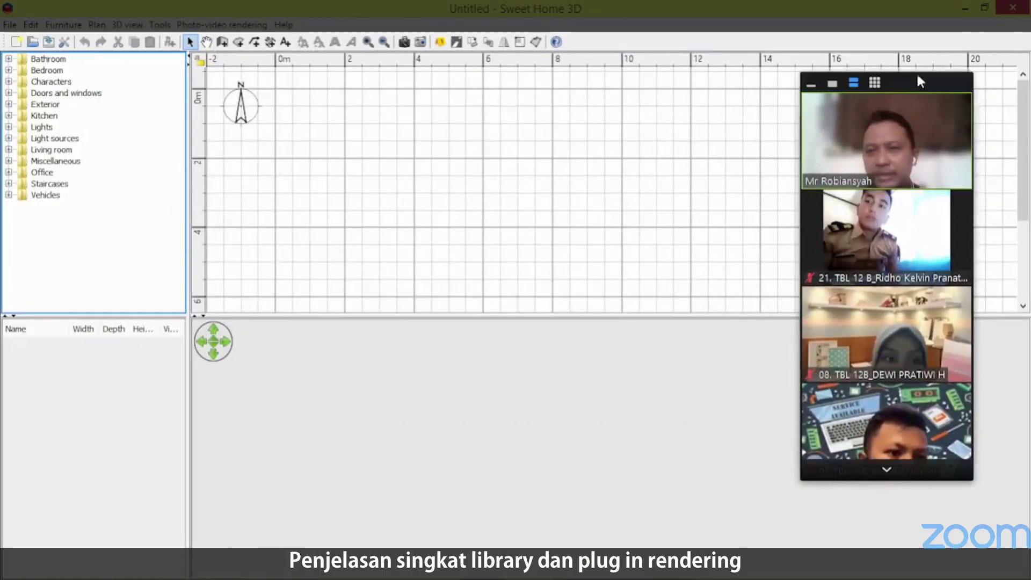
pyautogui.moveTo(916, 73); pyautogui.dragTo(943, 105)
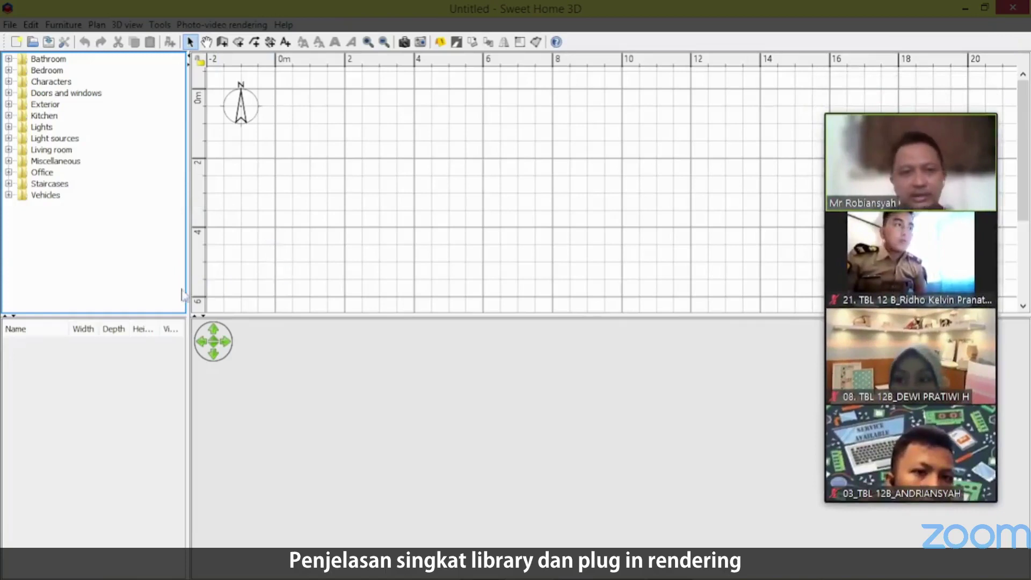
pyautogui.moveTo(186, 292); pyautogui.dragTo(155, 290)
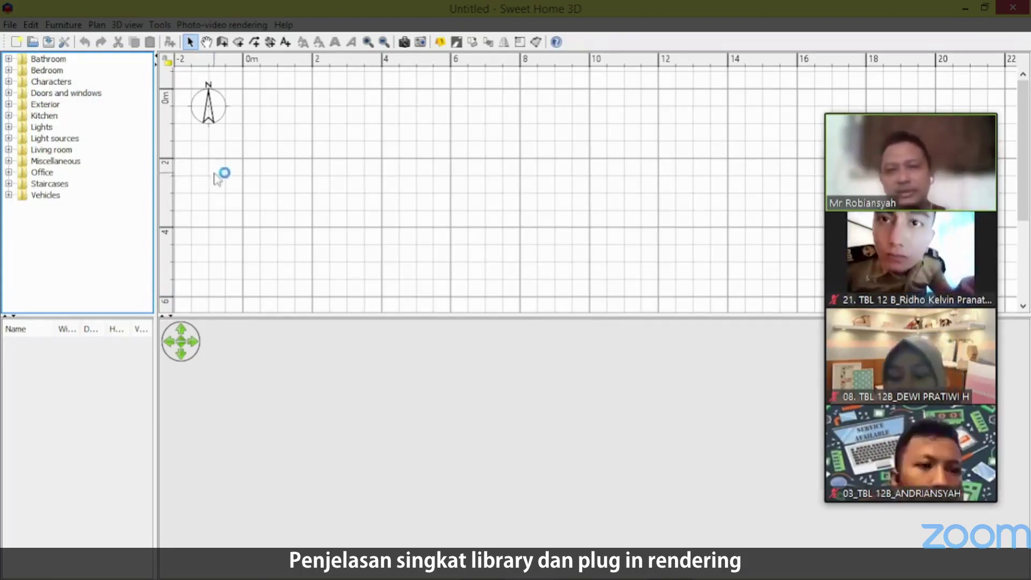
# Show the photo and video rendering commands and the About Sweet Home 3D version information.
pyautogui.click(236, 25)
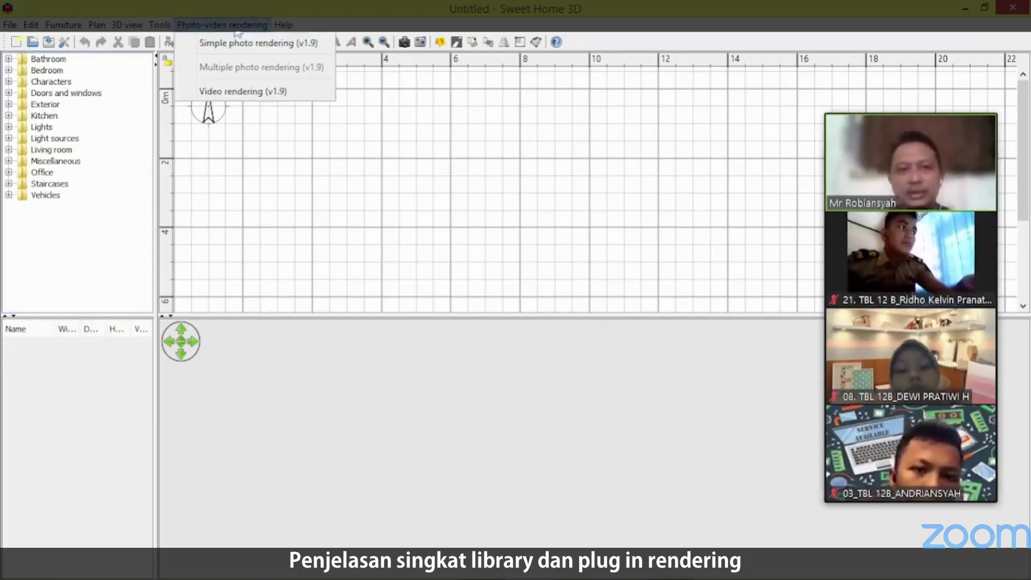
pyautogui.click(320, 70)
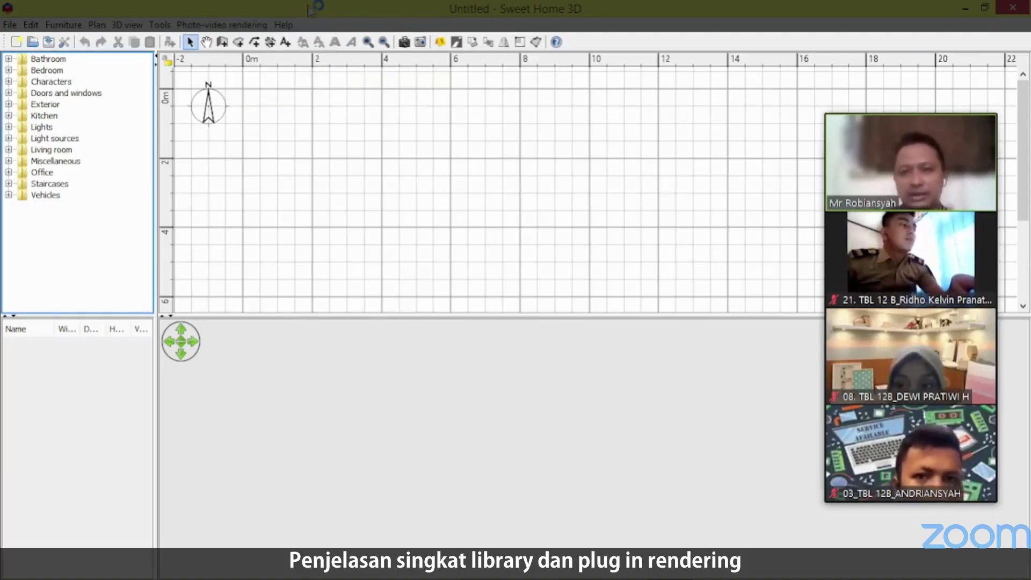
pyautogui.click(282, 25)
pyautogui.click(312, 58)
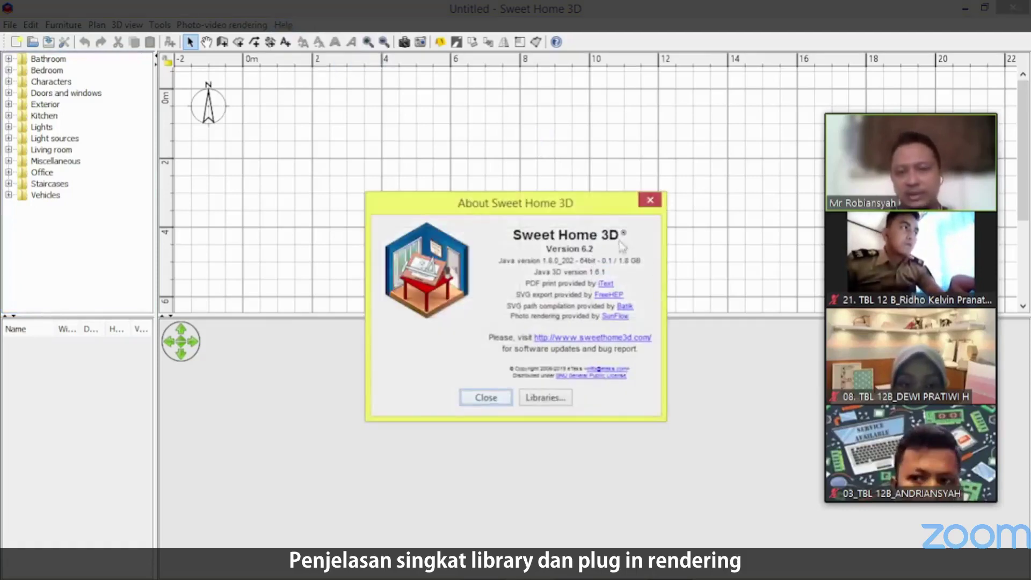
pyautogui.click(649, 202)
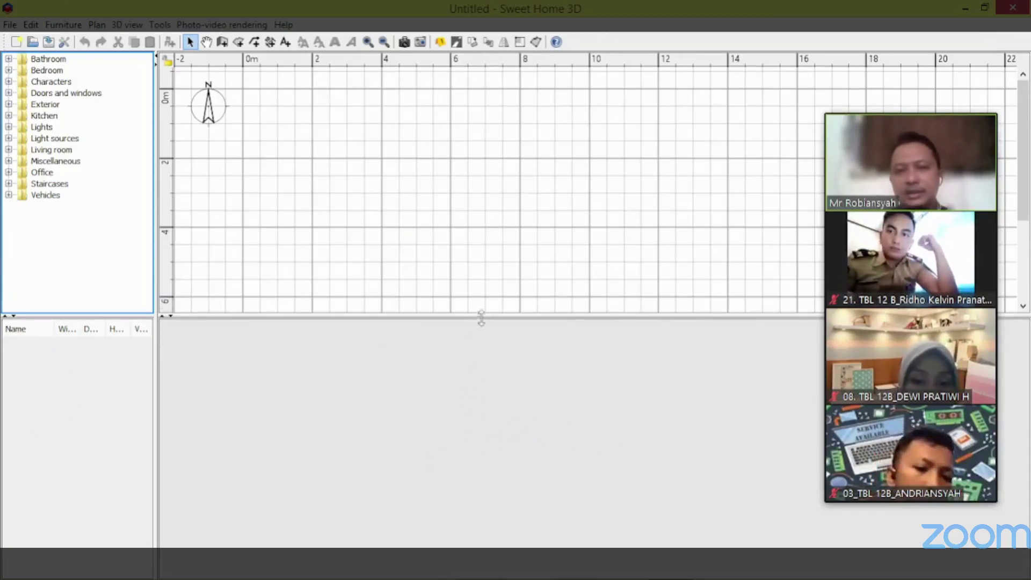
# Enlarge the plan view and draw three connected walls from the origin: 600 cm east, about 6 m south and 600 cm west.
pyautogui.moveTo(482, 317); pyautogui.dragTo(486, 351)
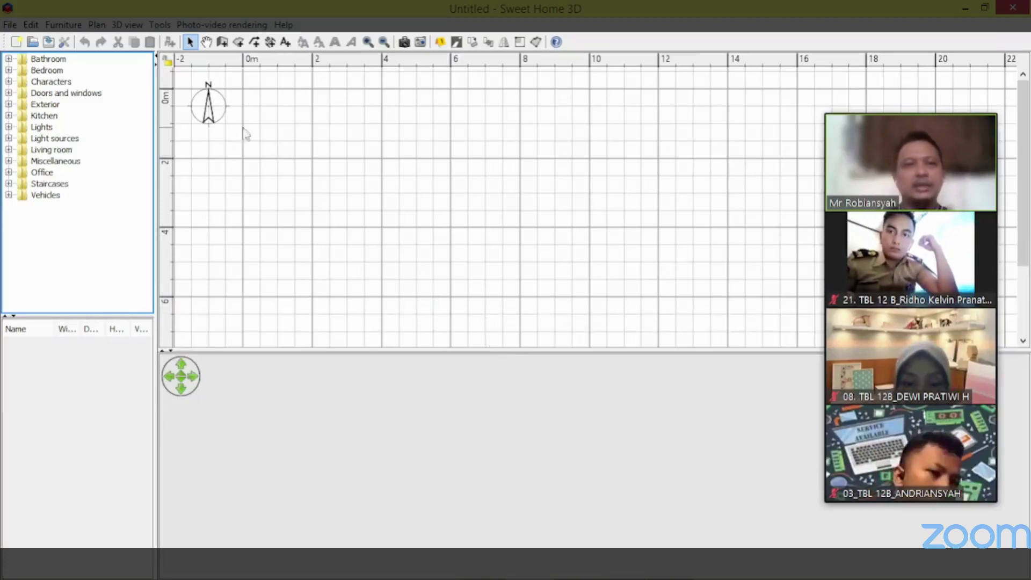
pyautogui.click(221, 43)
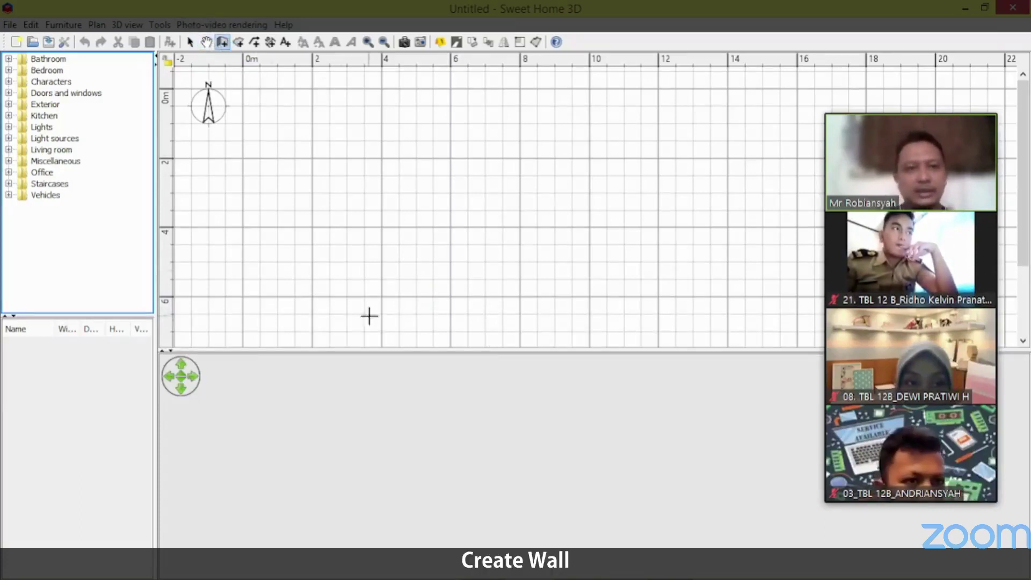
pyautogui.click(242, 87)
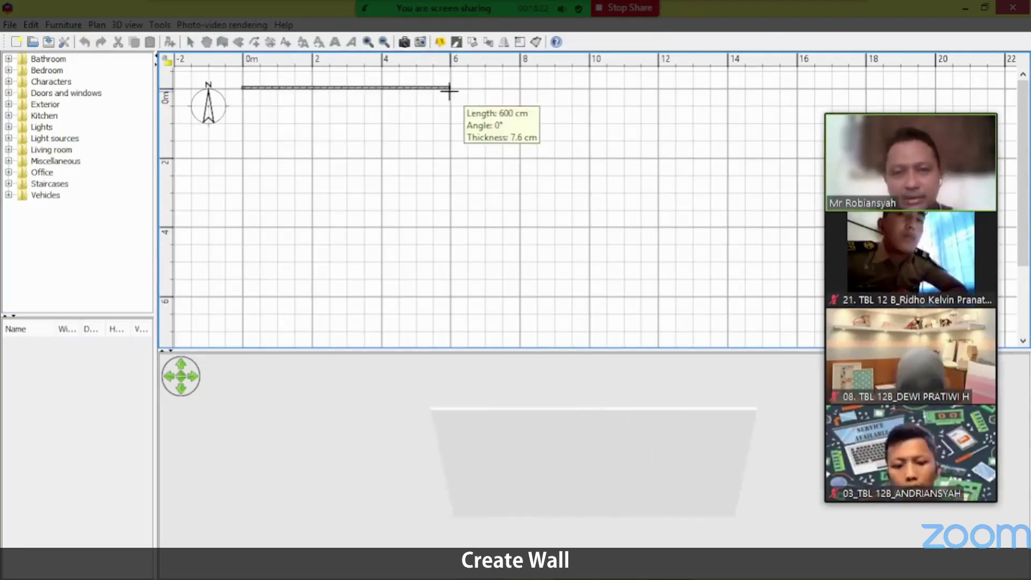
pyautogui.click(449, 89)
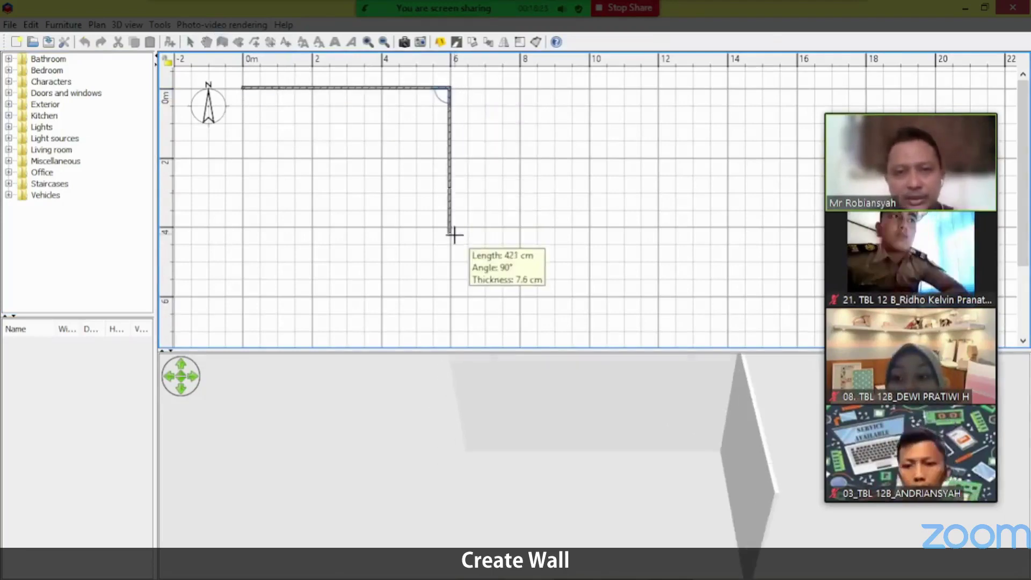
pyautogui.doubleClick(456, 297)
pyautogui.click(455, 297)
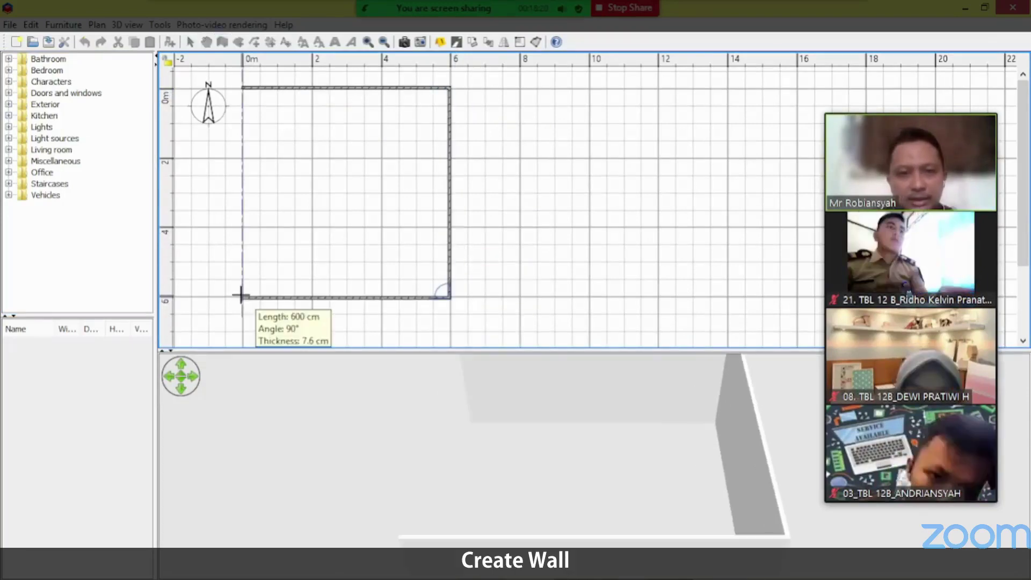
pyautogui.click(240, 296)
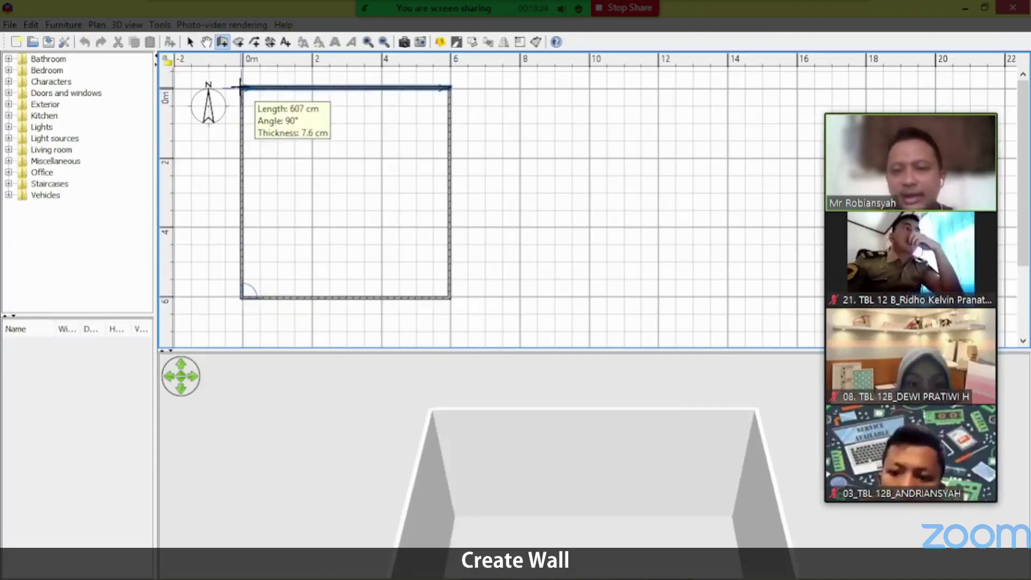
# Close the room with a 607 cm wall from the open southwest corner north to the starting corner, and enlarge the 3D view.
pyautogui.press('Escape')
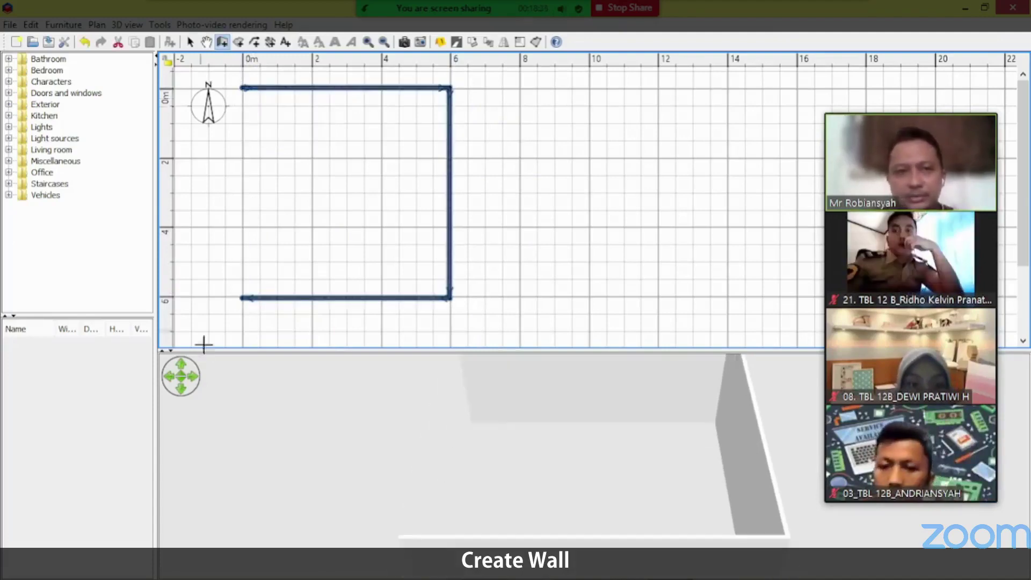
pyautogui.click(240, 296)
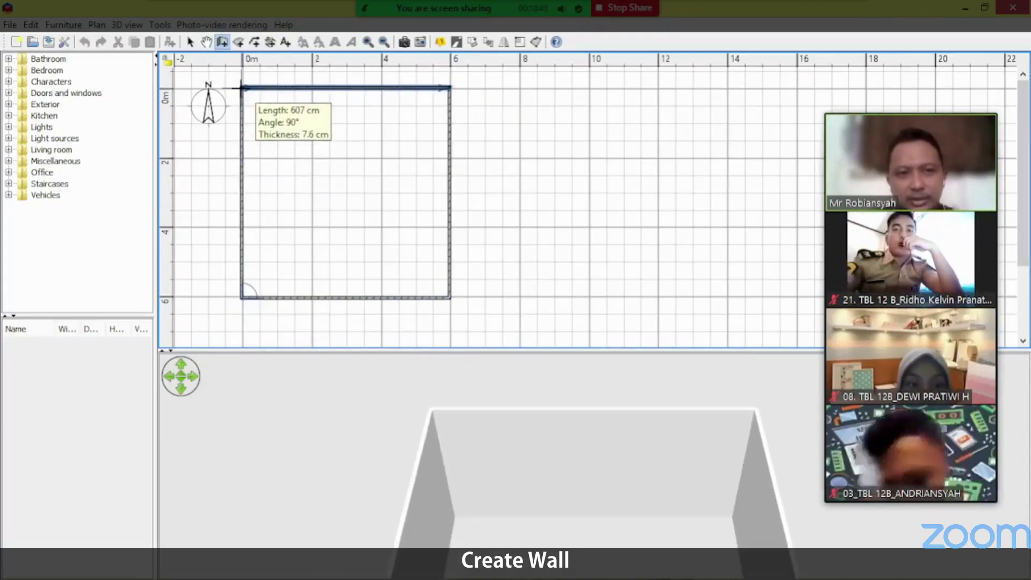
pyautogui.doubleClick(241, 87)
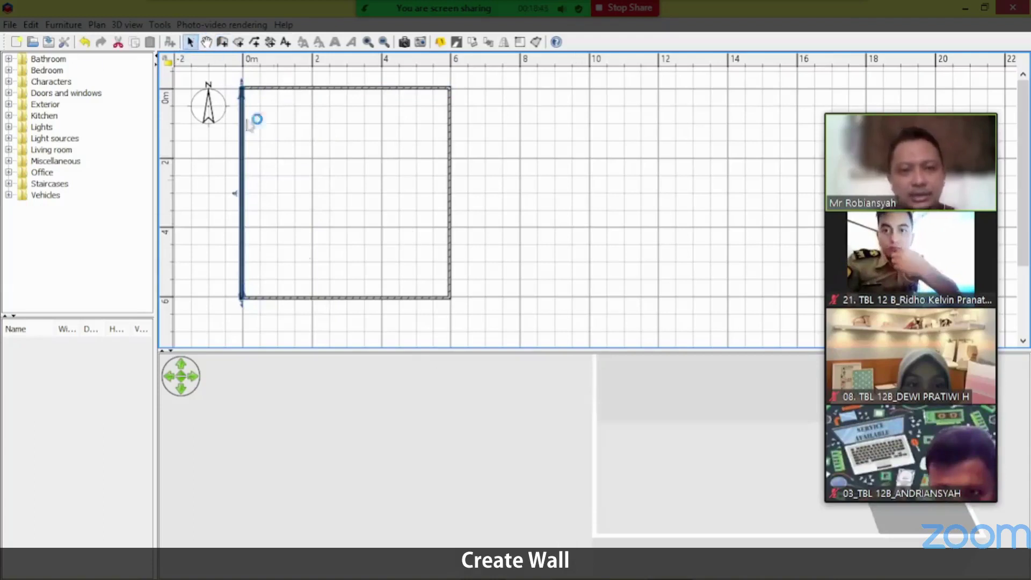
pyautogui.moveTo(510, 349); pyautogui.dragTo(514, 232)
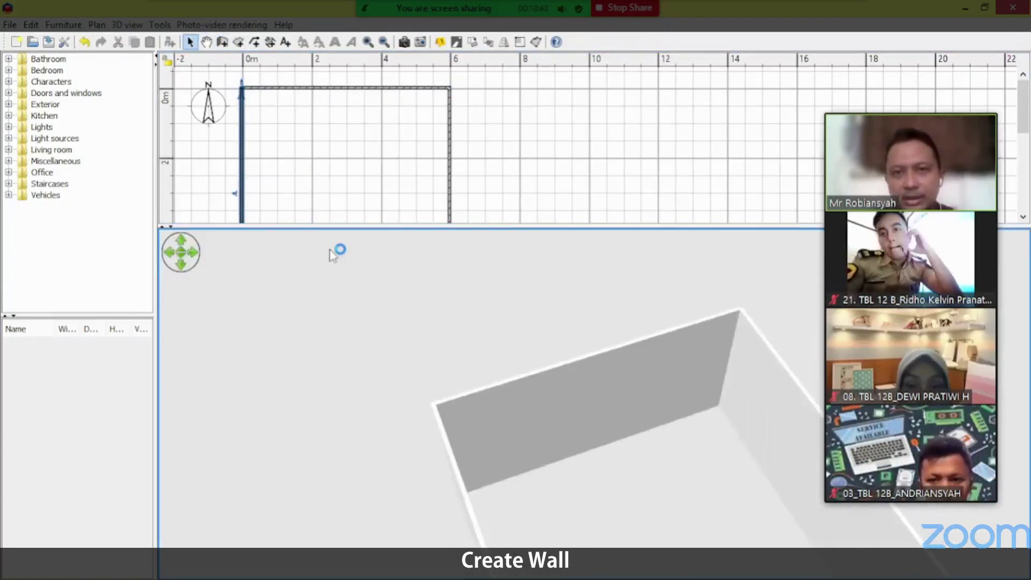
# Enlarge the plan view and create a rectangular room about 592 cm wide and 35.5 m² in area along the inside of the four walls.
pyautogui.moveTo(336, 248); pyautogui.dragTo(404, 387)
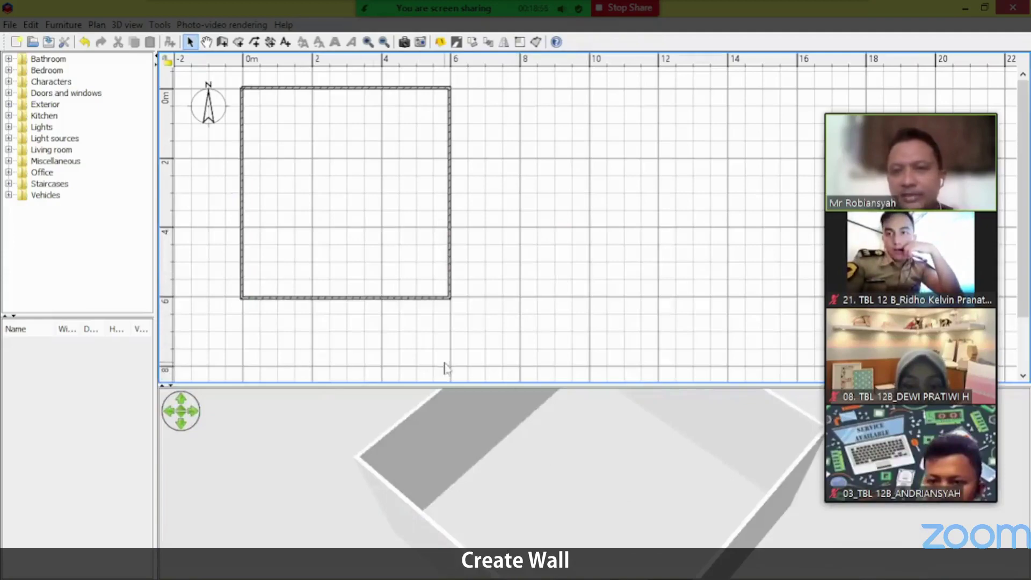
pyautogui.click(222, 42)
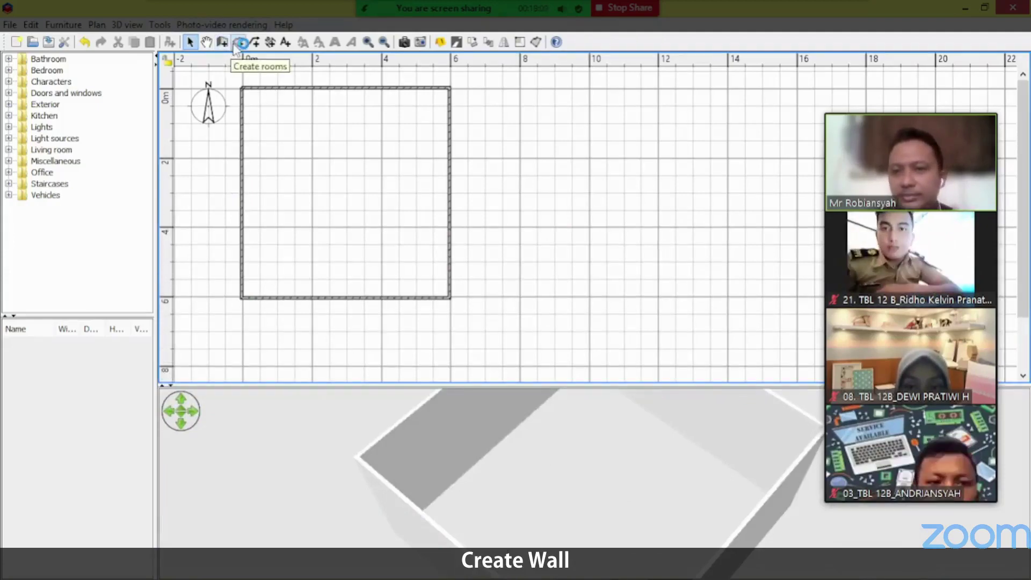
pyautogui.click(237, 45)
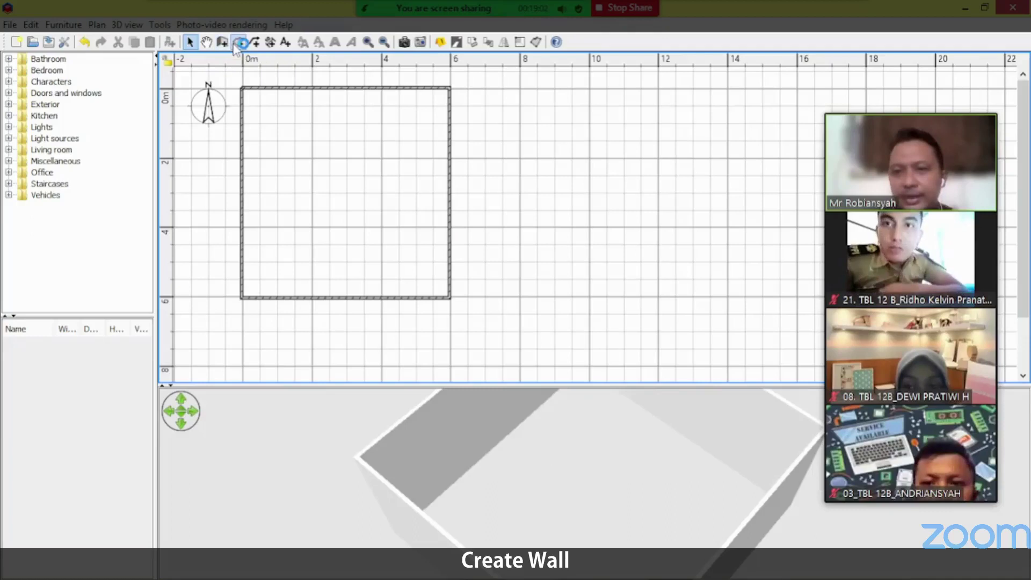
pyautogui.click(242, 89)
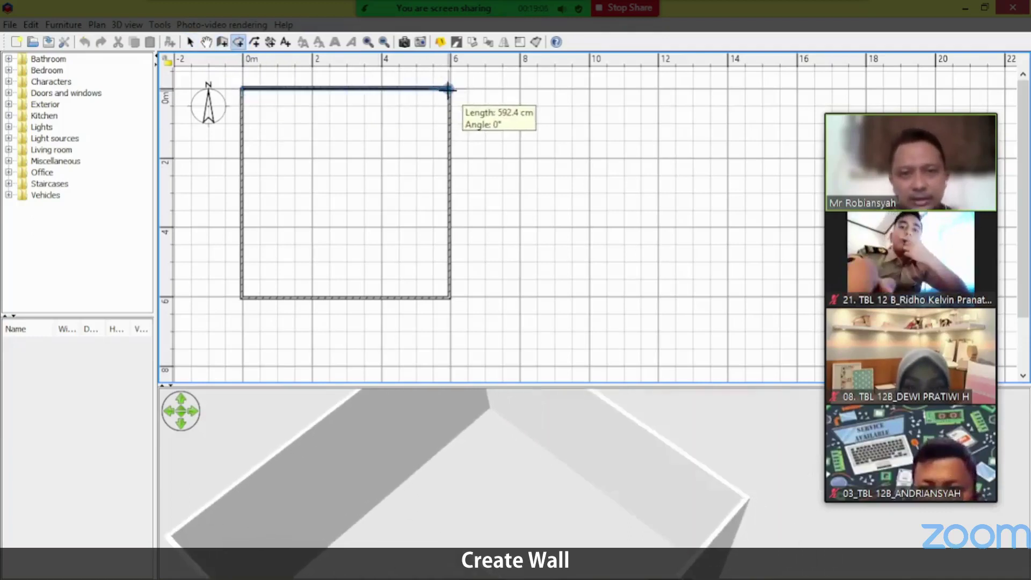
pyautogui.click(448, 89)
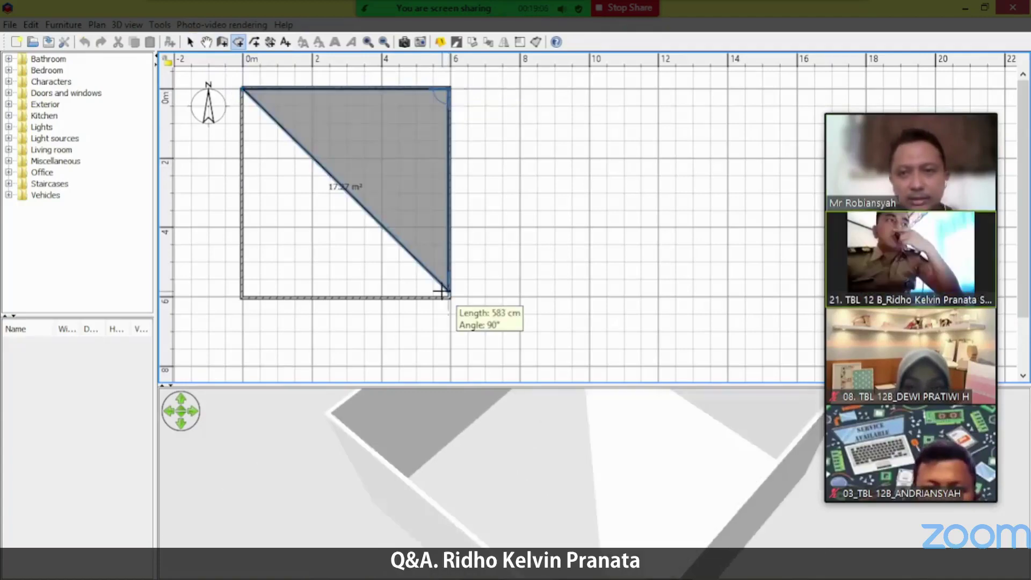
pyautogui.click(447, 295)
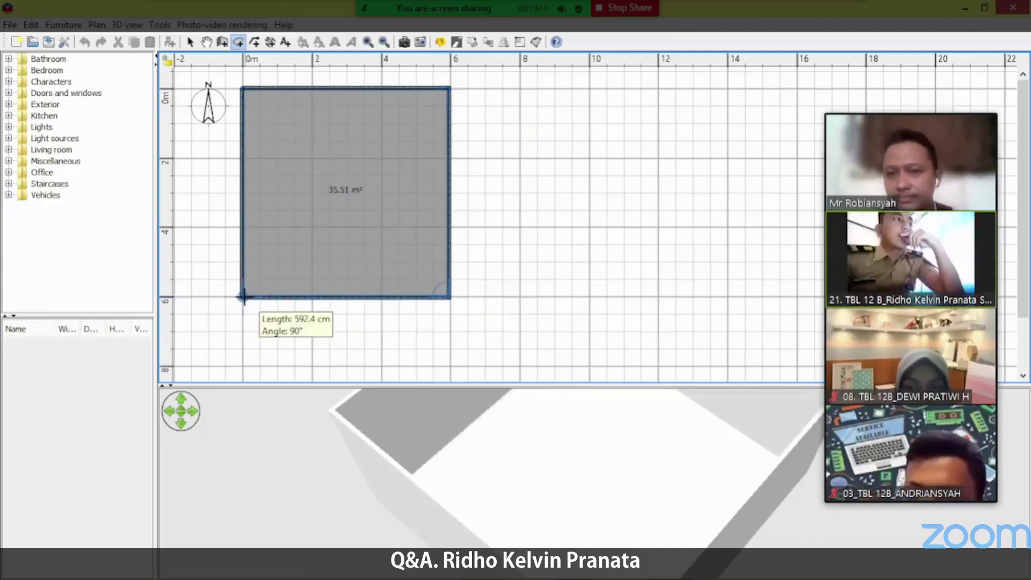
pyautogui.click(243, 296)
pyautogui.press('Escape')
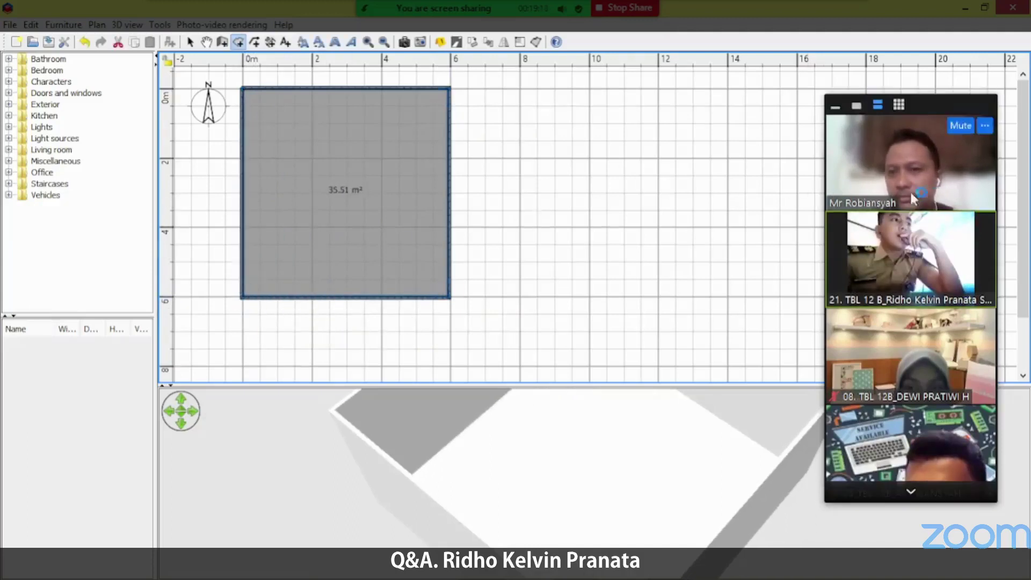
pyautogui.click(912, 492)
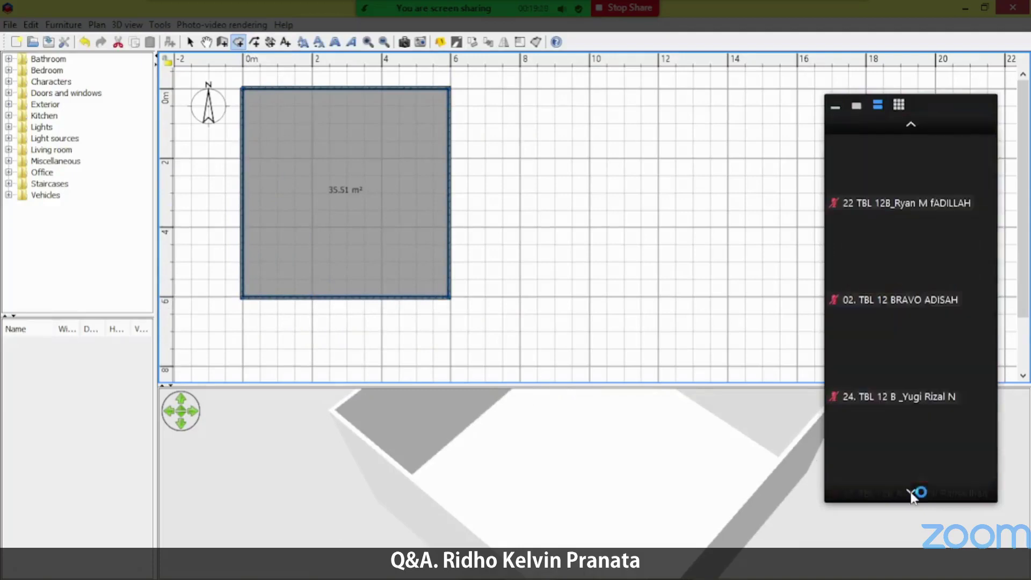
pyautogui.click(911, 124)
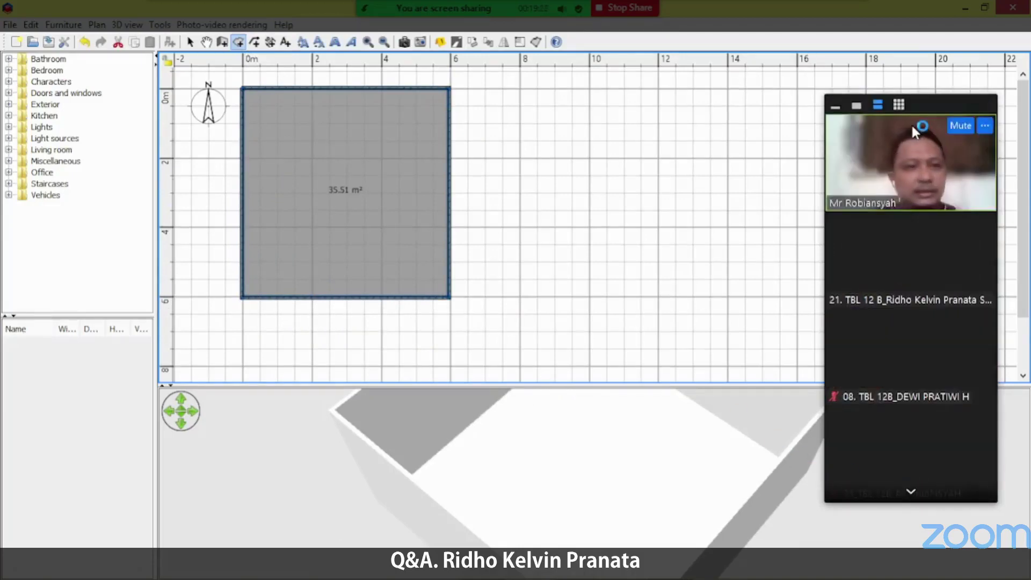
# Show the measurement units available in the preferences, then close the dialog without changes.
pyautogui.click(31, 25)
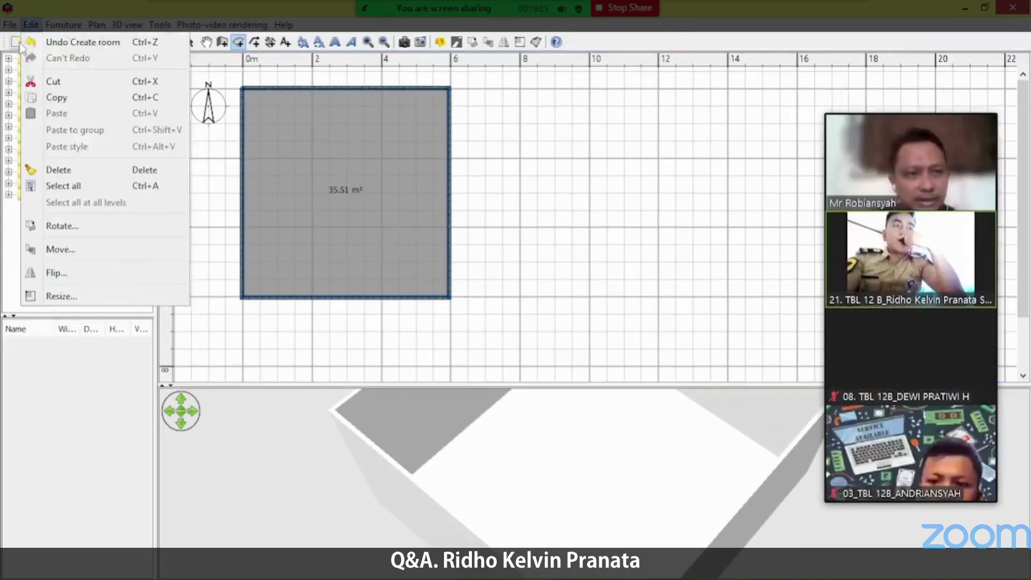
pyautogui.moveTo(10, 25)
pyautogui.click(65, 257)
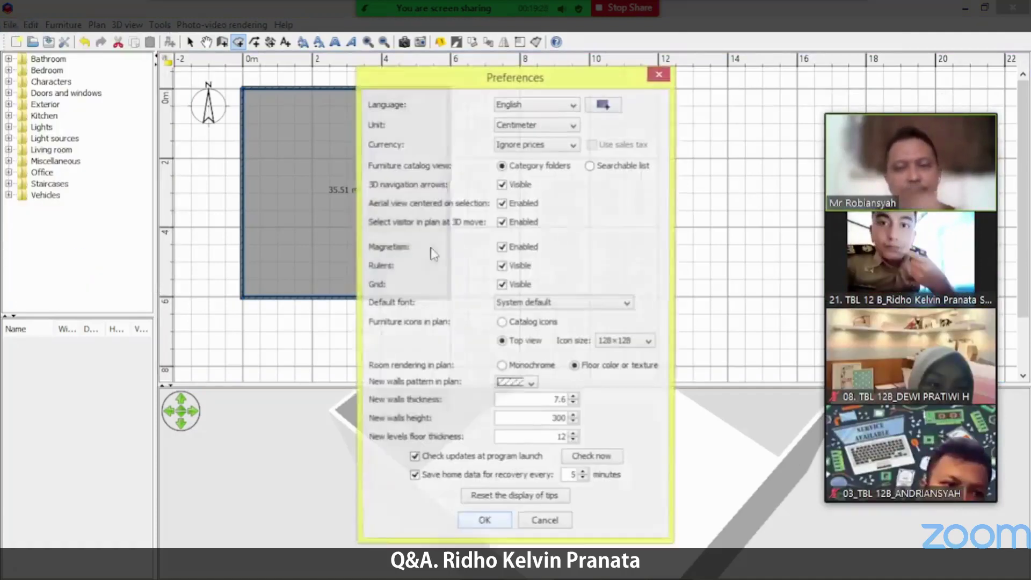
pyautogui.click(572, 125)
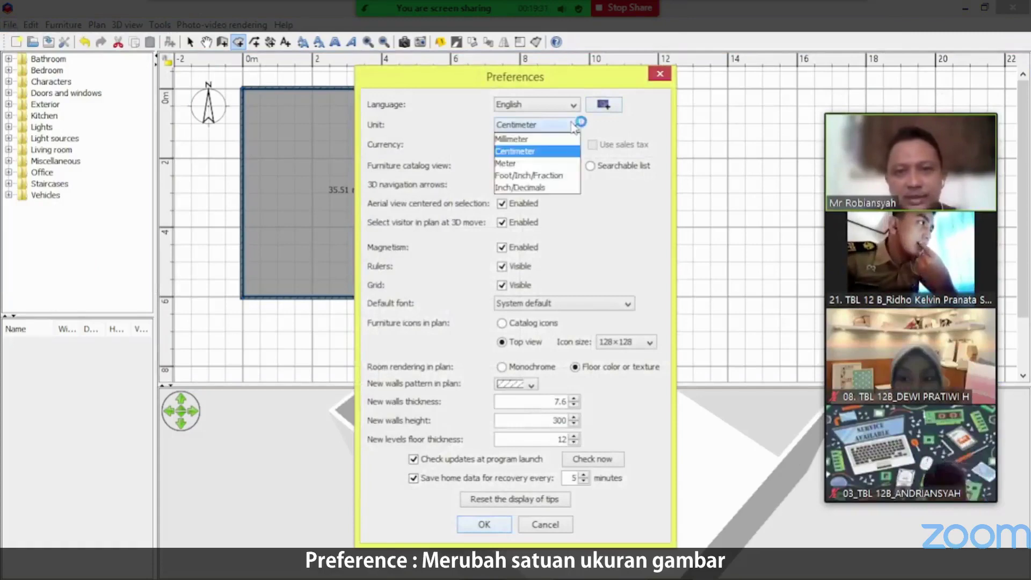
pyautogui.click(572, 125)
pyautogui.click(572, 125)
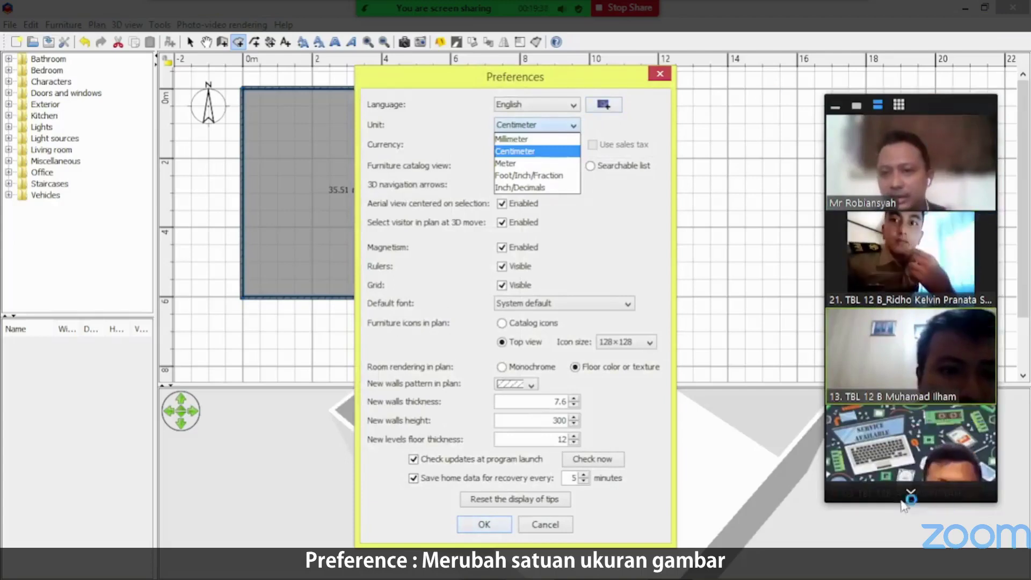
pyautogui.click(911, 493)
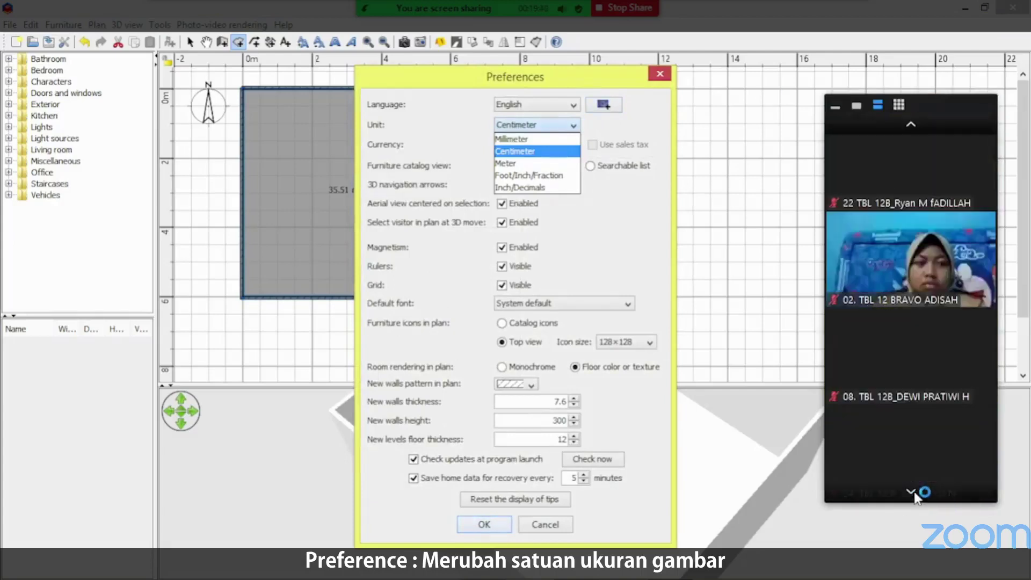
pyautogui.click(907, 125)
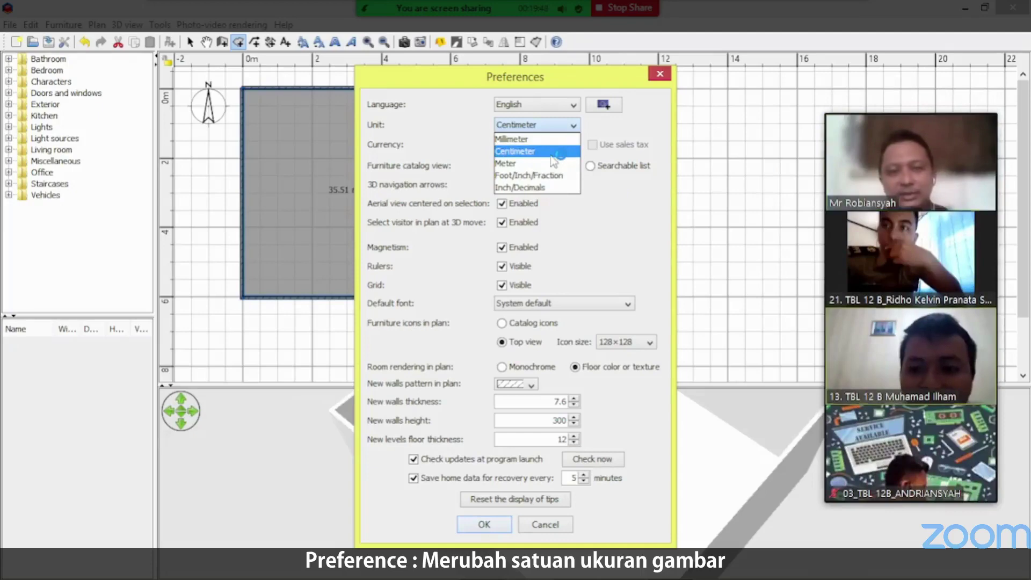
pyautogui.click(660, 75)
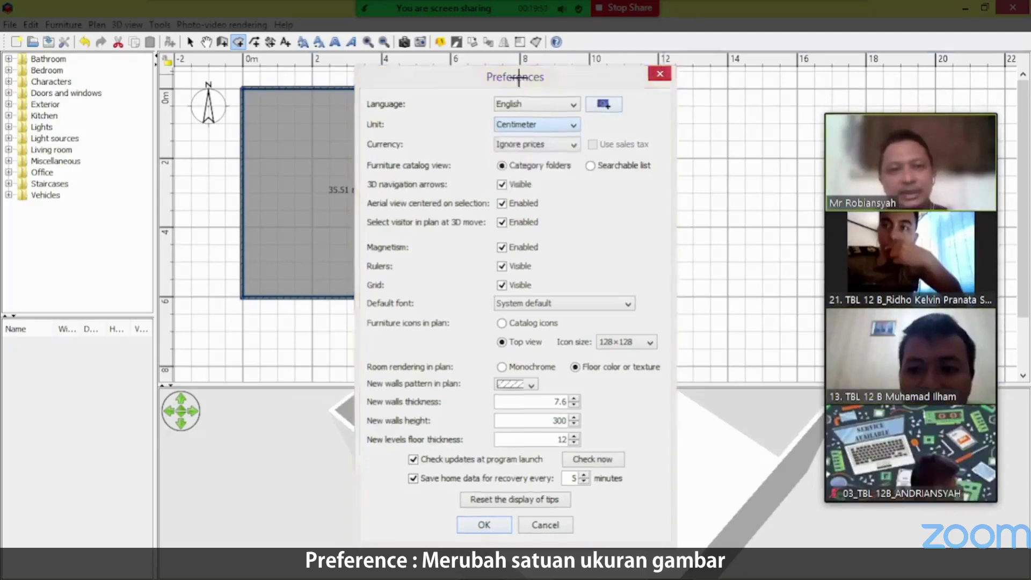
pyautogui.click(661, 75)
# Reopen the preferences to point out the unit setting once more and close them.
pyautogui.click(10, 25)
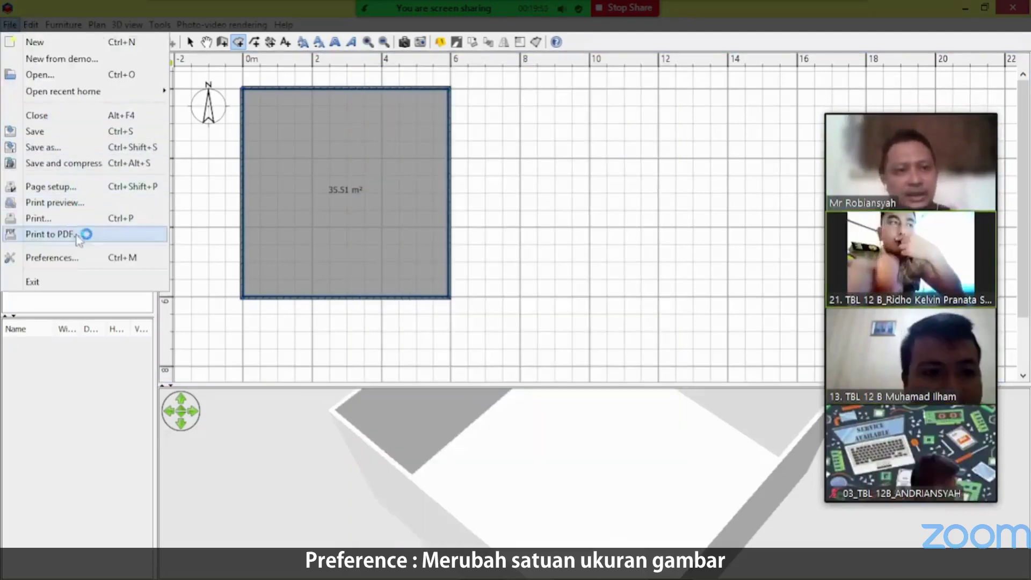
pyautogui.click(75, 257)
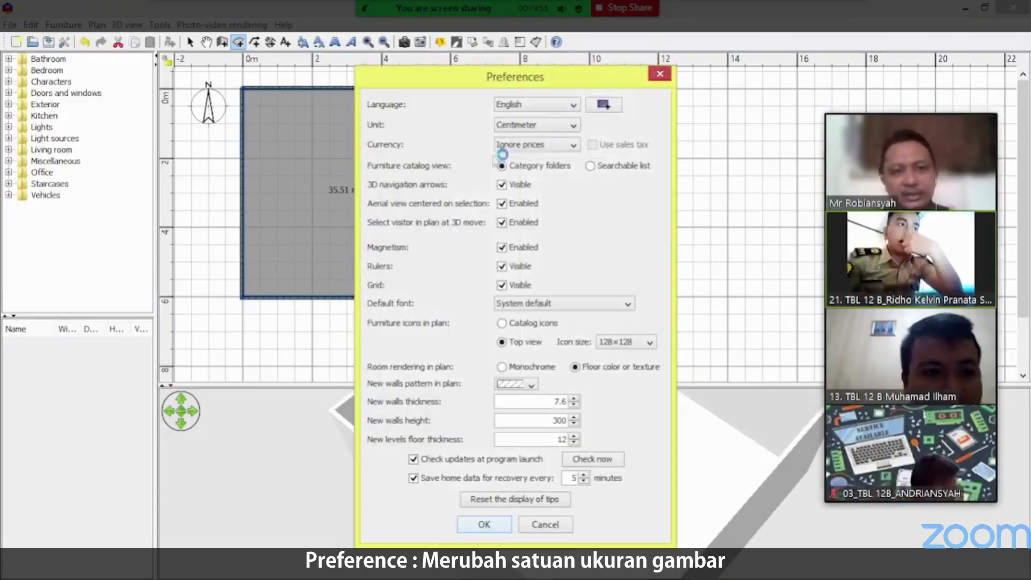
pyautogui.click(553, 127)
pyautogui.click(552, 127)
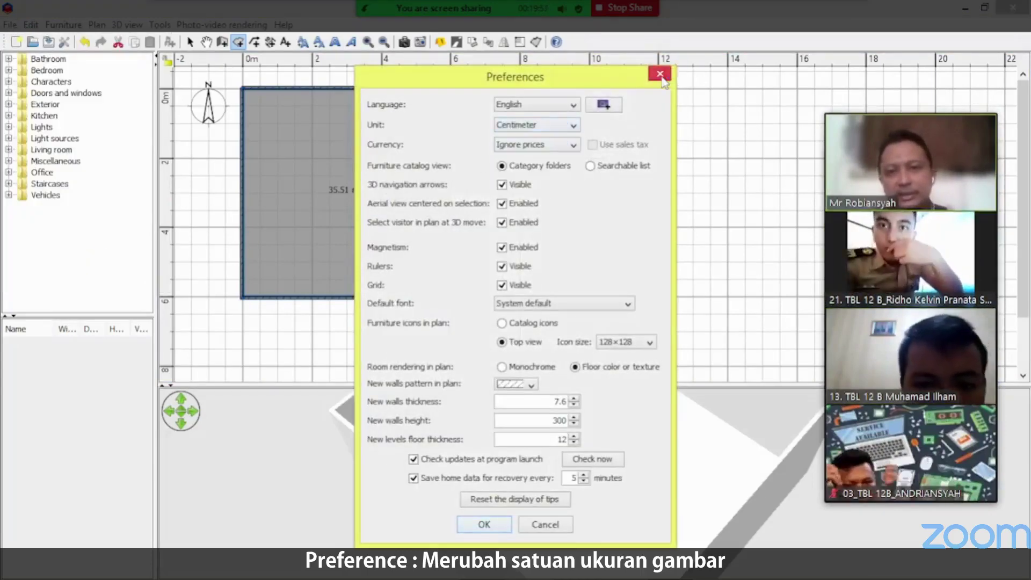
pyautogui.click(666, 73)
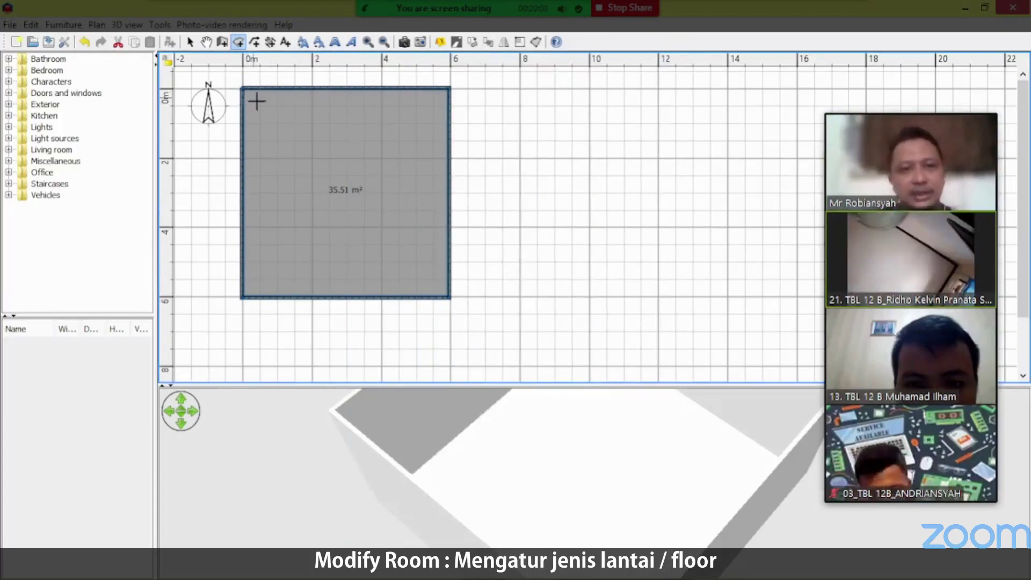
# Open the room's modification settings, move the dialog below the room's area label and turn off the ceiling display.
pyautogui.click(190, 42)
pyautogui.click(358, 169)
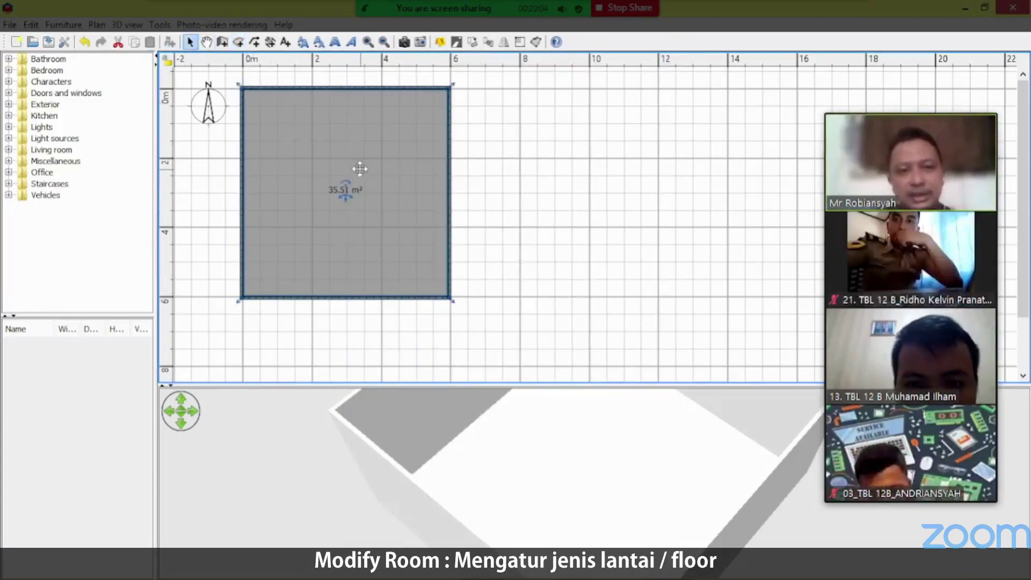
pyautogui.doubleClick(360, 169)
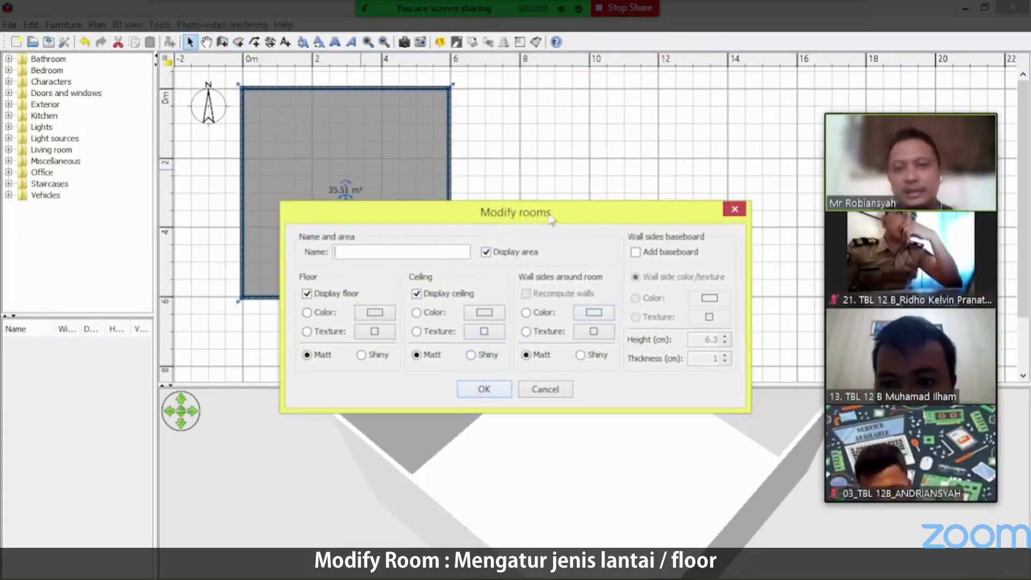
pyautogui.moveTo(553, 213); pyautogui.dragTo(533, 252)
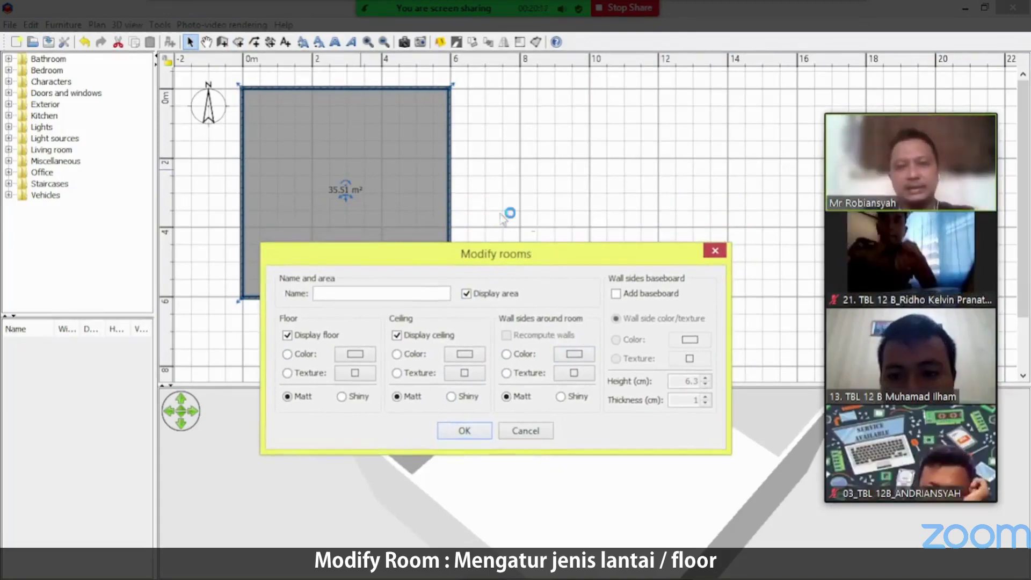
pyautogui.click(396, 337)
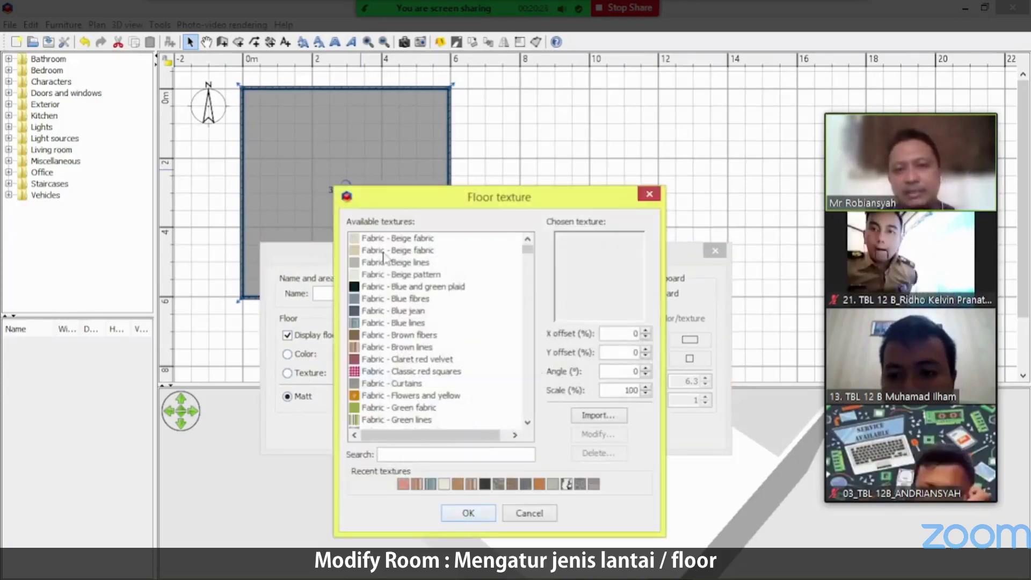
# Browse the floor textures from Fabric - Beige fabric down to the second Floor - Beige tiles and apply that texture to the room.
pyautogui.click(383, 251)
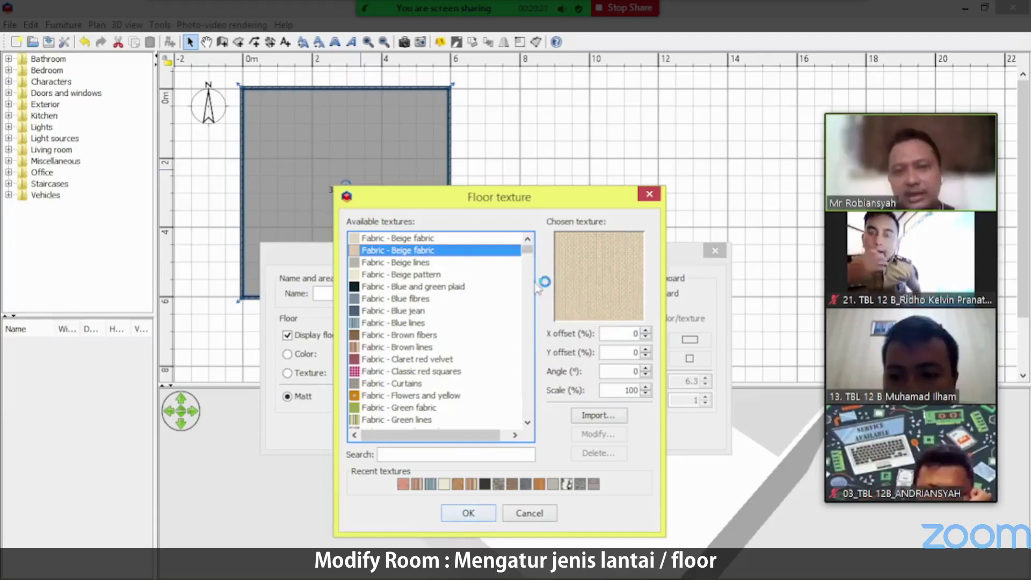
pyautogui.press('Down')
pyautogui.press('Down')
pyautogui.press('Down')
pyautogui.press('Down')
pyautogui.press('Down')
pyautogui.press('Down')
pyautogui.press('Down')
pyautogui.press('Down')
pyautogui.press('Down')
pyautogui.press('Down')
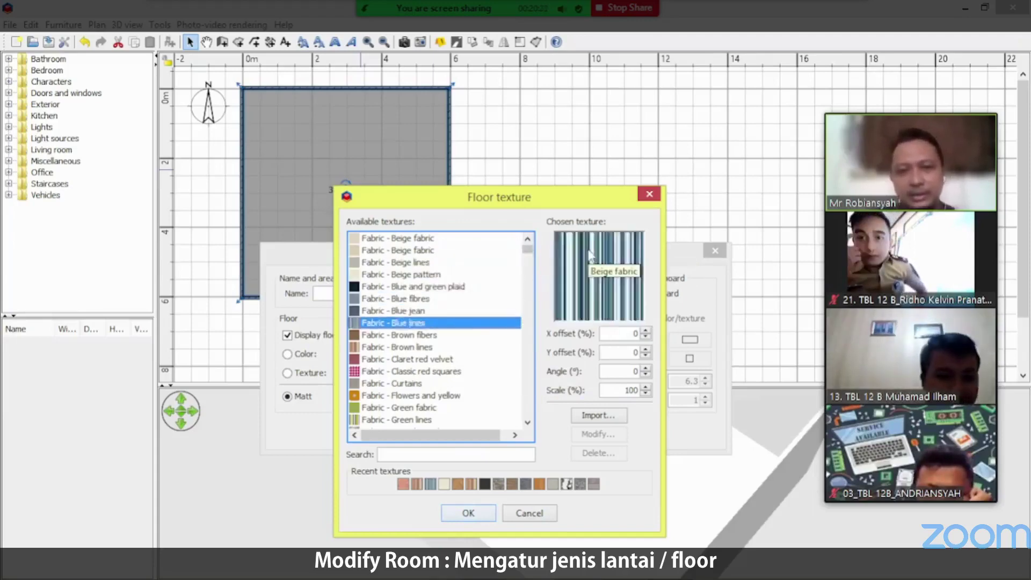
pyautogui.press('Down')
pyautogui.press('Down')
pyautogui.press('Down')
pyautogui.press('Down')
pyautogui.press('Down')
pyautogui.press('Down')
pyautogui.press('Down')
pyautogui.press('Down')
pyautogui.press('Down')
pyautogui.press('Down')
pyautogui.press('Down')
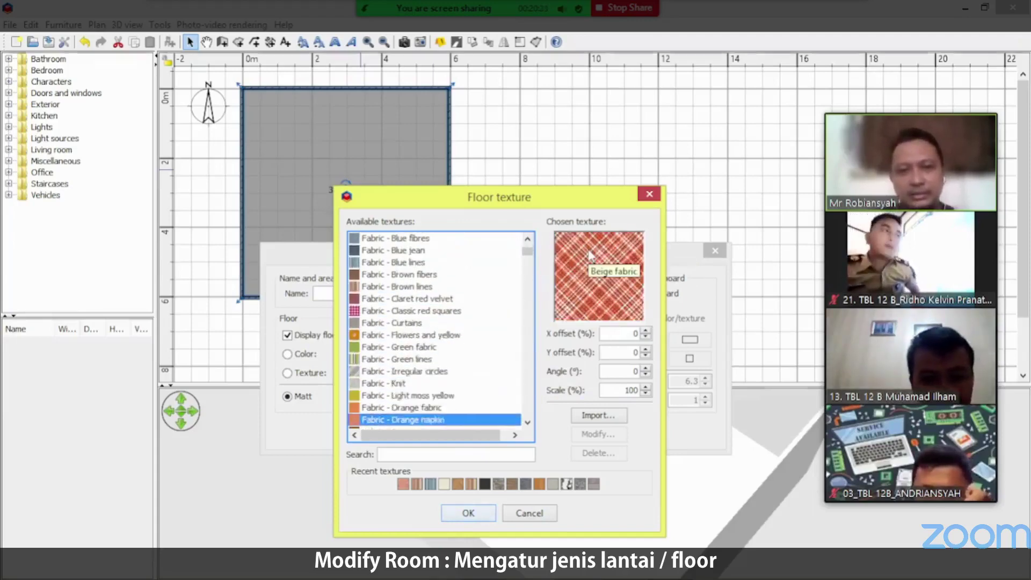
pyautogui.press('Down')
pyautogui.press('Down')
pyautogui.press('Down')
pyautogui.press('Down')
pyautogui.press('Down')
pyautogui.press('Down')
pyautogui.press('Down')
pyautogui.press('Down')
pyautogui.press('Down')
pyautogui.press('Down')
pyautogui.press('Down')
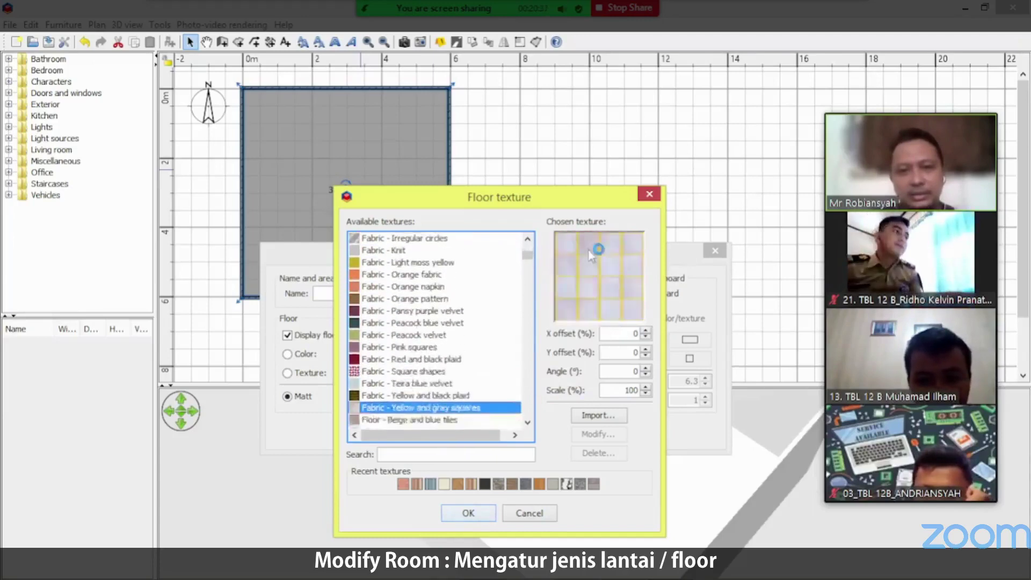
pyautogui.press('Down')
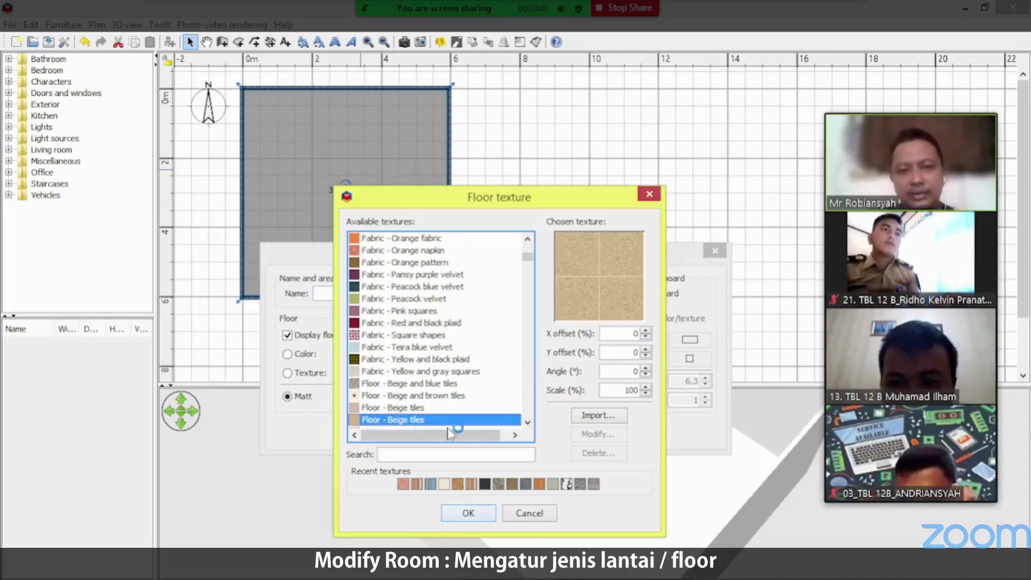
pyautogui.click(467, 512)
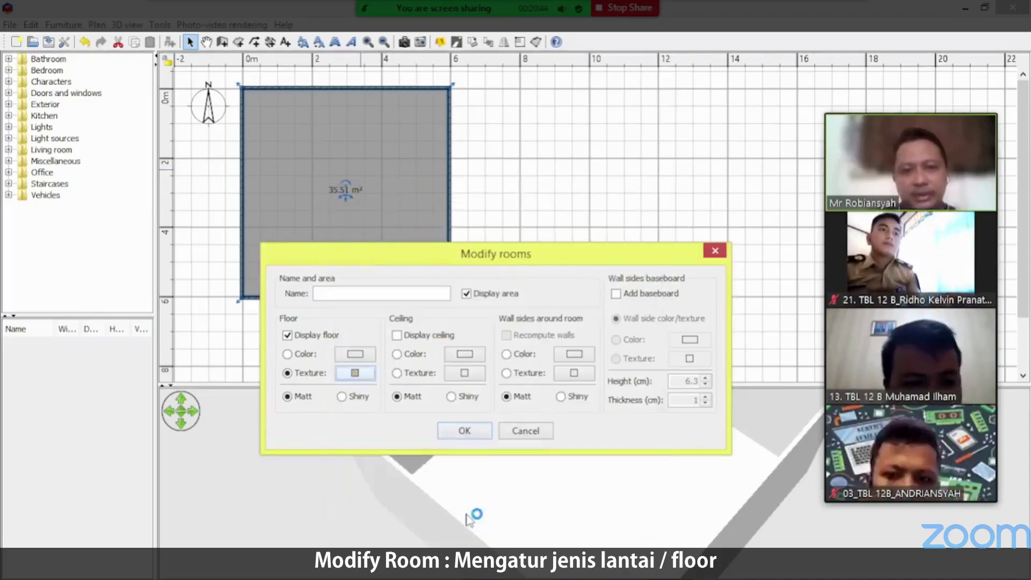
pyautogui.click(459, 436)
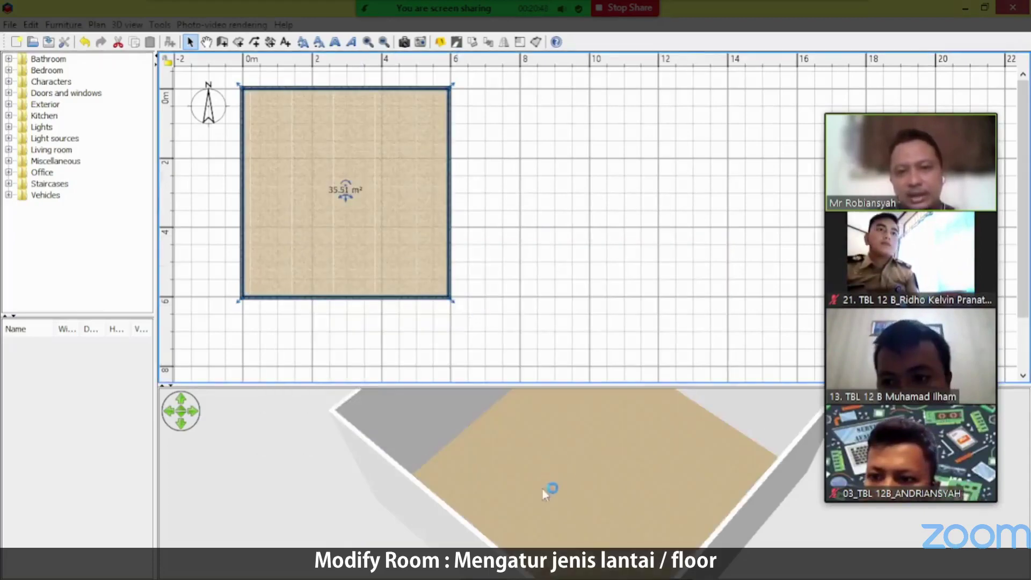
# Inspect the room's tiled floor up close in the 3D view and deselect the room.
pyautogui.moveTo(542, 487)
pyautogui.mouseDown()
pyautogui.moveTo(536, 416)
pyautogui.moveTo(551, 483)
pyautogui.moveTo(550, 472)
pyautogui.mouseUp()
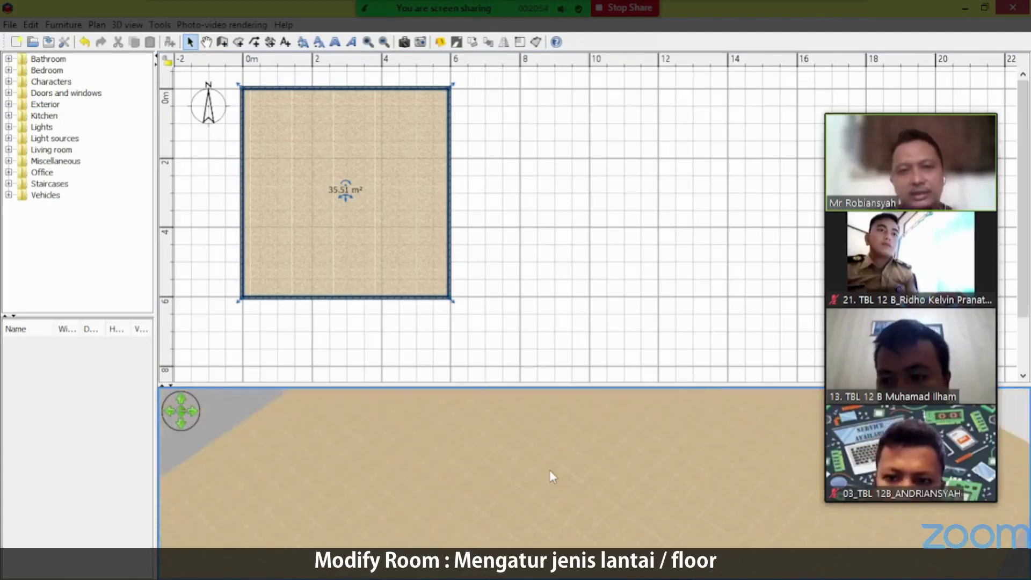
pyautogui.scroll(-5, 550, 470)
pyautogui.click(553, 117)
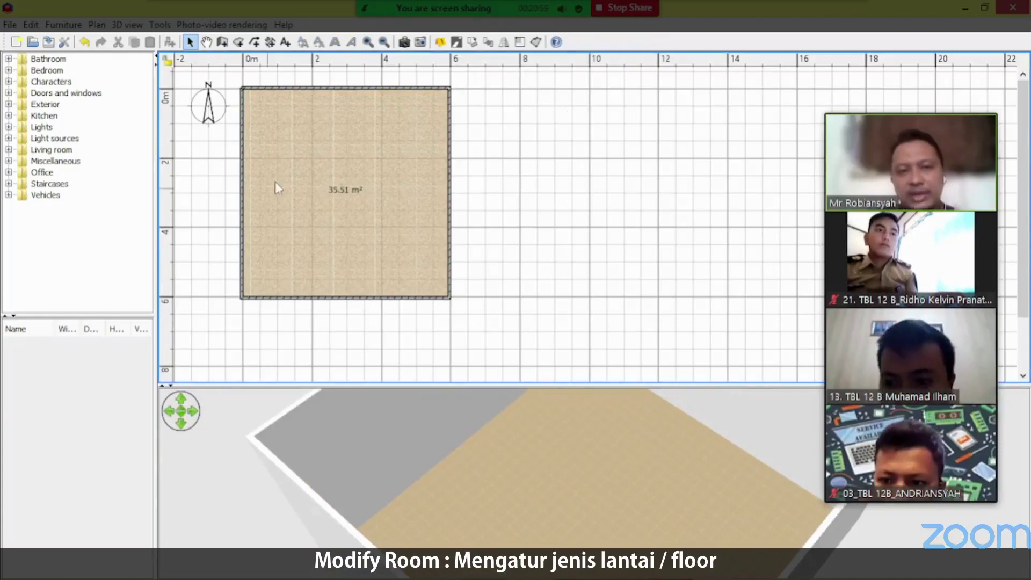
pyautogui.doubleClick(312, 88)
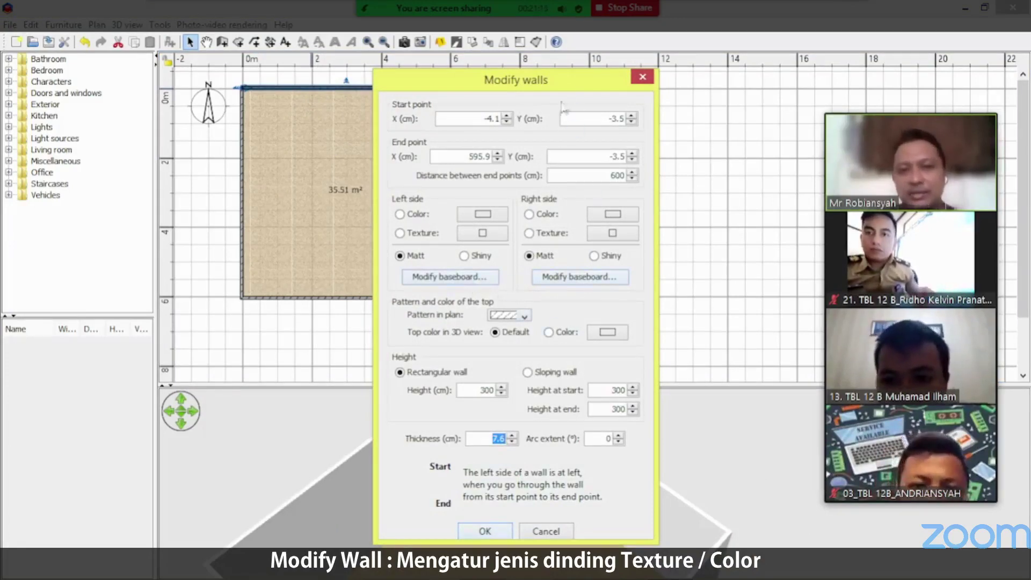
pyautogui.moveTo(585, 80); pyautogui.dragTo(344, 82)
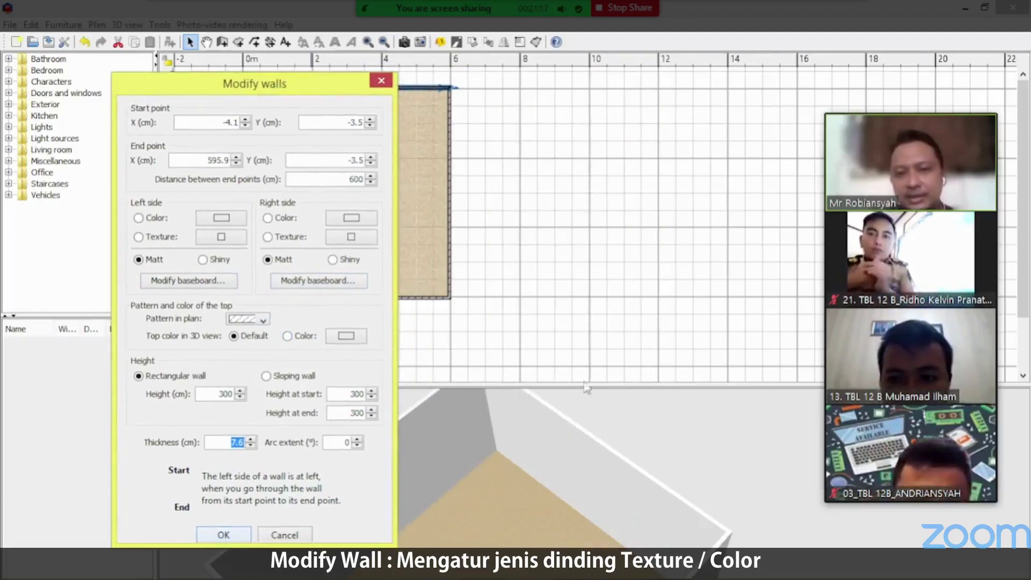
pyautogui.click(286, 535)
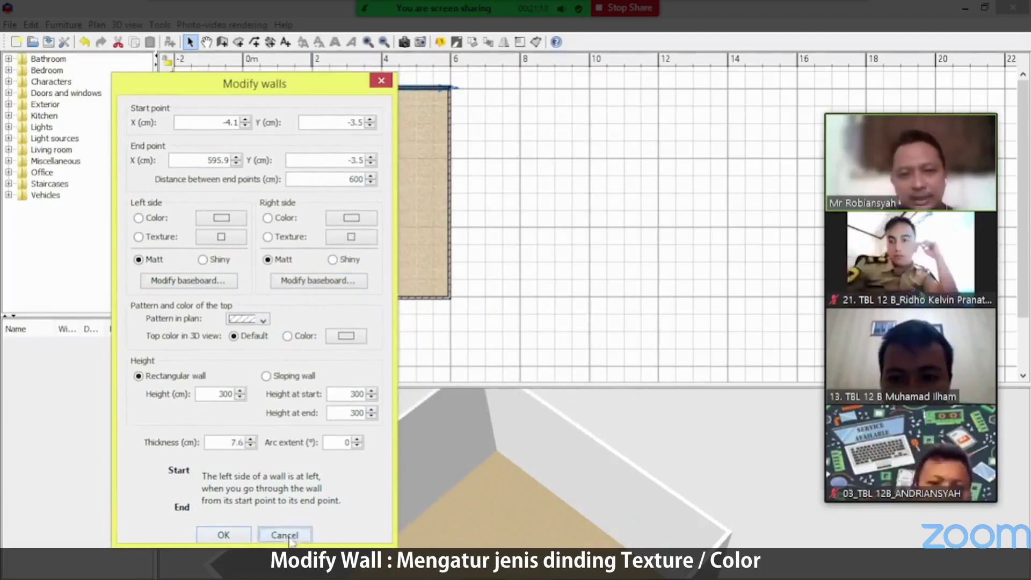
# Enlarge the 3D view and apply the Fabric - Brown lines texture to the left side of the north wall.
pyautogui.moveTo(598, 385); pyautogui.dragTo(598, 207)
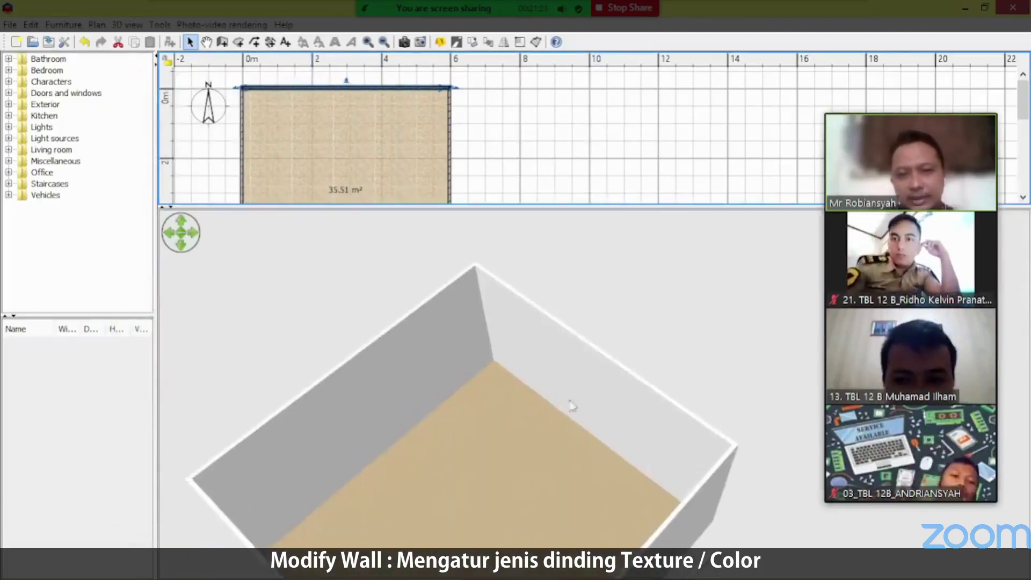
pyautogui.moveTo(626, 364); pyautogui.dragTo(453, 265)
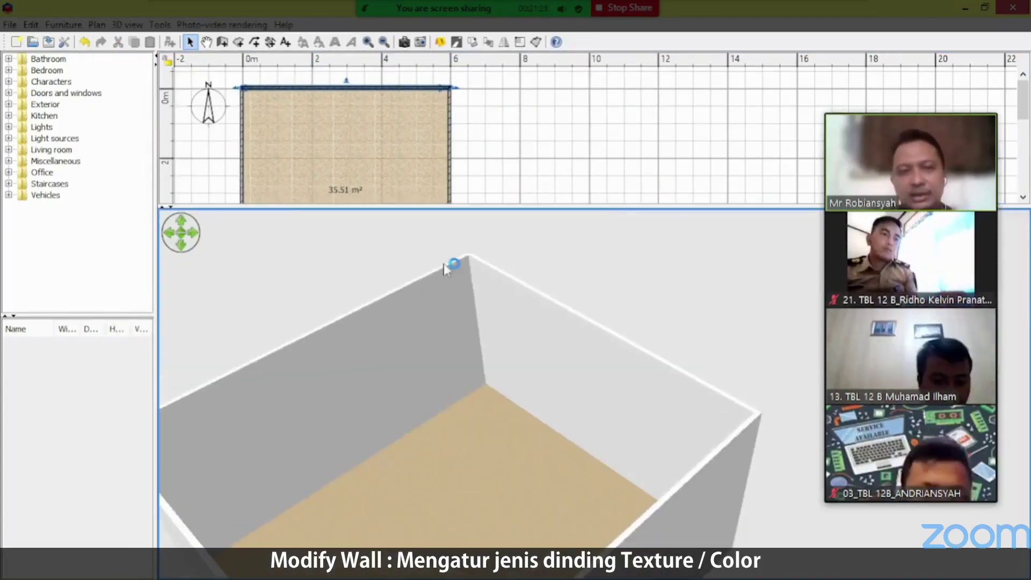
pyautogui.doubleClick(379, 87)
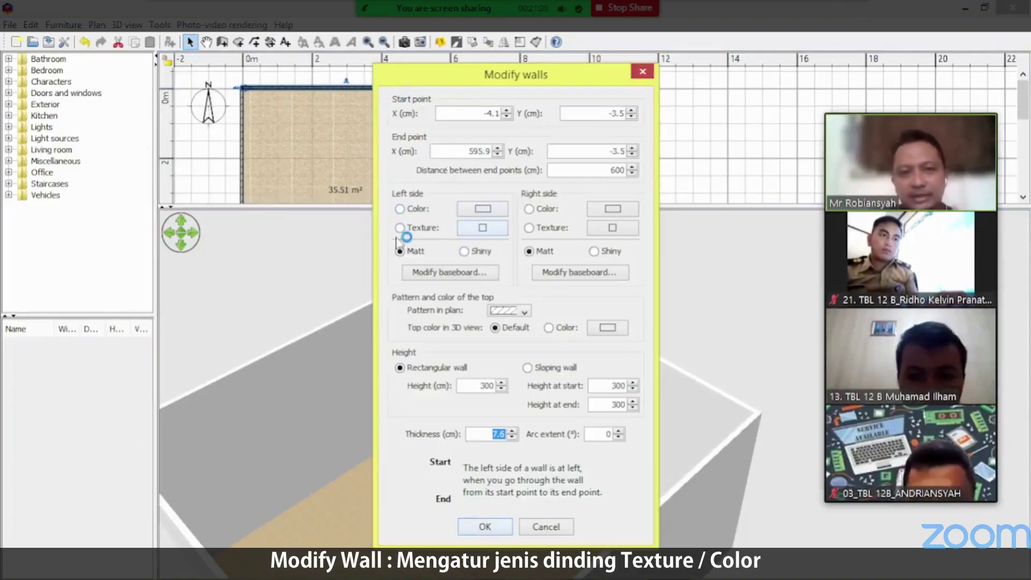
pyautogui.click(482, 228)
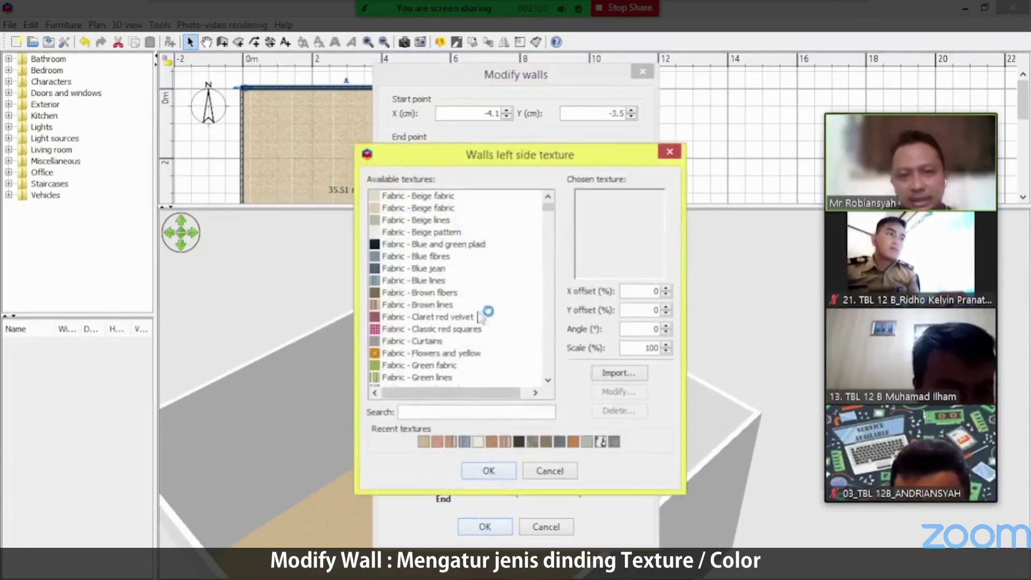
pyautogui.click(387, 305)
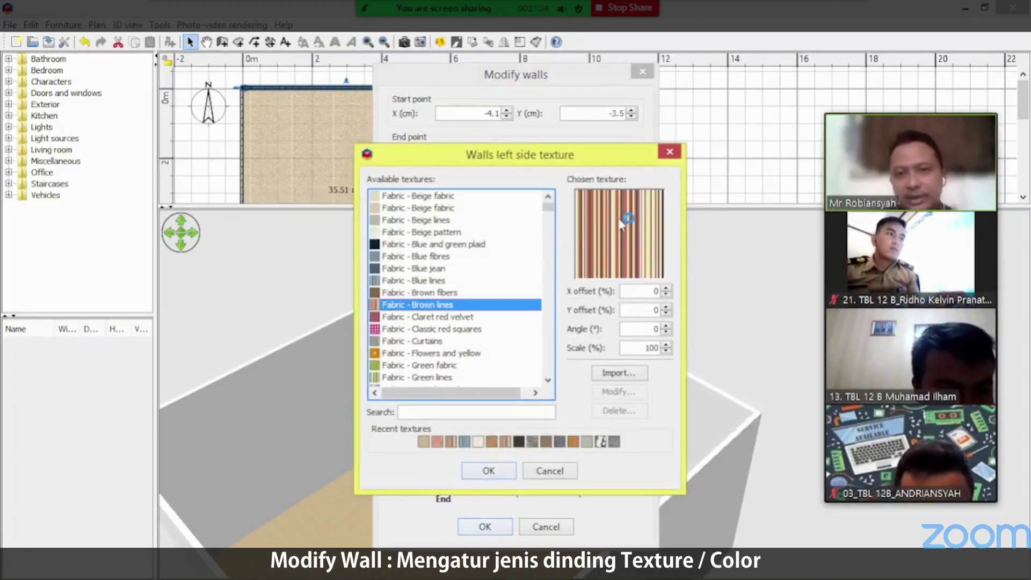
pyautogui.click(488, 471)
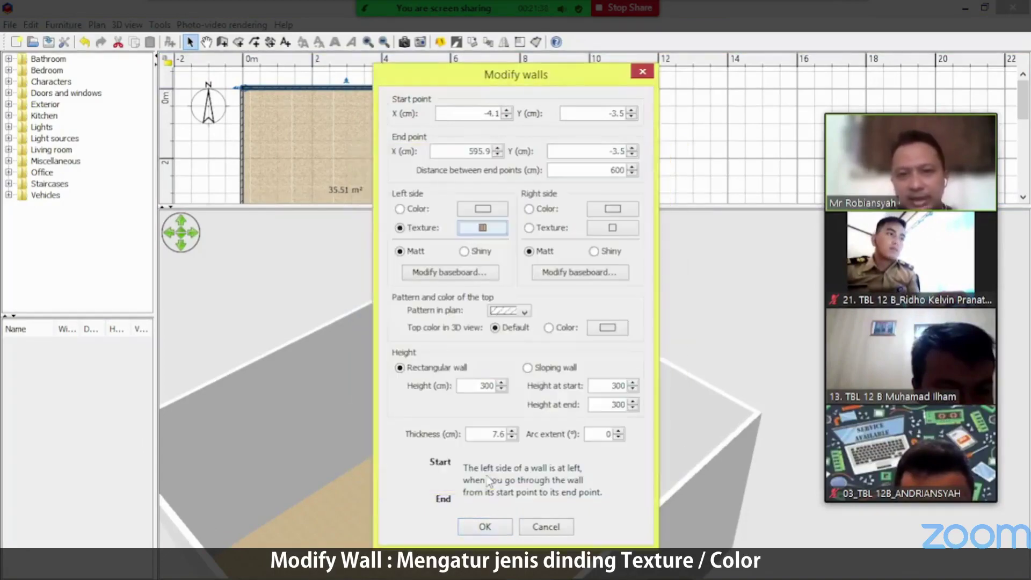
pyautogui.click(495, 528)
# Open the north wall's settings again and choose the Fabric - Brown lines texture for its right side.
pyautogui.moveTo(621, 357); pyautogui.dragTo(563, 373)
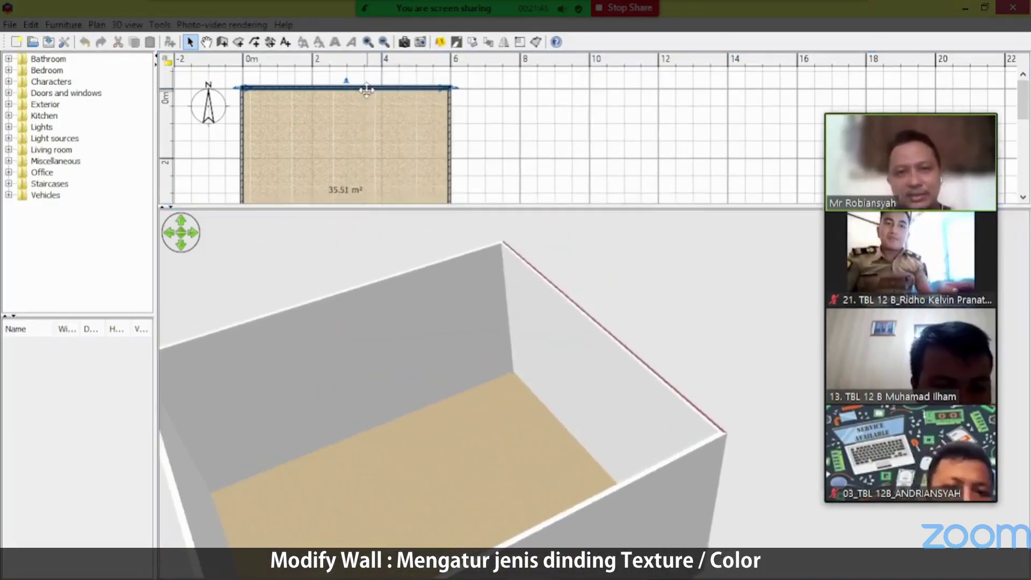
pyautogui.doubleClick(564, 373)
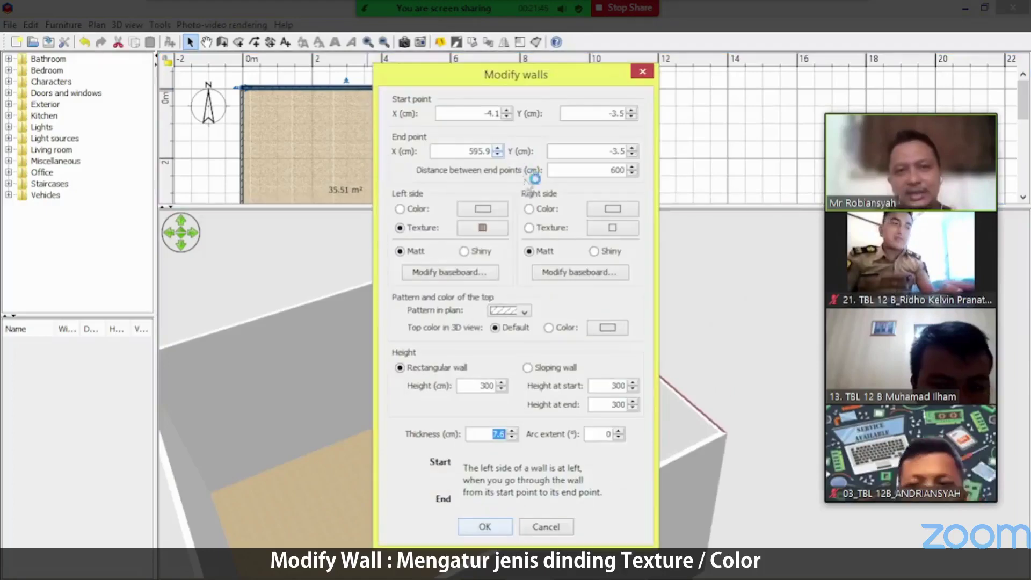
pyautogui.click(531, 227)
pyautogui.click(612, 228)
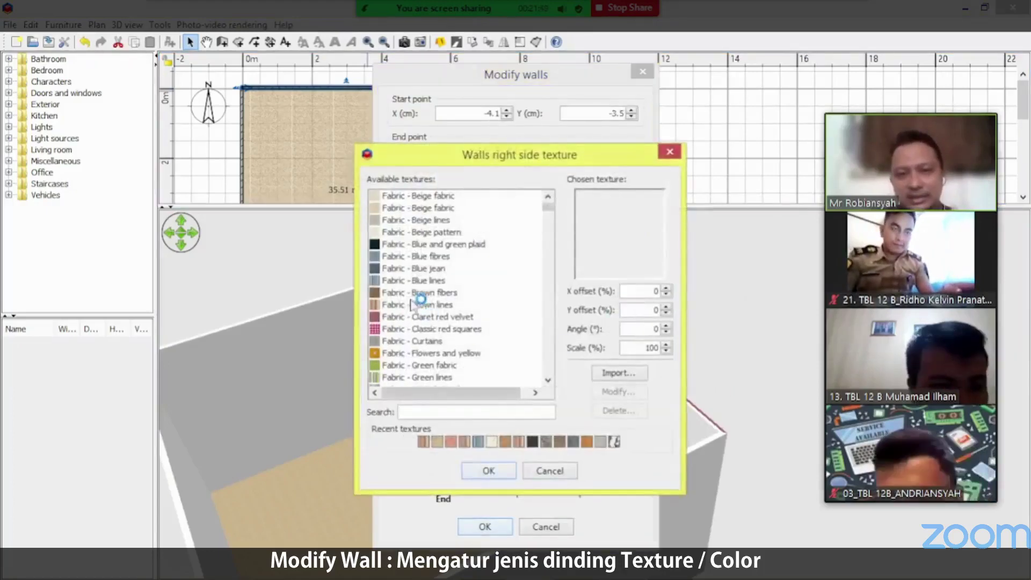
pyautogui.click(419, 280)
pyautogui.click(416, 292)
pyautogui.click(416, 304)
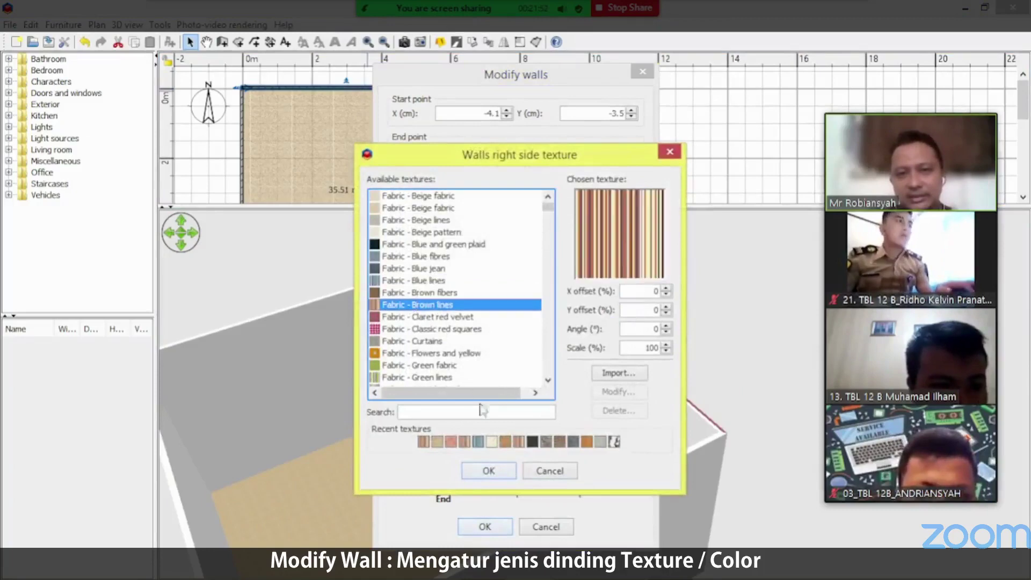
pyautogui.click(488, 471)
# Choose the second Wall - Colored stones texture for the north wall's left side and apply the wall changes.
pyautogui.click(483, 228)
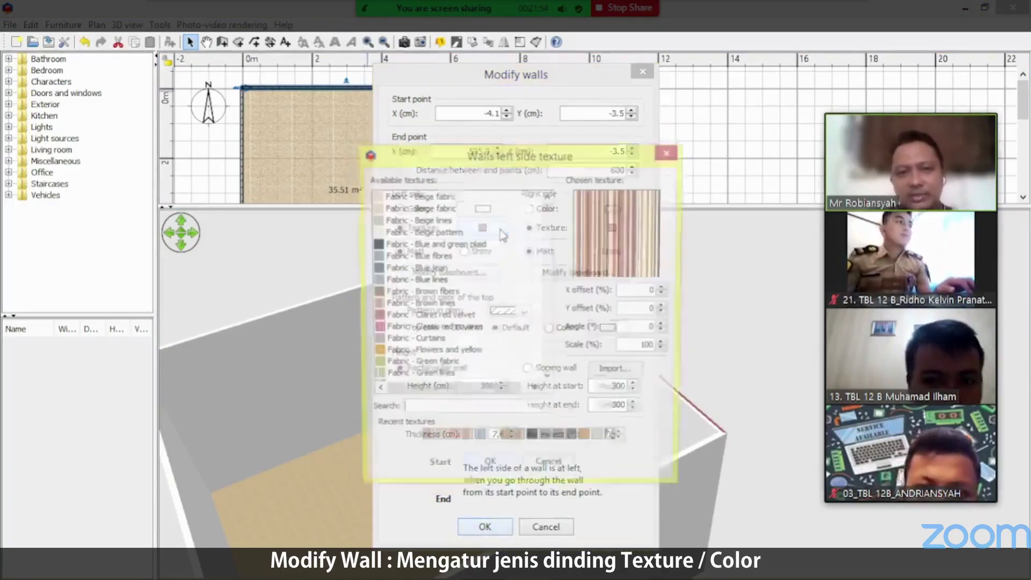
pyautogui.scroll(-5, 438, 321)
pyautogui.scroll(-4, 438, 321)
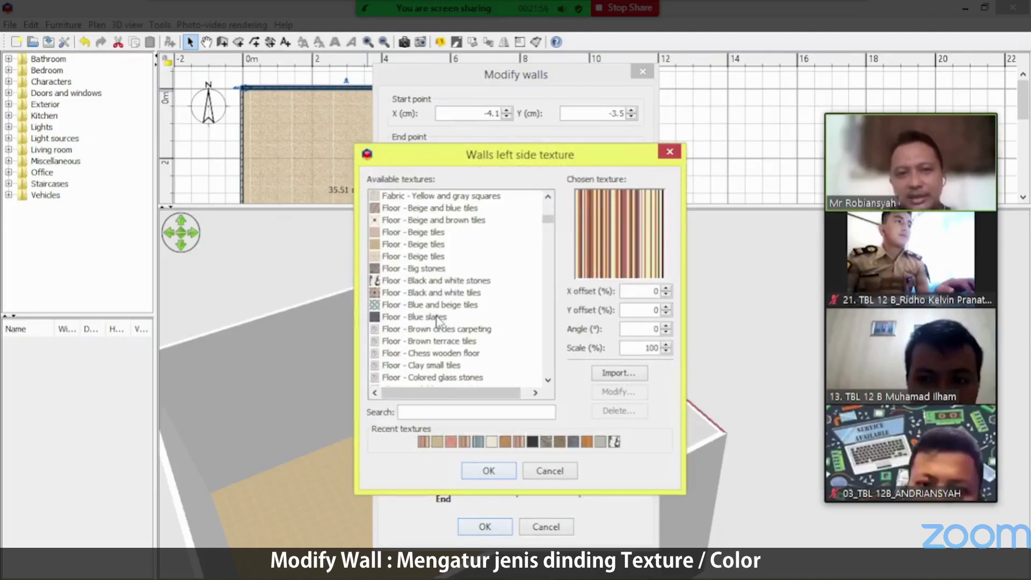
pyautogui.scroll(-10, 438, 321)
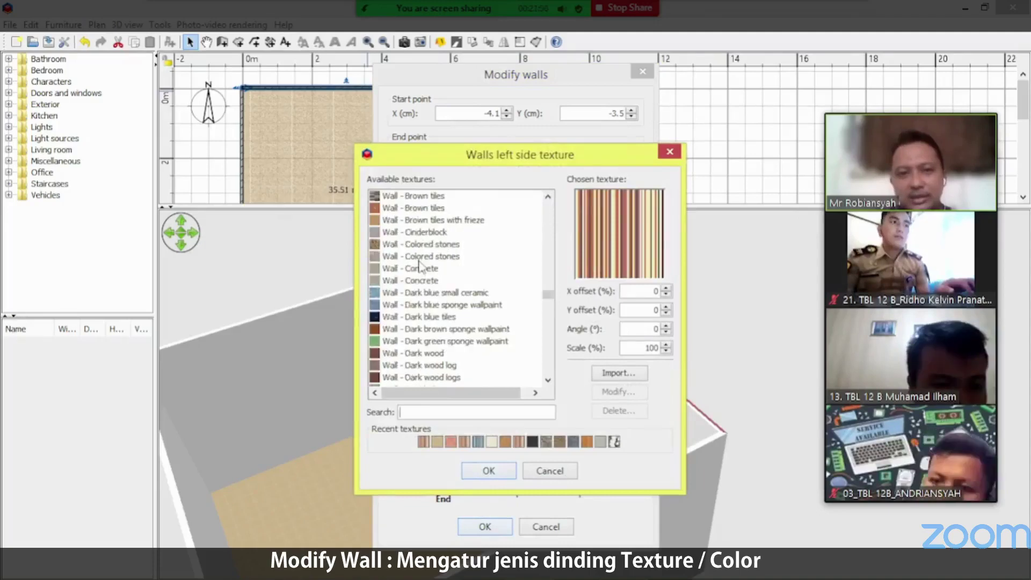
pyautogui.click(422, 257)
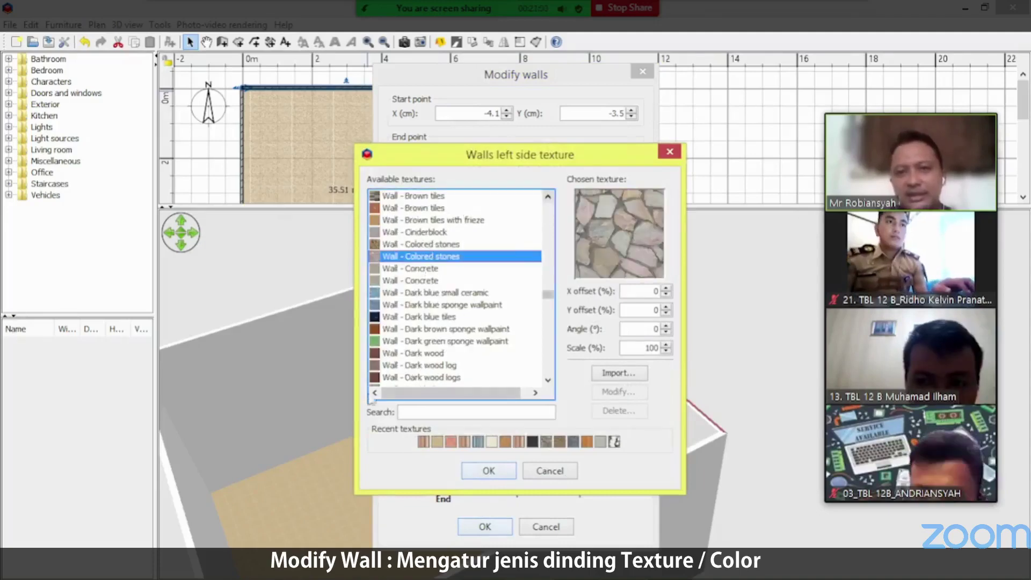
pyautogui.click(488, 471)
pyautogui.click(484, 526)
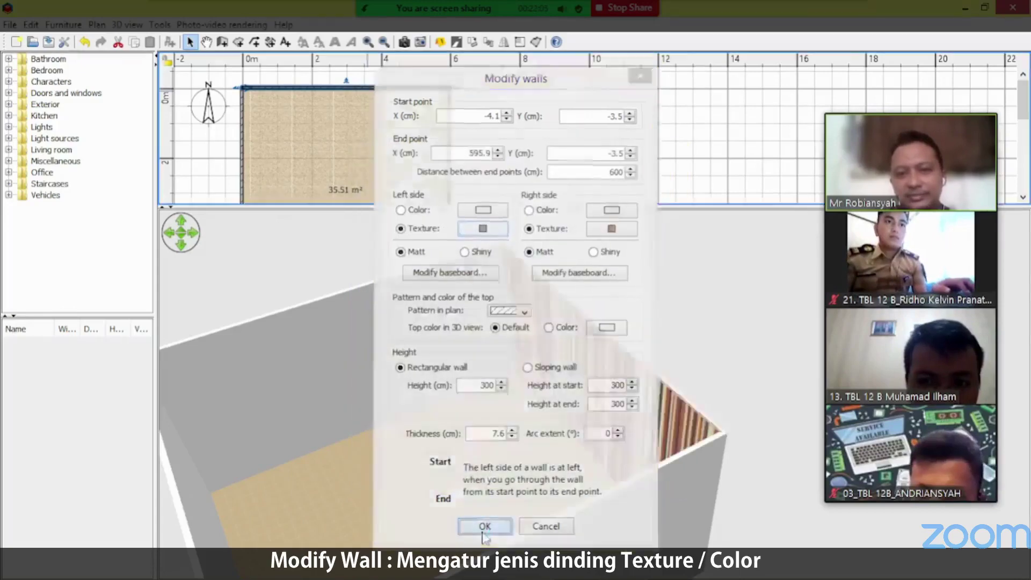
# Check both faces of the north wall in 3D, and apply the Fabric - Brown lines texture to the west wall's right side.
pyautogui.moveTo(561, 442); pyautogui.dragTo(474, 406)
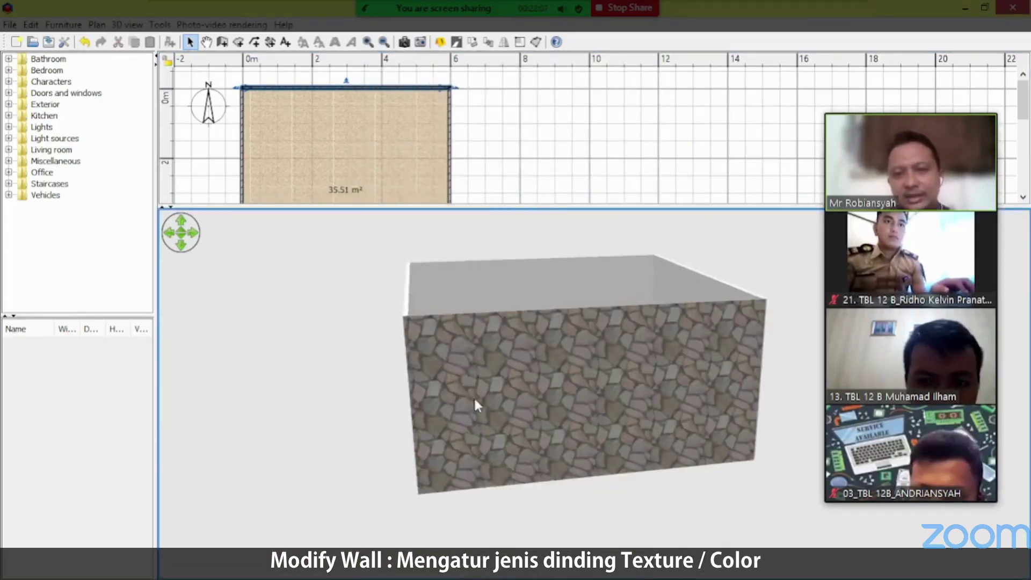
pyautogui.scroll(3, 474, 401)
pyautogui.moveTo(334, 352); pyautogui.dragTo(686, 372)
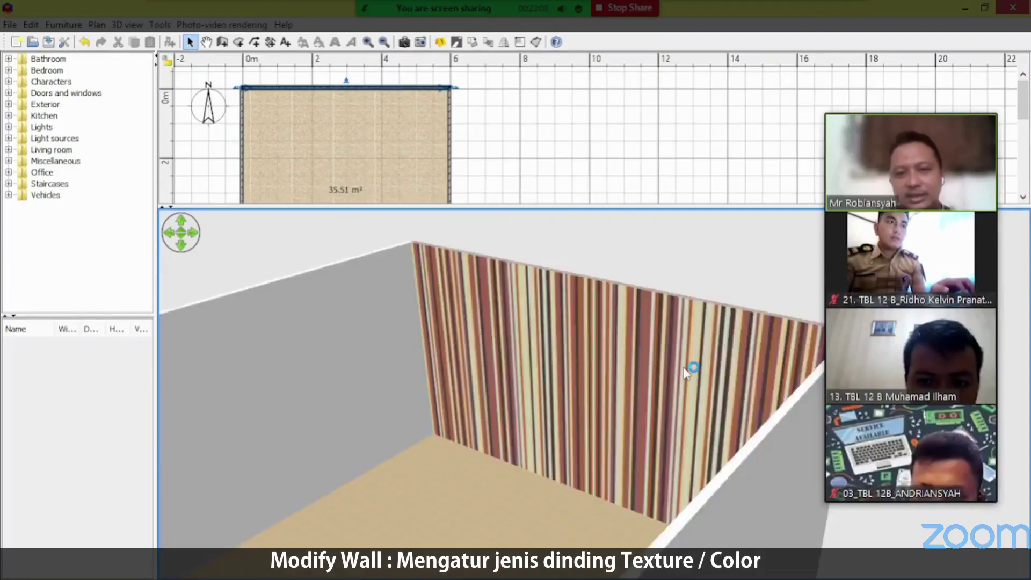
pyautogui.scroll(-3, 684, 372)
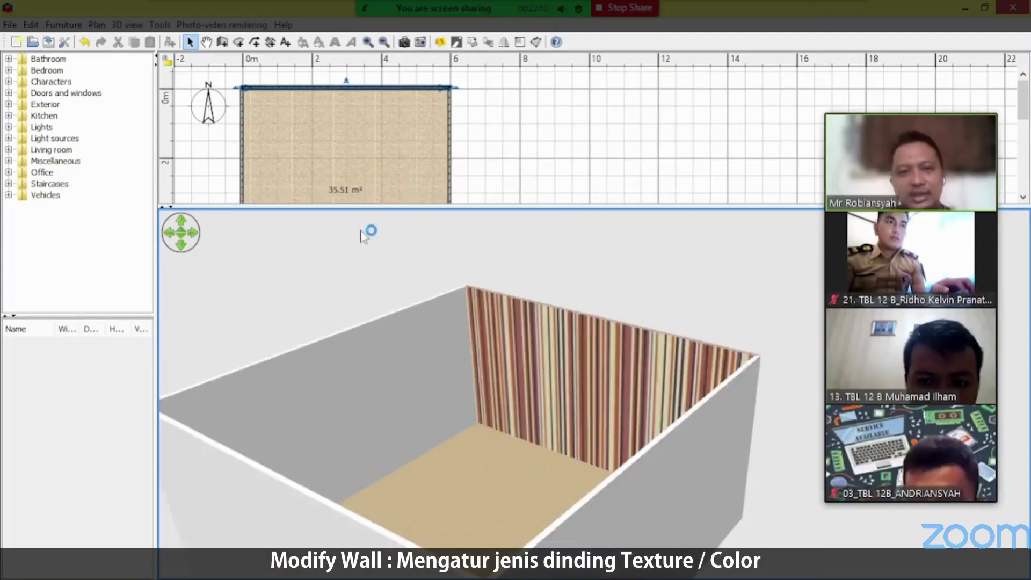
pyautogui.doubleClick(241, 172)
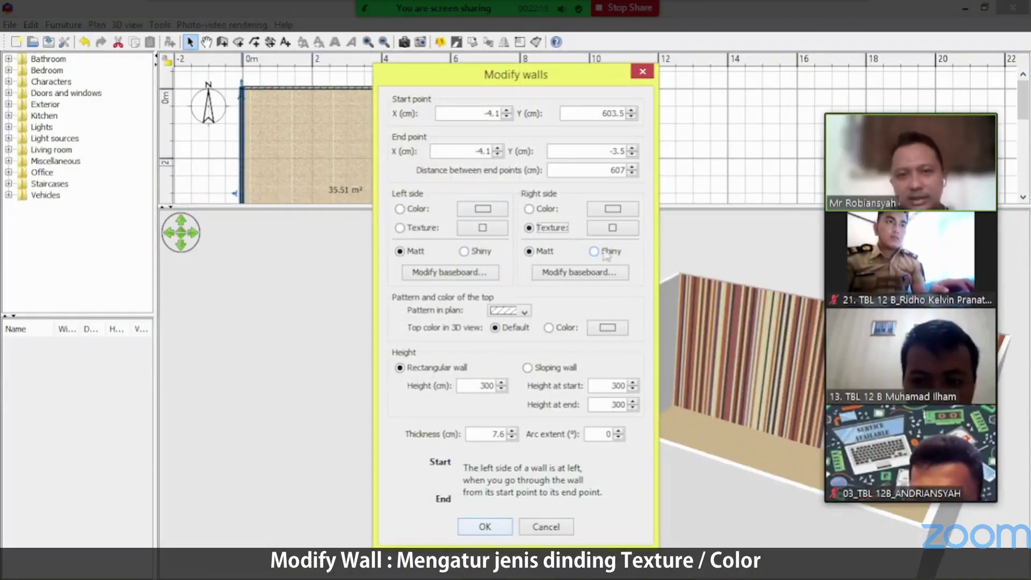
pyautogui.click(612, 227)
pyautogui.click(430, 341)
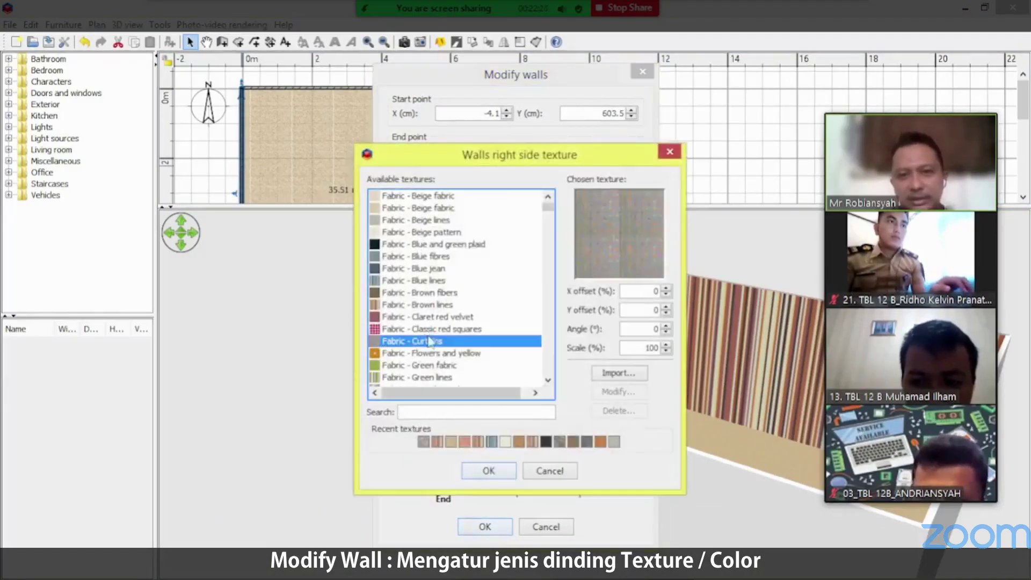
pyautogui.click(407, 304)
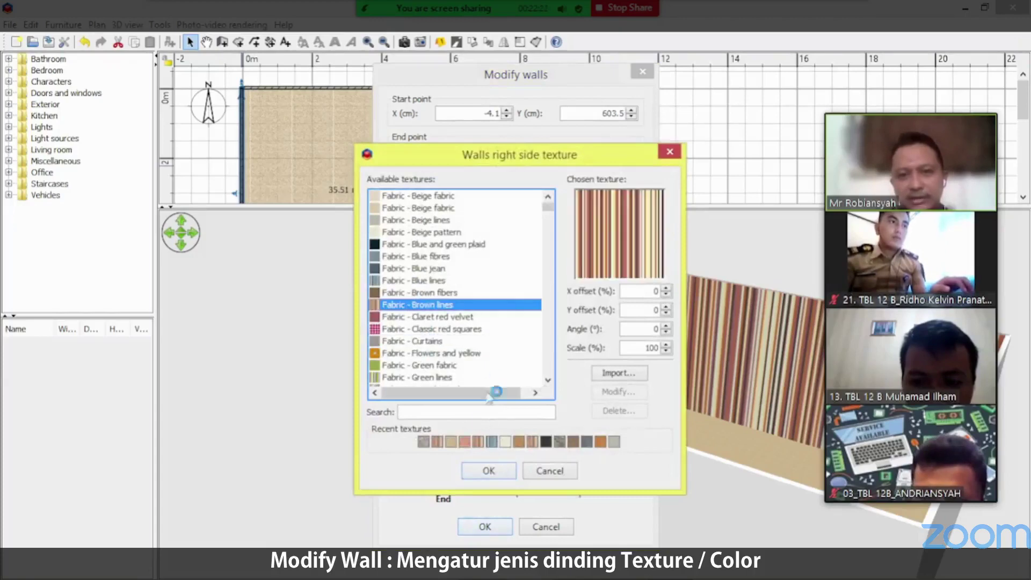
pyautogui.click(489, 470)
pyautogui.click(485, 526)
# Apply the Fabric - Brown lines texture to the right side of the east wall.
pyautogui.moveTo(502, 520); pyautogui.dragTo(561, 375)
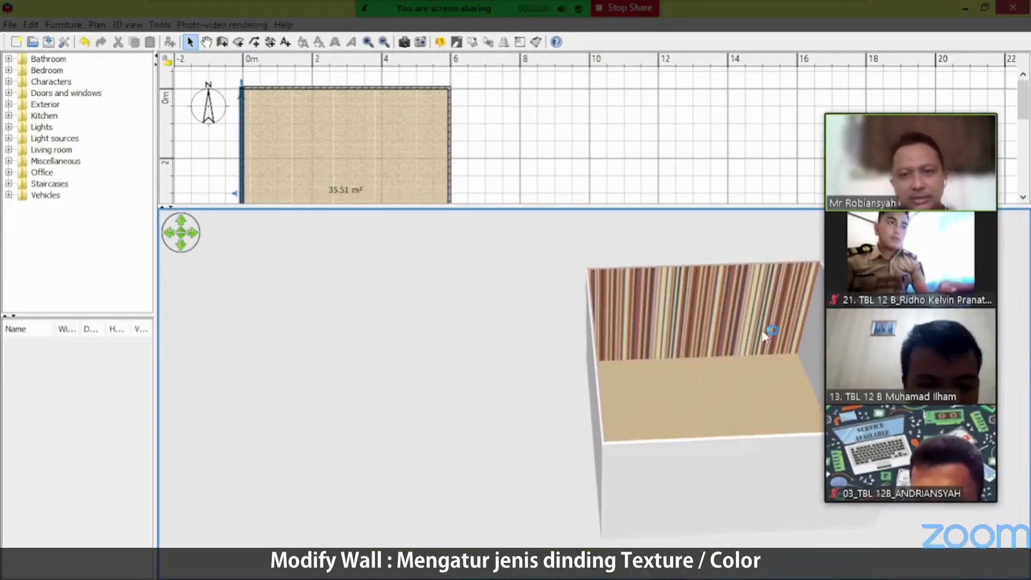
pyautogui.doubleClick(452, 162)
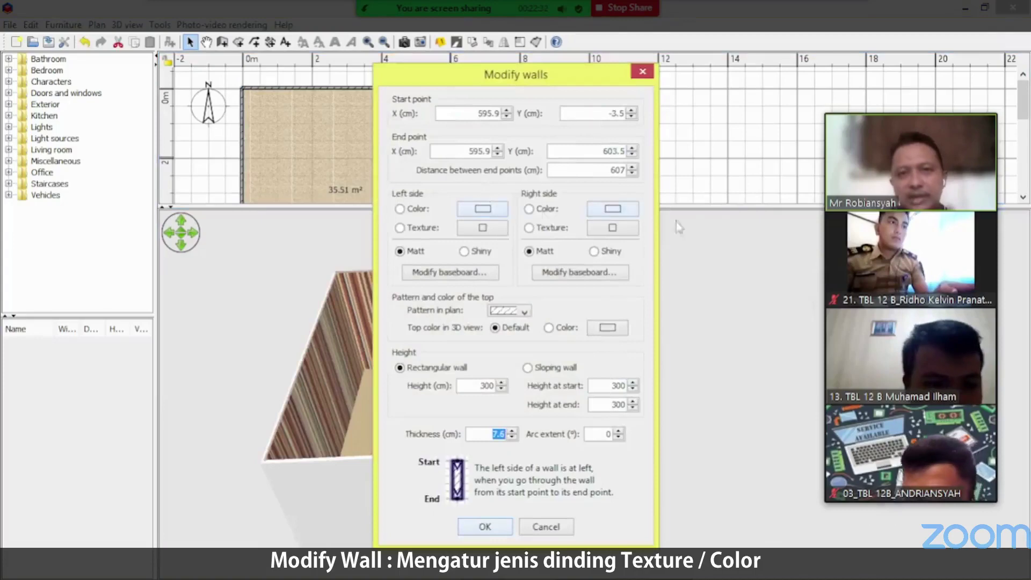
pyautogui.click(549, 228)
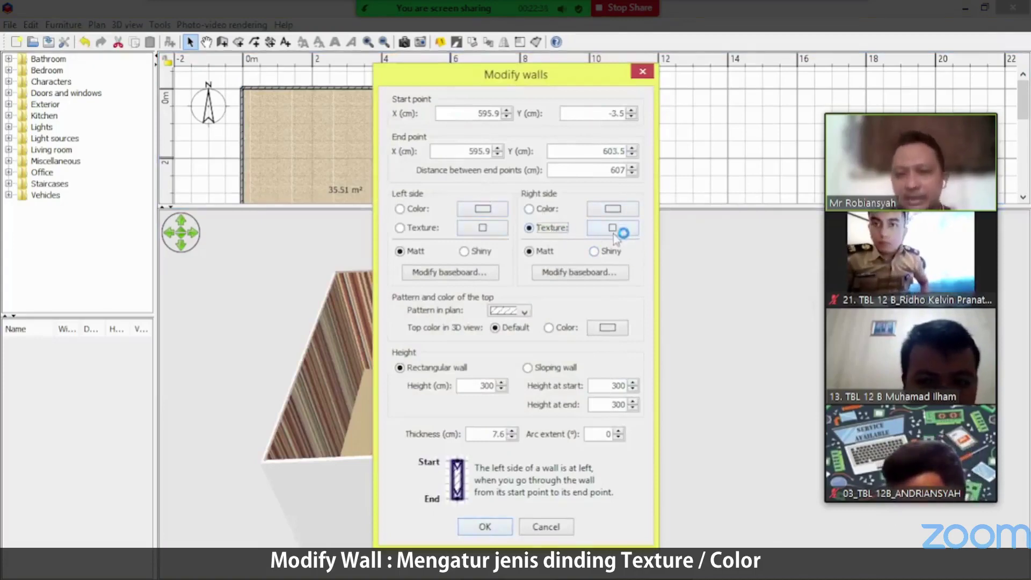
pyautogui.click(613, 230)
pyautogui.click(411, 304)
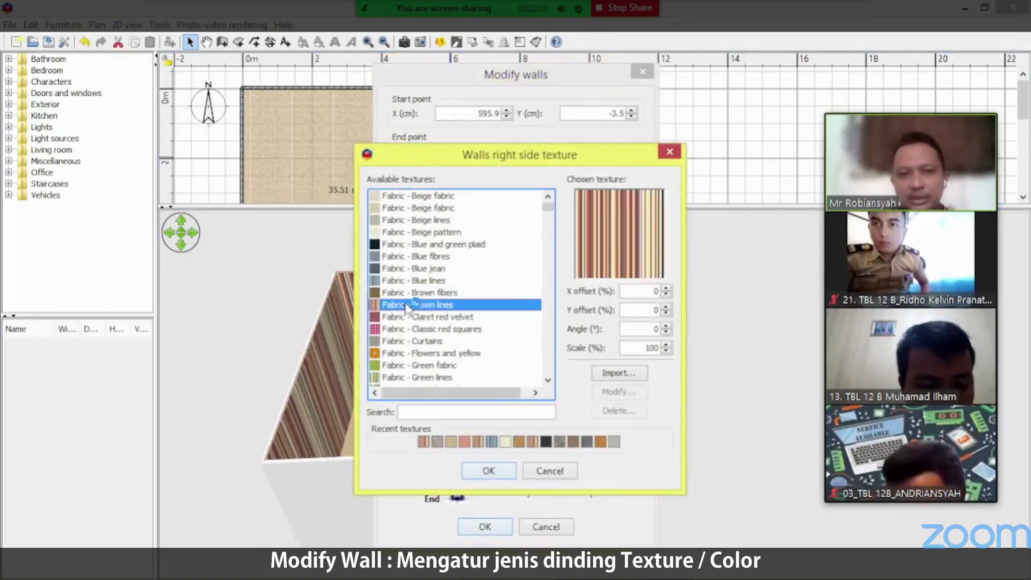
pyautogui.click(492, 471)
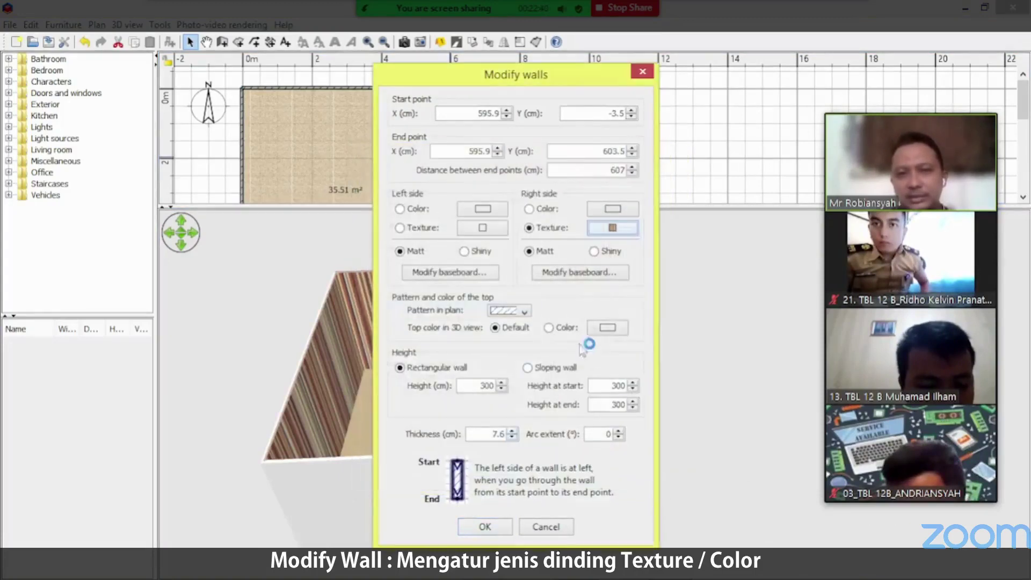
pyautogui.click(498, 527)
# Apply the Fabric - Brown lines texture to the left side of the south wall.
pyautogui.moveTo(556, 244); pyautogui.dragTo(559, 350)
pyautogui.doubleClick(398, 298)
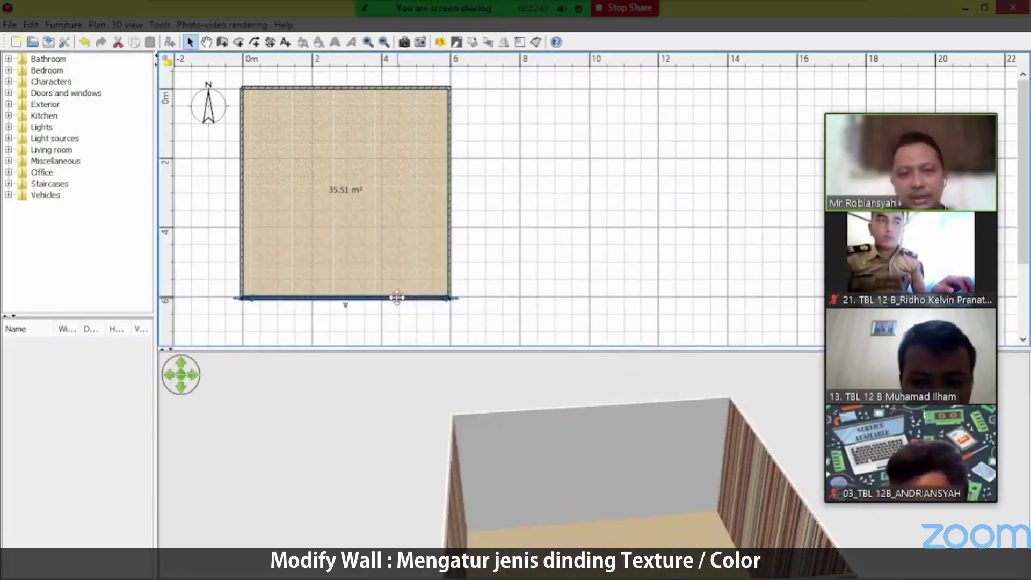
pyautogui.click(483, 232)
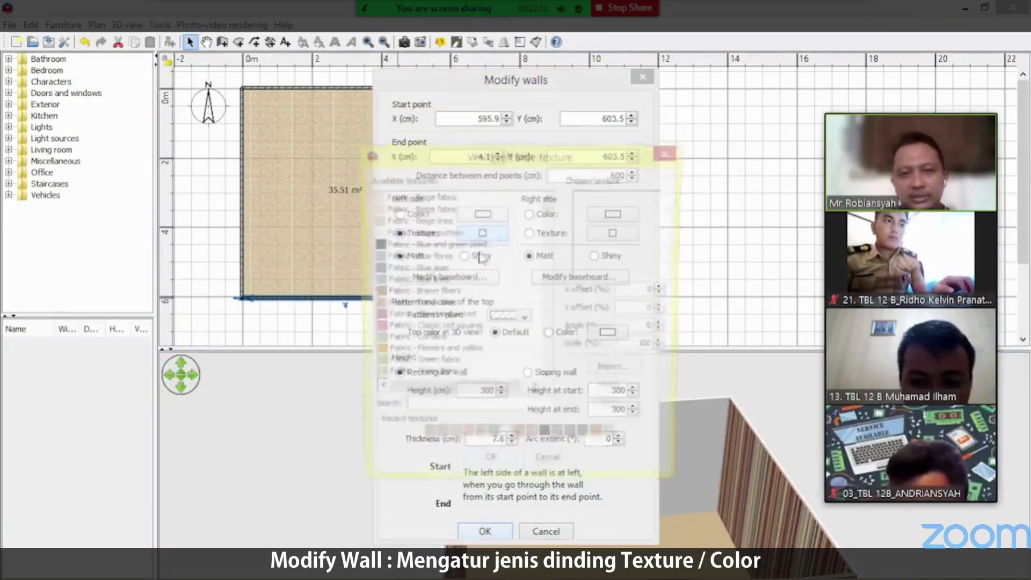
pyautogui.click(394, 220)
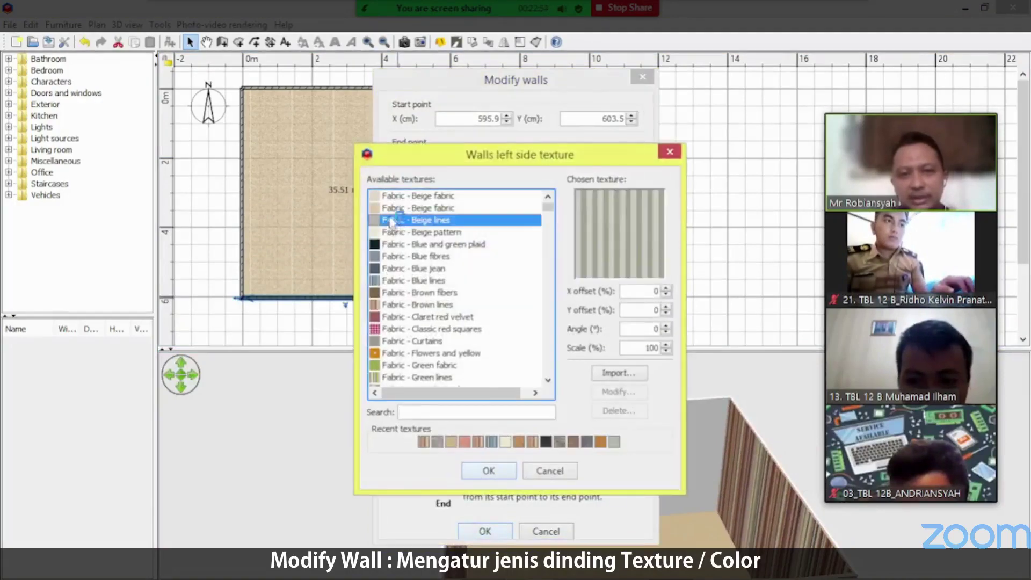
pyautogui.click(394, 232)
pyautogui.click(398, 304)
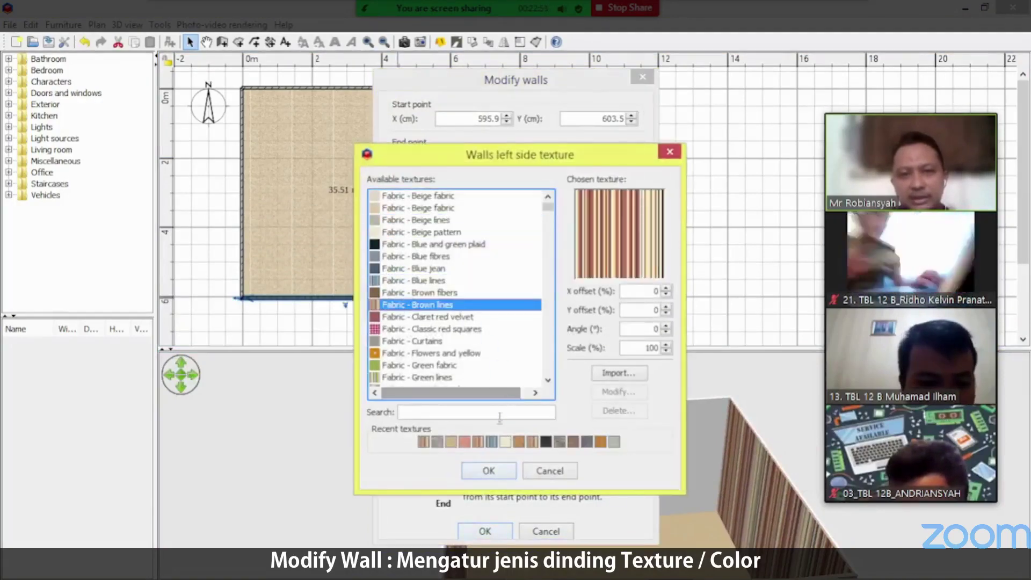
pyautogui.click(488, 470)
pyautogui.click(485, 528)
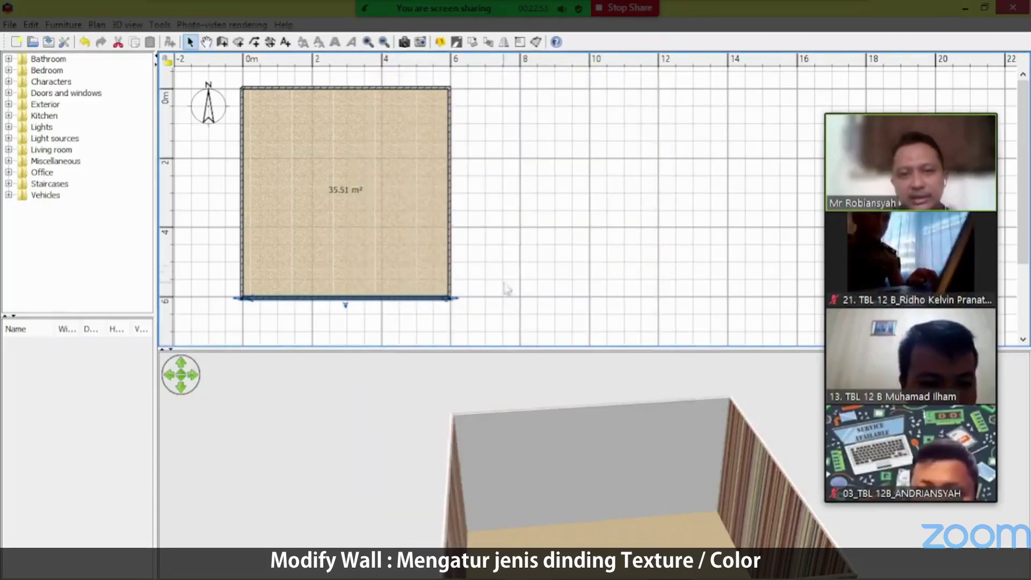
# Reopen the south wall's settings and choose the Fabric - Brown lines texture for its right side.
pyautogui.moveTo(500, 426); pyautogui.dragTo(778, 370)
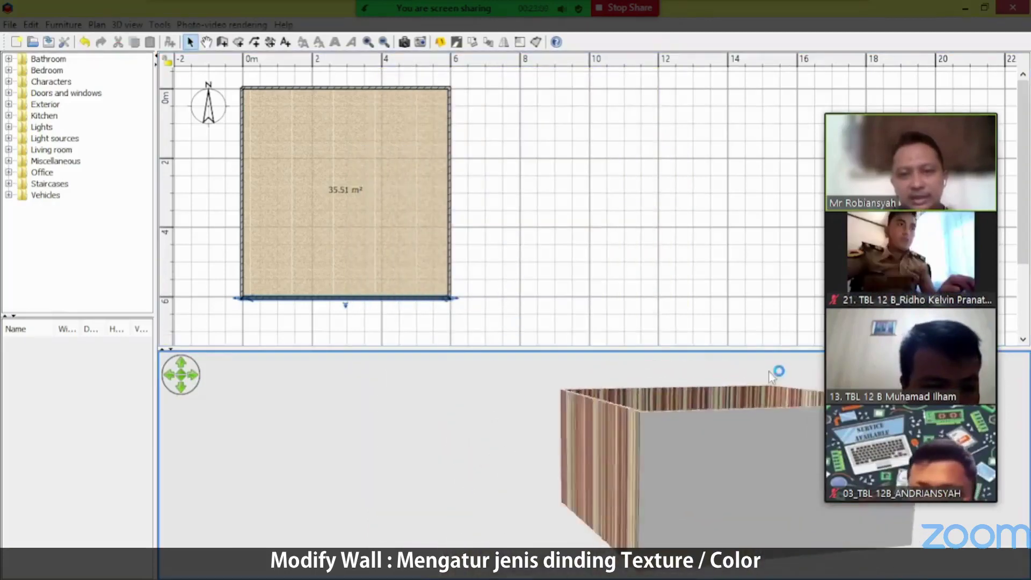
pyautogui.click(398, 299)
pyautogui.doubleClick(399, 299)
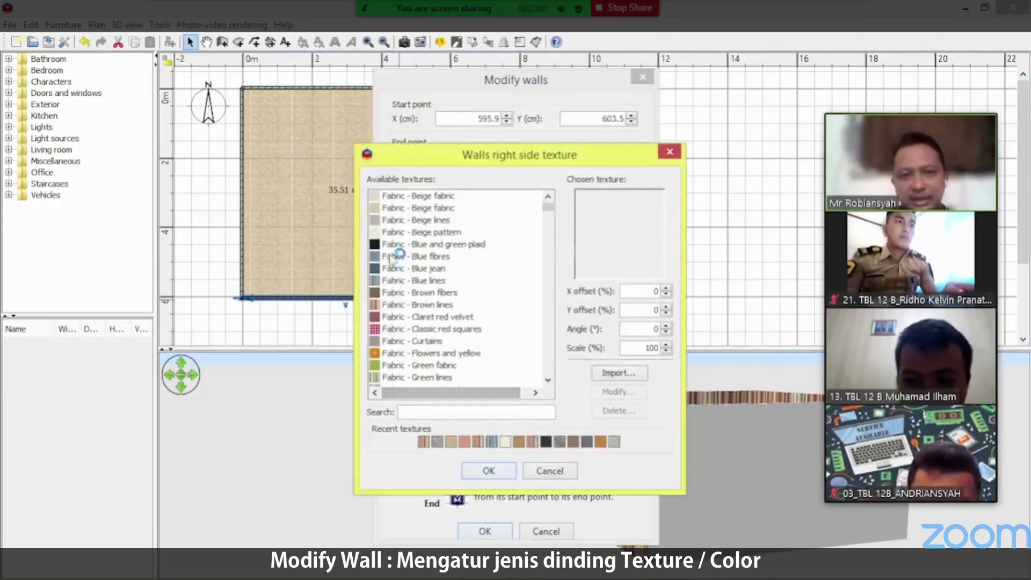
pyautogui.click(391, 304)
pyautogui.click(487, 470)
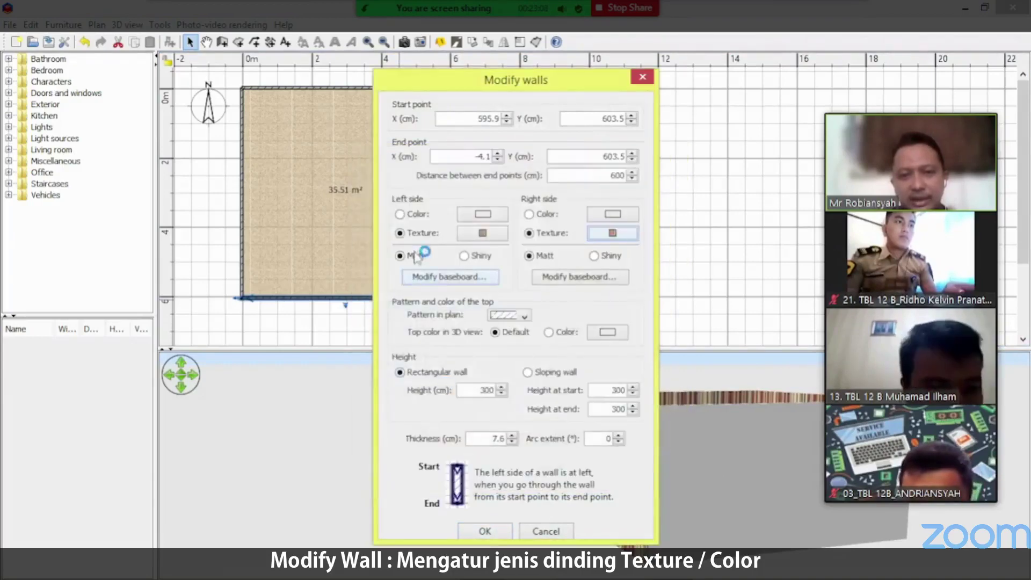
pyautogui.click(472, 232)
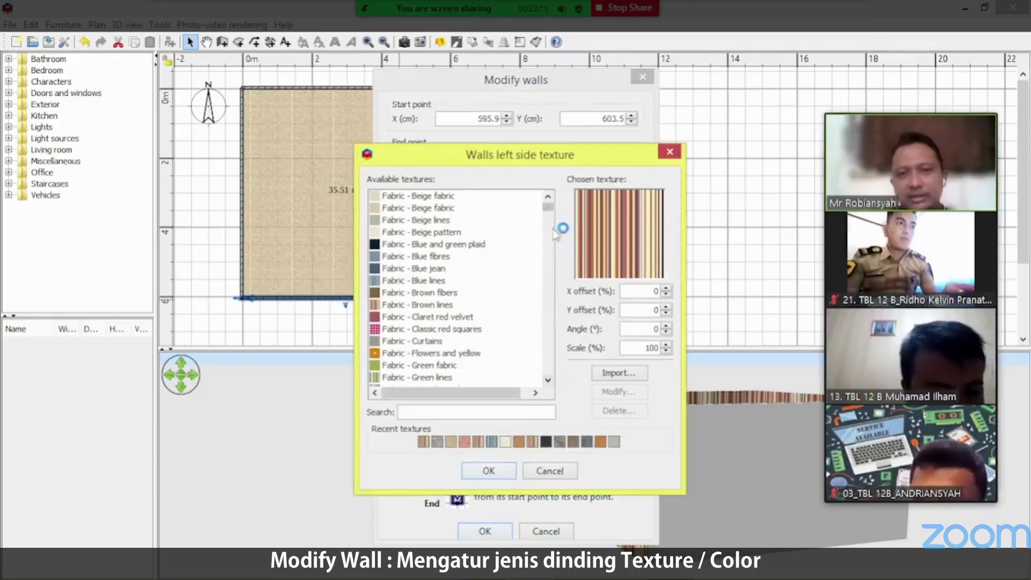
pyautogui.scroll(-8, 500, 333)
pyautogui.click(546, 470)
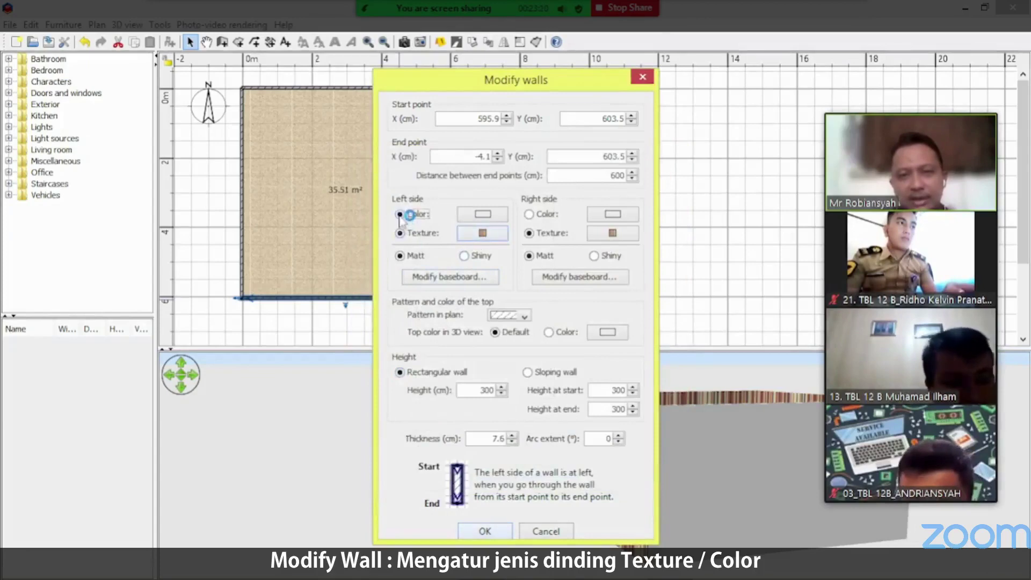
# Set the south wall's left side to the red color #D90032 and apply the wall changes.
pyautogui.click(483, 214)
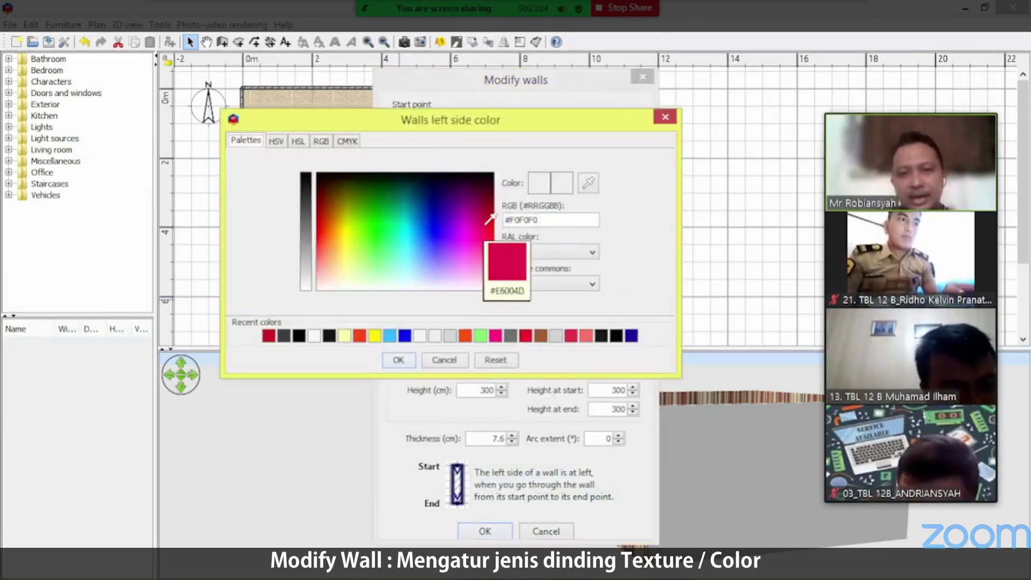
pyautogui.click(493, 214)
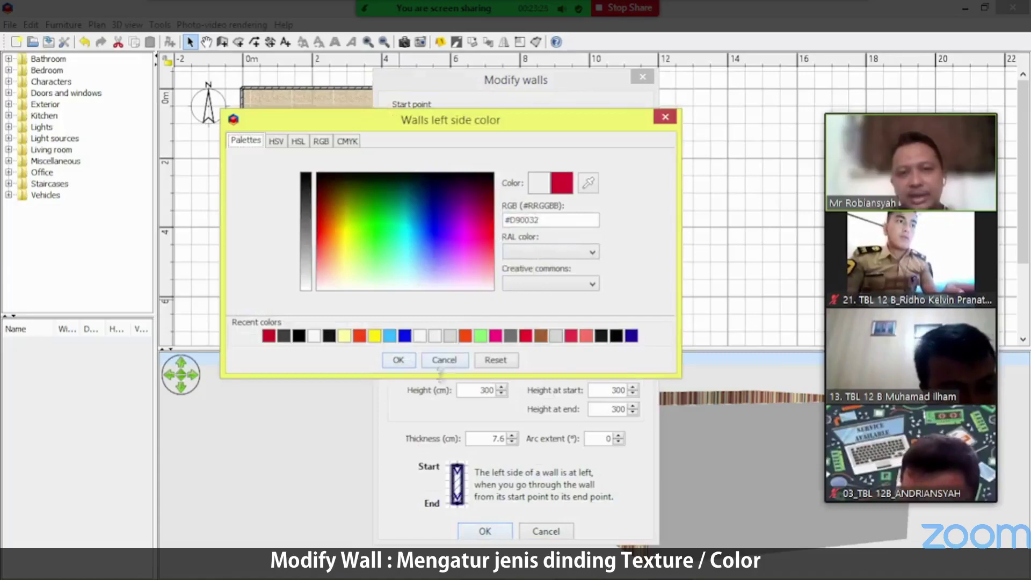
pyautogui.click(397, 359)
pyautogui.click(485, 531)
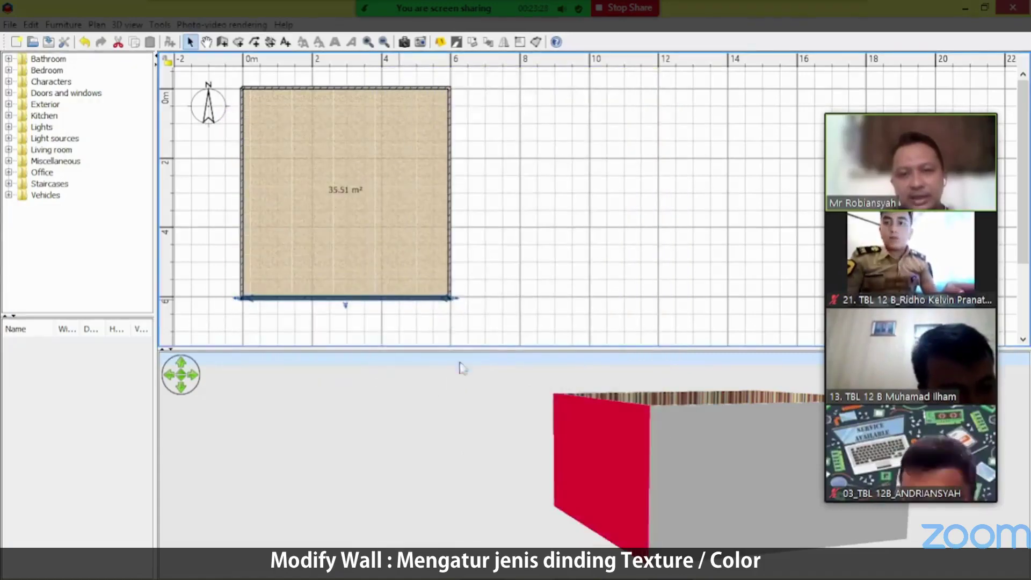
# Add the white 96 cm × 17.5 cm × 210 cm Door from Doors and windows at the east end of the south wall.
pyautogui.moveTo(466, 450); pyautogui.dragTo(709, 460)
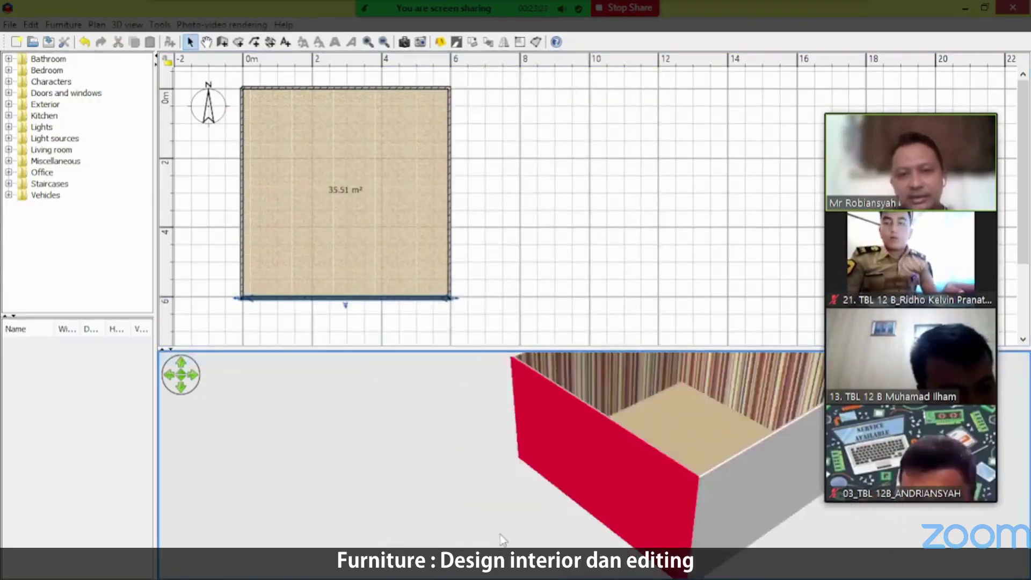
pyautogui.moveTo(527, 530); pyautogui.dragTo(576, 489)
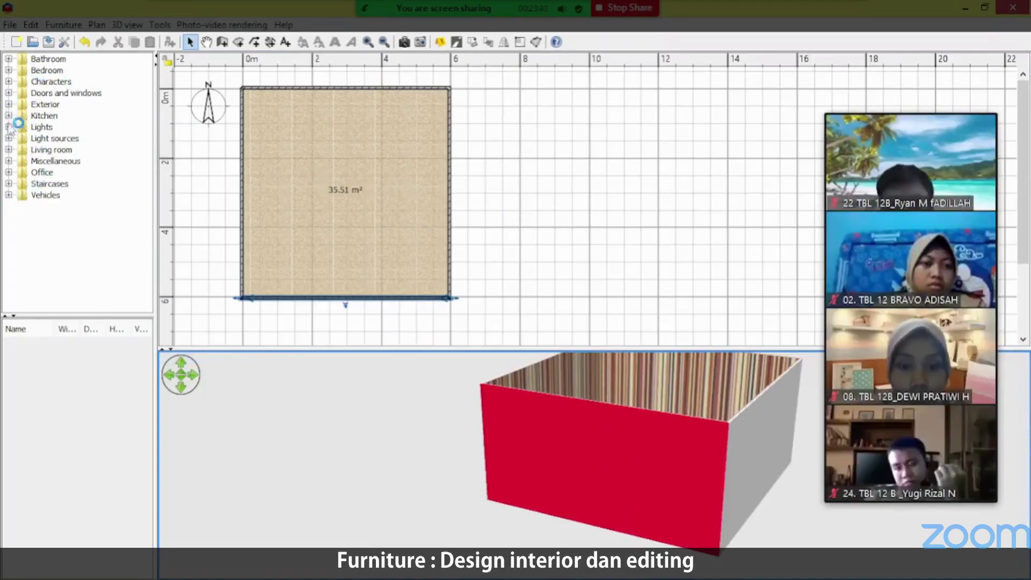
pyautogui.click(8, 92)
pyautogui.moveTo(60, 137)
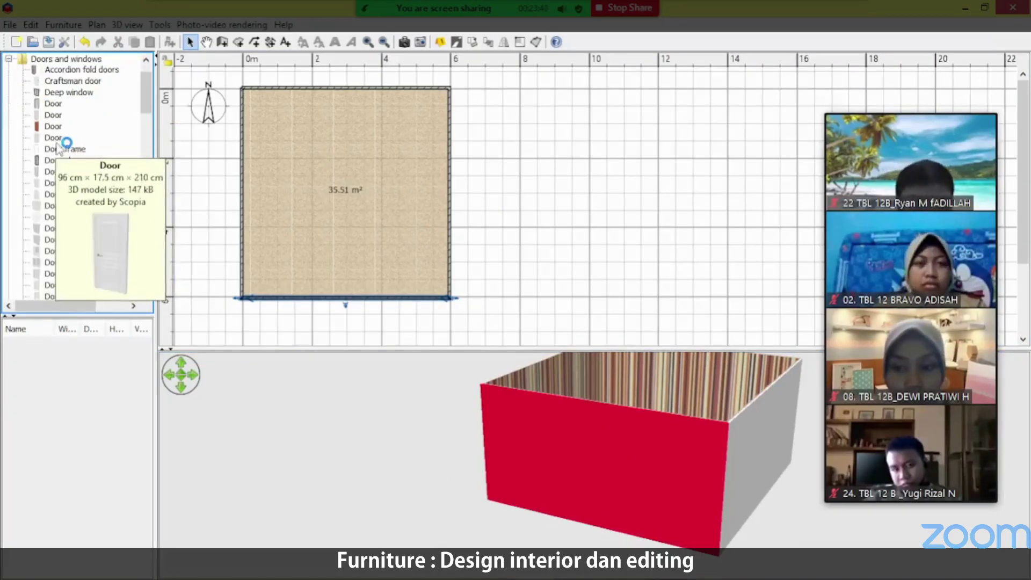
pyautogui.moveTo(58, 139); pyautogui.dragTo(424, 290)
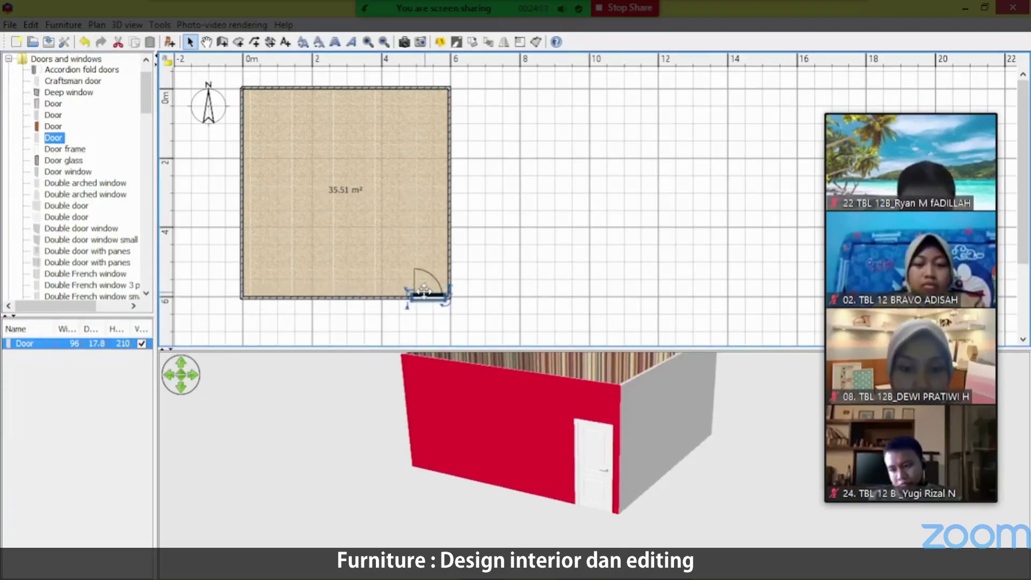
# Try flipping the door vertically and undo the flip.
pyautogui.rightClick(427, 298)
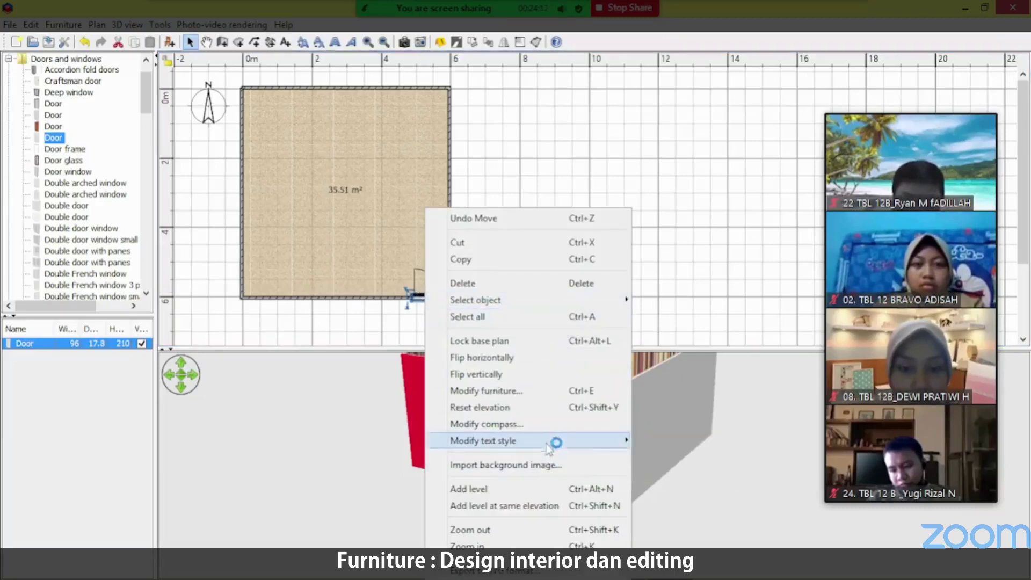
pyautogui.moveTo(552, 443)
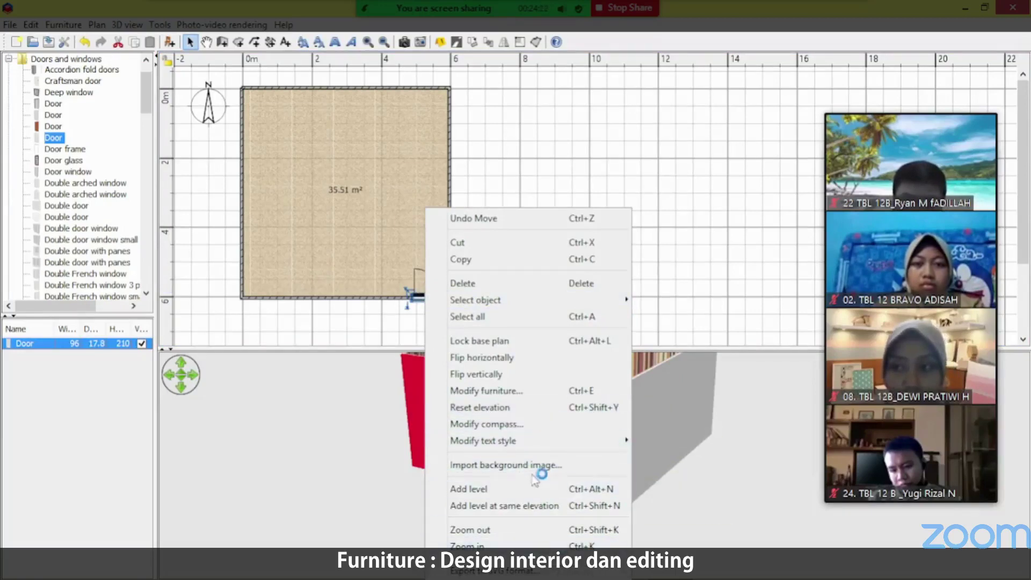
pyautogui.click(525, 374)
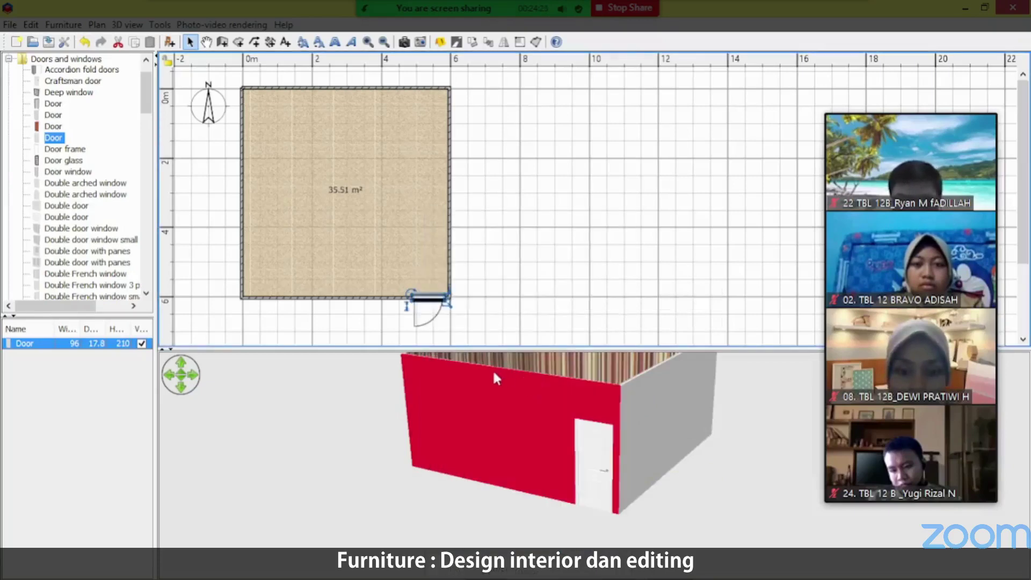
pyautogui.hotkey('ctrl', 'z')
# Flip the door in the south wall horizontally.
pyautogui.rightClick(424, 296)
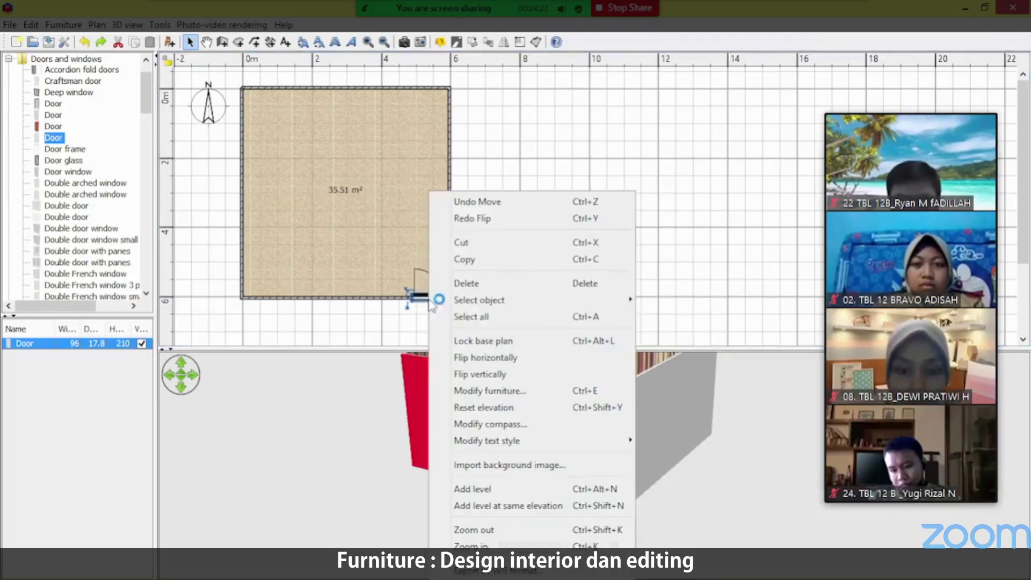
pyautogui.click(531, 360)
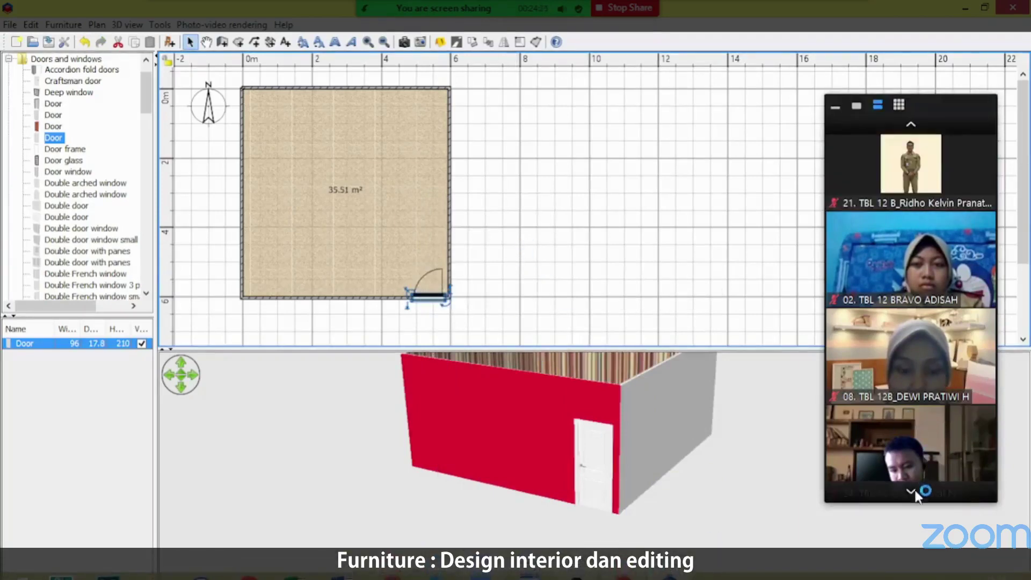
pyautogui.click(912, 493)
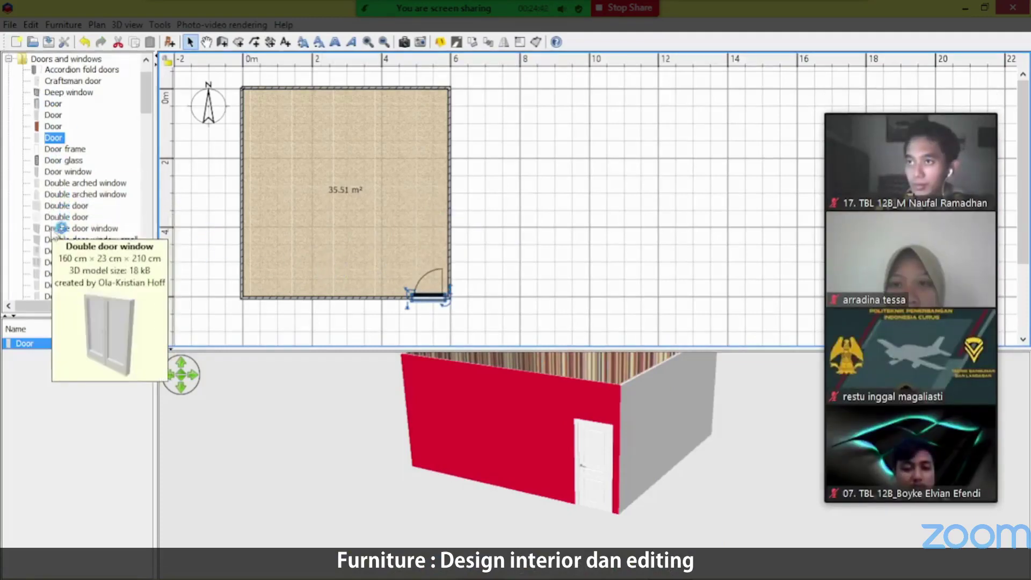
# Place a Double door window in the south wall, west of the door, and check it from outside in 3D.
pyautogui.moveTo(59, 231); pyautogui.dragTo(330, 300)
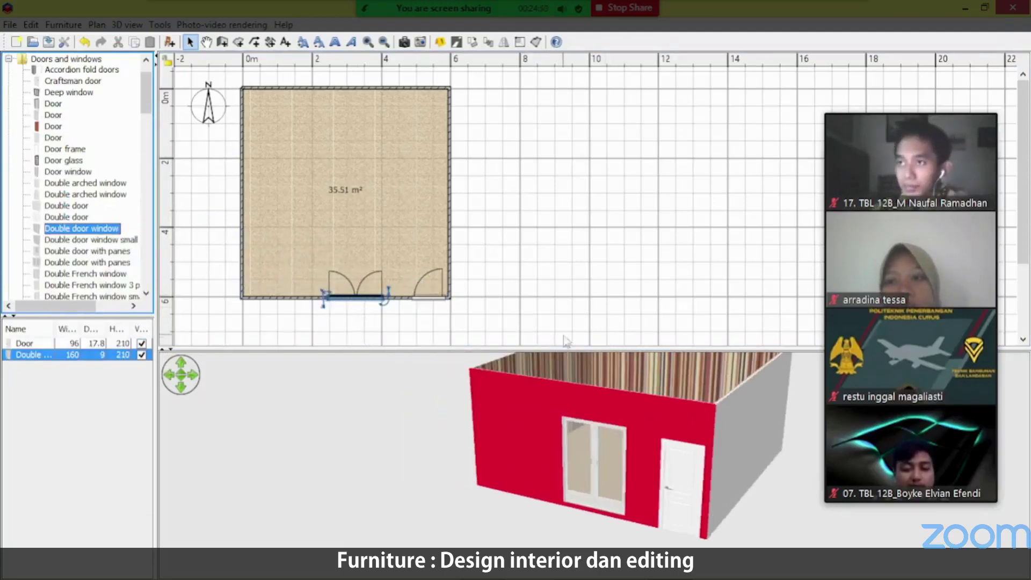
pyautogui.moveTo(573, 350); pyautogui.dragTo(542, 189)
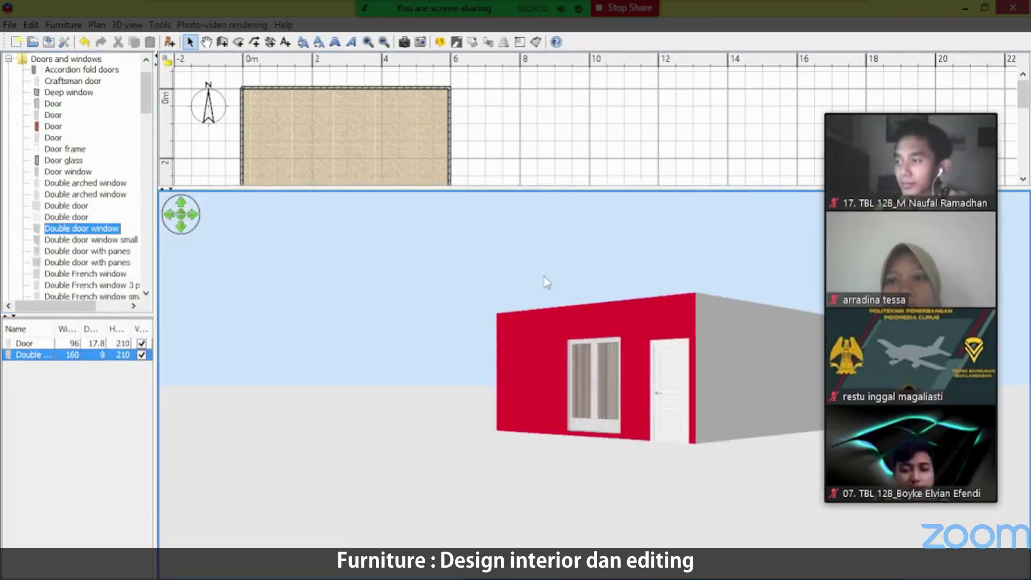
pyautogui.moveTo(544, 277); pyautogui.dragTo(430, 432)
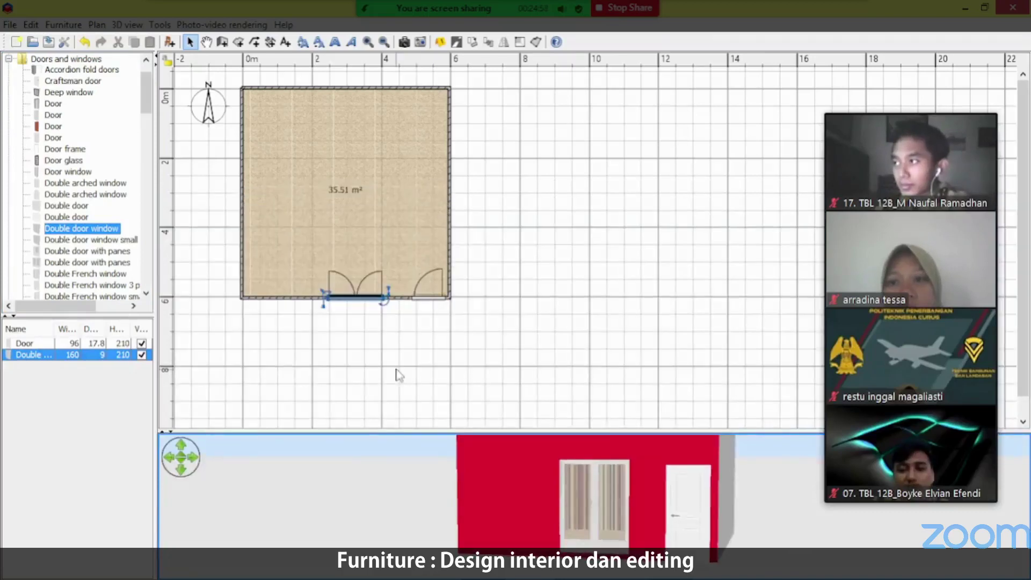
# Select the double door window in the south wall of the plan.
pyautogui.click(396, 369)
pyautogui.keyDown('ctrl'); pyautogui.scroll(8, 378, 317); pyautogui.keyUp('ctrl')
pyautogui.keyDown('ctrl'); pyautogui.scroll(3, 378, 317); pyautogui.keyUp('ctrl')
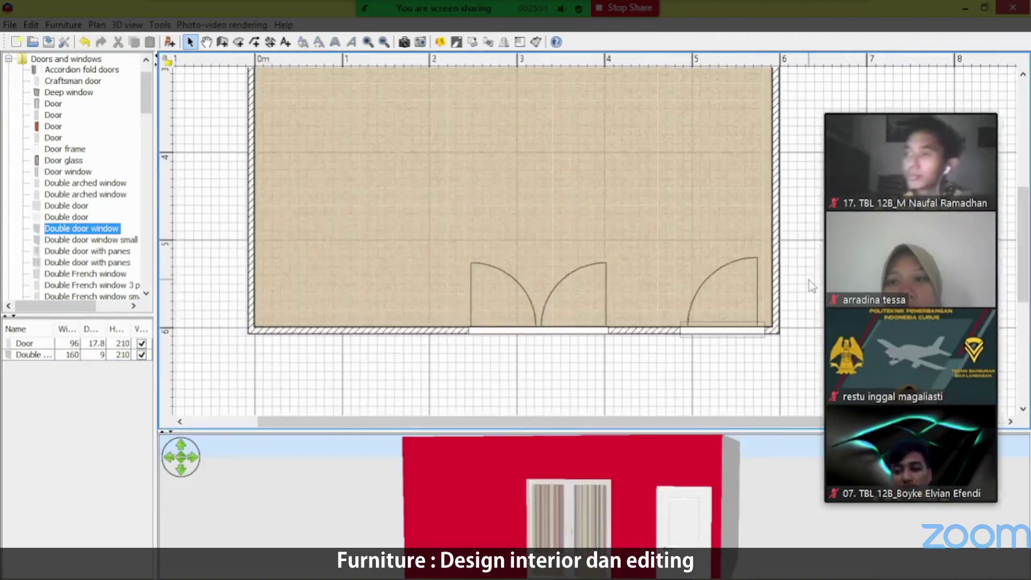
pyautogui.keyDown('ctrl'); pyautogui.scroll(3, 403, 360); pyautogui.keyUp('ctrl')
pyautogui.click(400, 350)
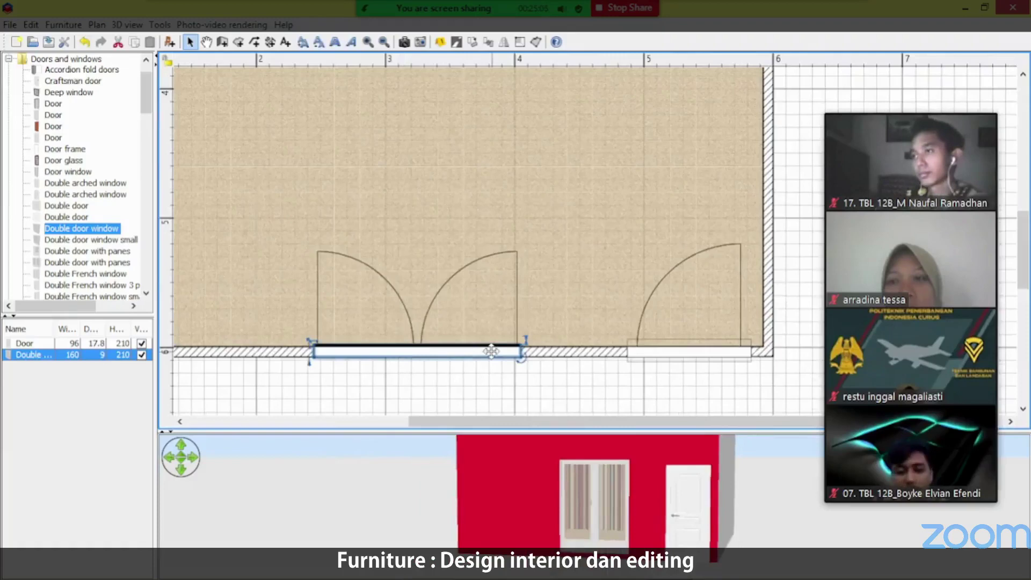
pyautogui.click(911, 491)
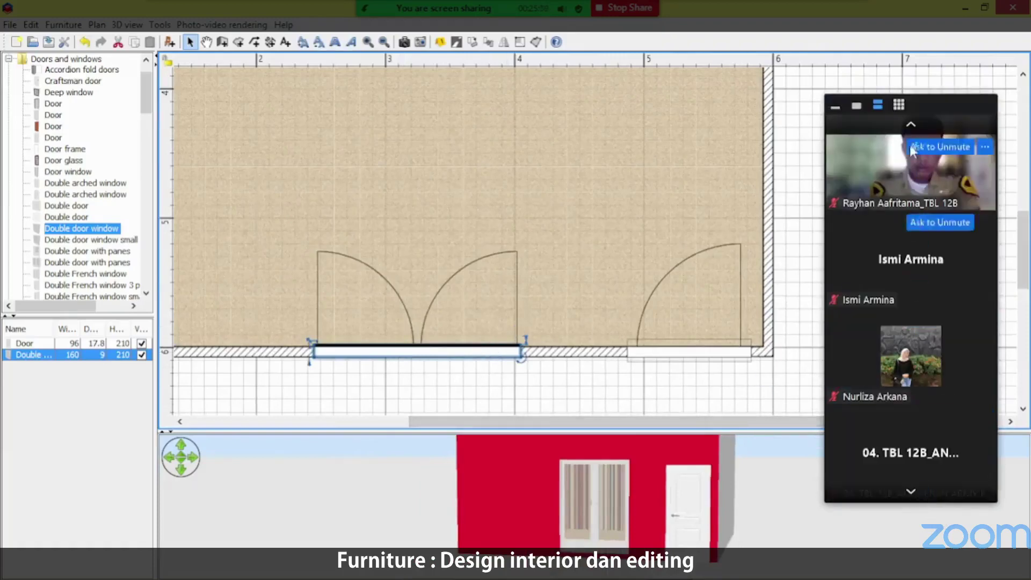
pyautogui.click(912, 127)
pyautogui.click(912, 126)
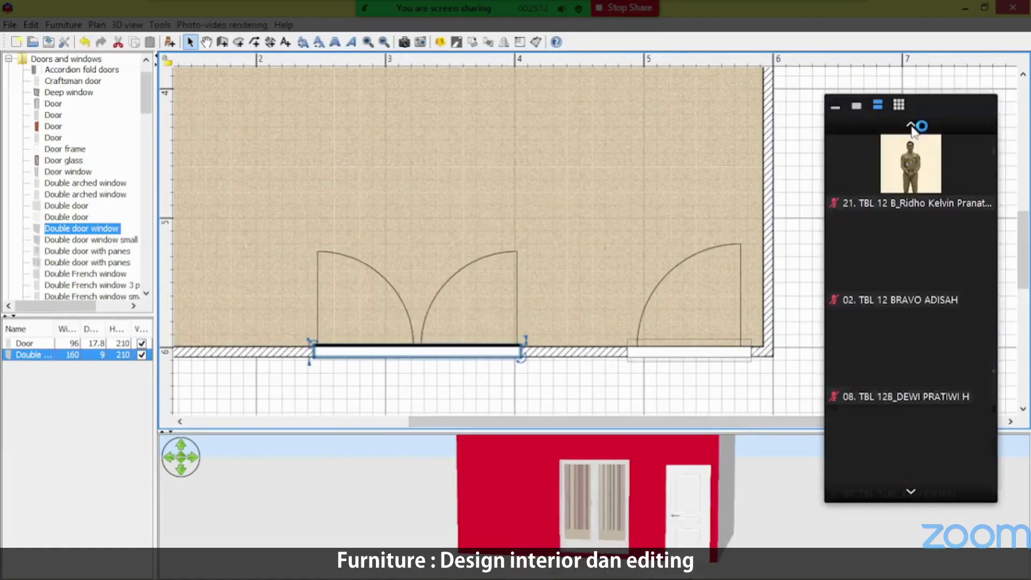
pyautogui.click(911, 126)
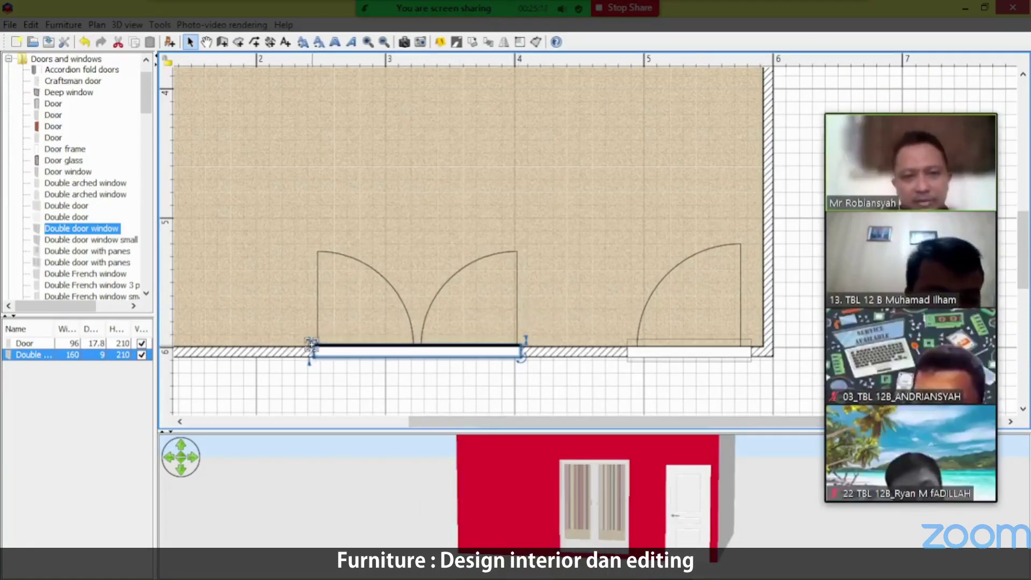
# Narrow the double door window to 110 cm by pulling in its west end, and deselect it.
pyautogui.moveTo(321, 344); pyautogui.dragTo(377, 348)
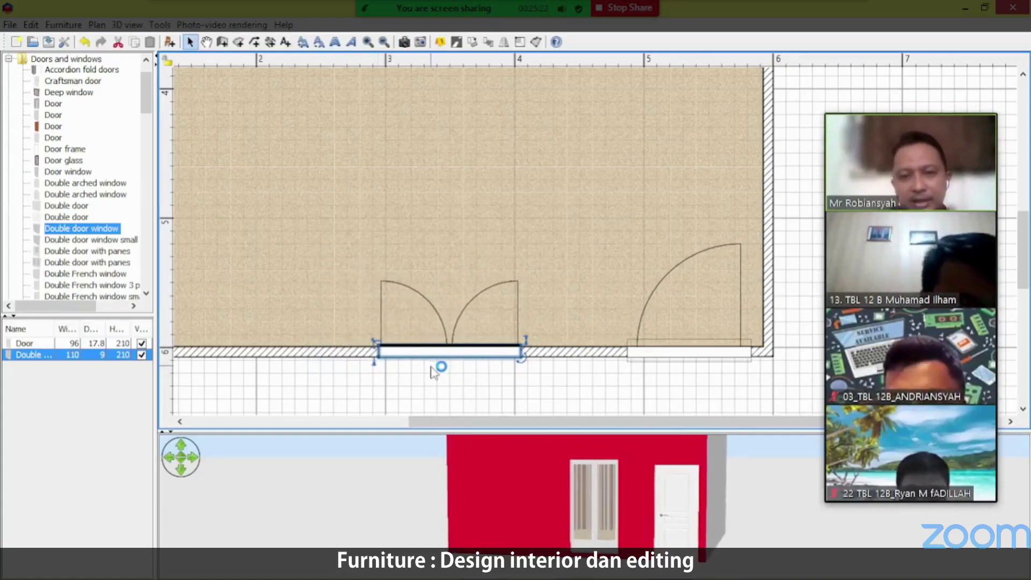
pyautogui.click(376, 367)
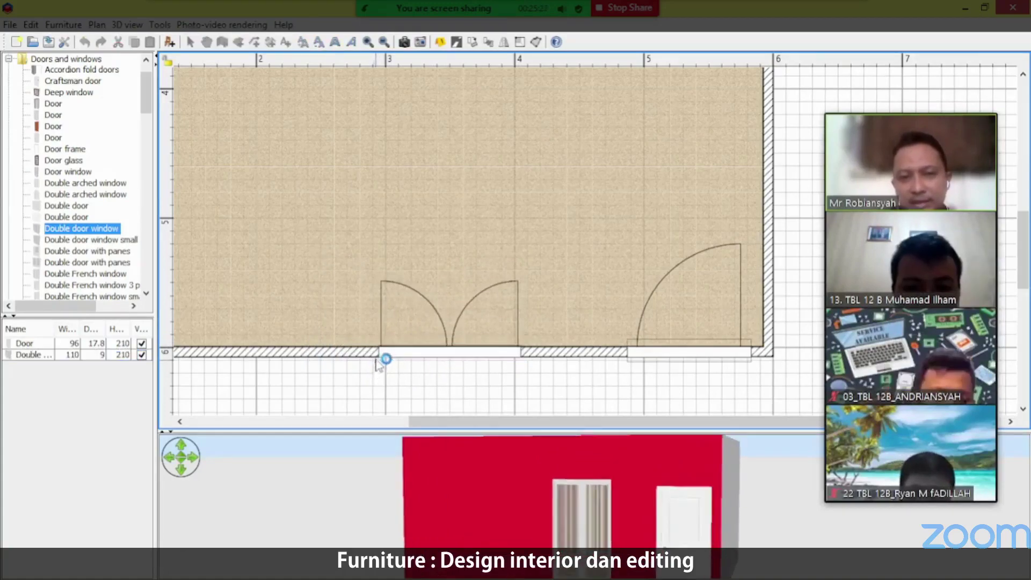
pyautogui.click(379, 343)
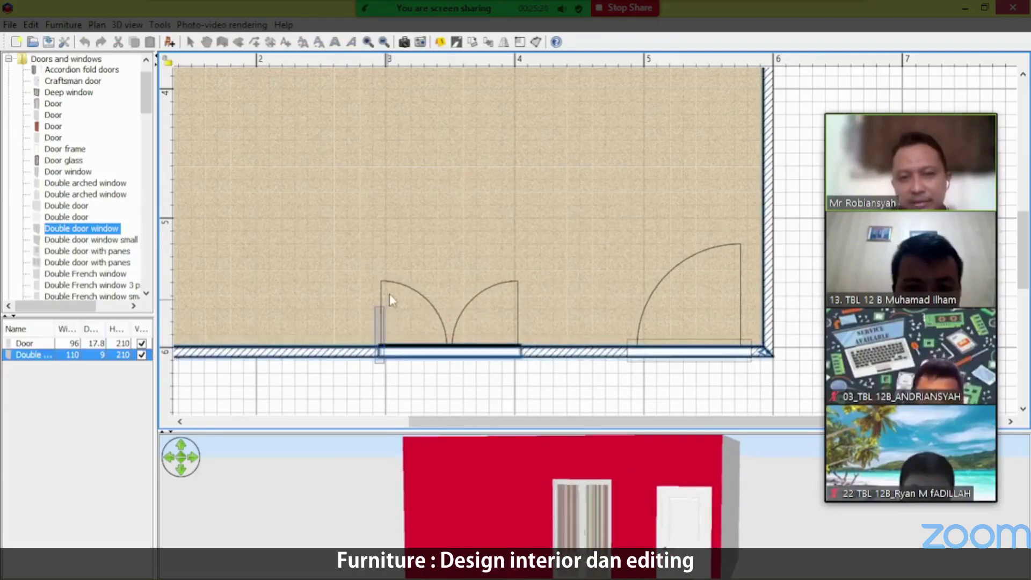
pyautogui.click(396, 381)
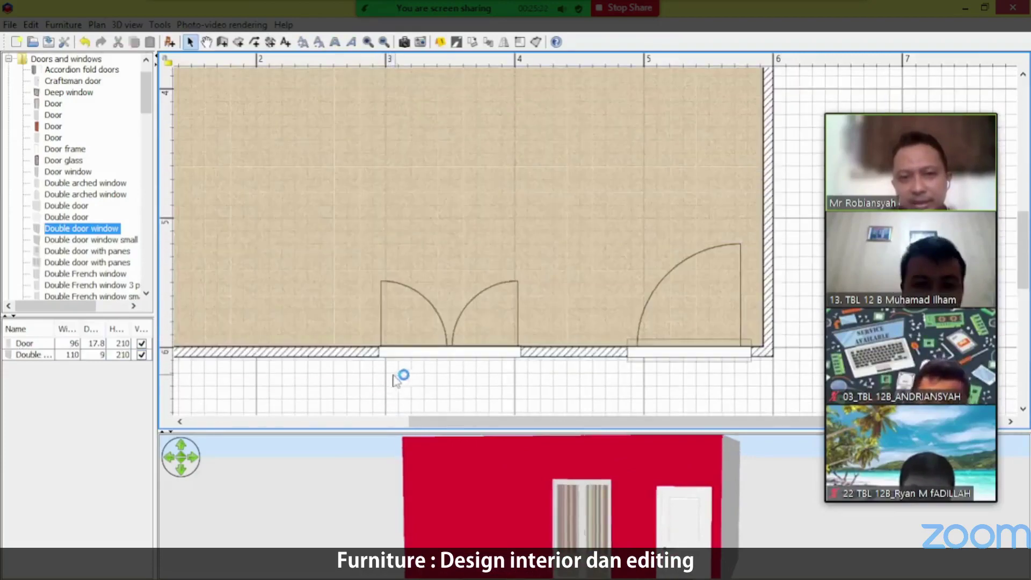
# Raise the double door window's elevation above the floor and widen it to 111 cm at its west end.
pyautogui.click(382, 353)
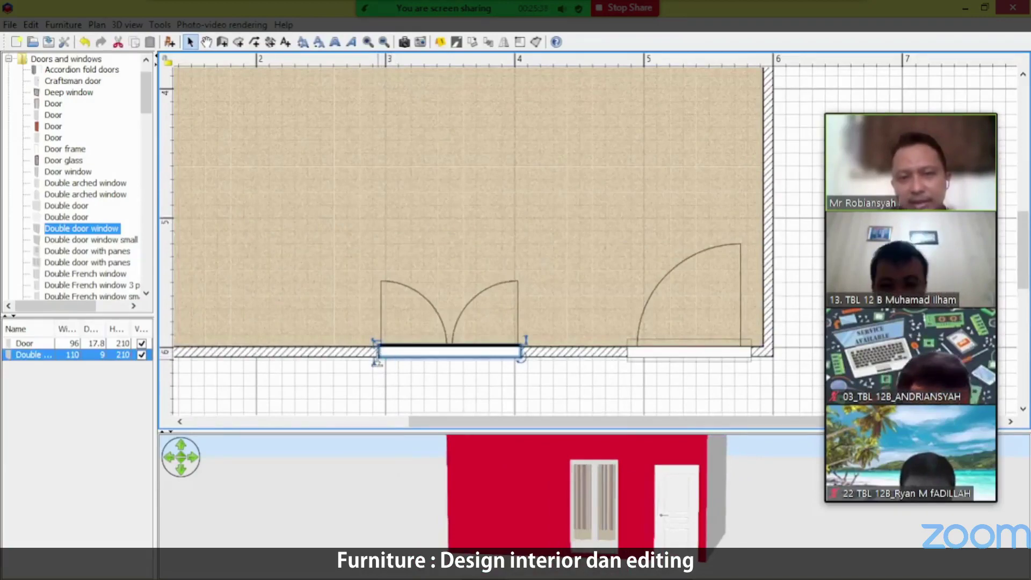
pyautogui.moveTo(375, 364); pyautogui.dragTo(384, 302)
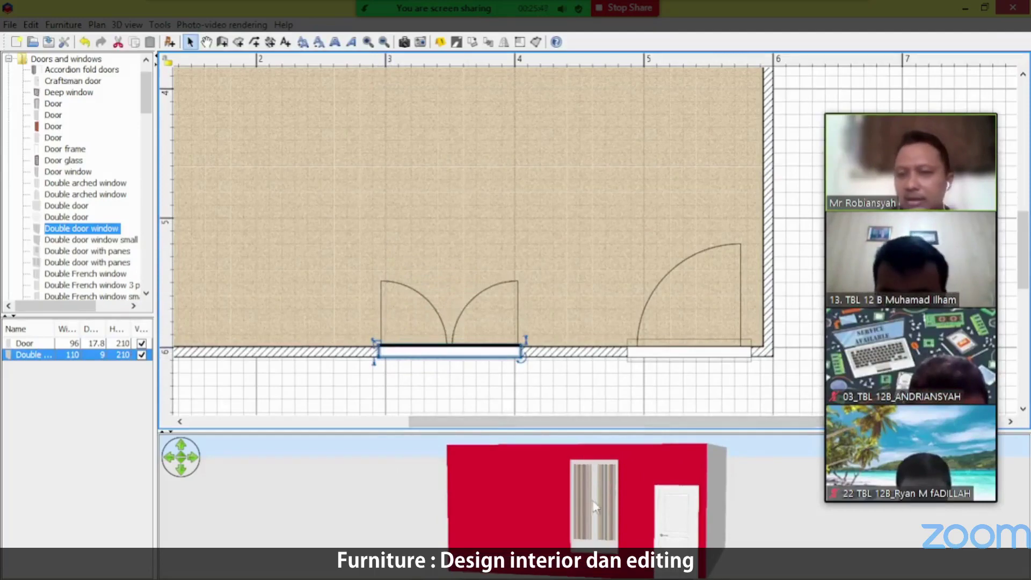
pyautogui.moveTo(379, 349)
pyautogui.mouseDown()
pyautogui.moveTo(393, 352)
pyautogui.moveTo(376, 345)
pyautogui.mouseUp()
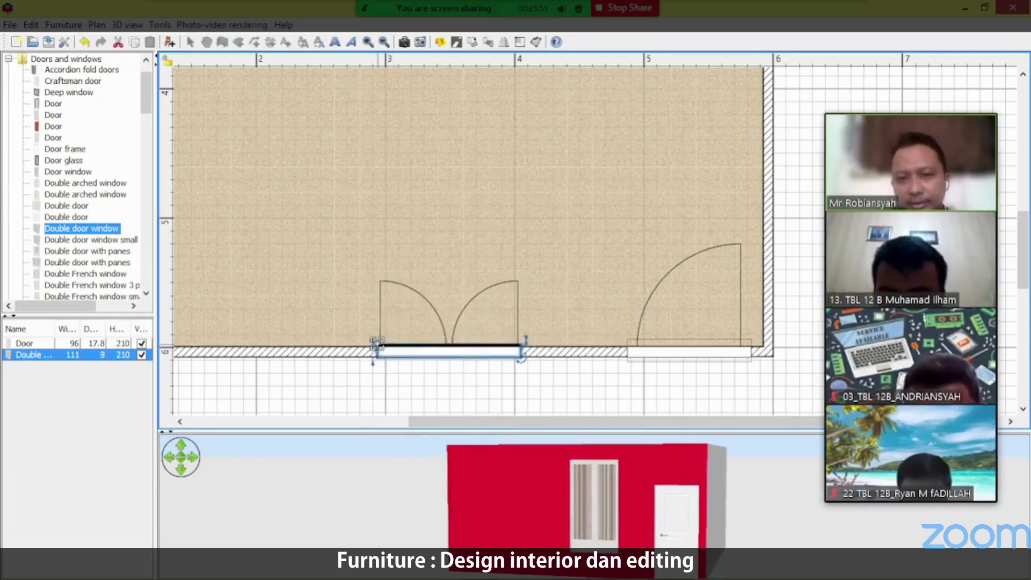
# Reduce the double door window's height to 115 cm and move it east along the south wall, closer to the door.
pyautogui.click(519, 348)
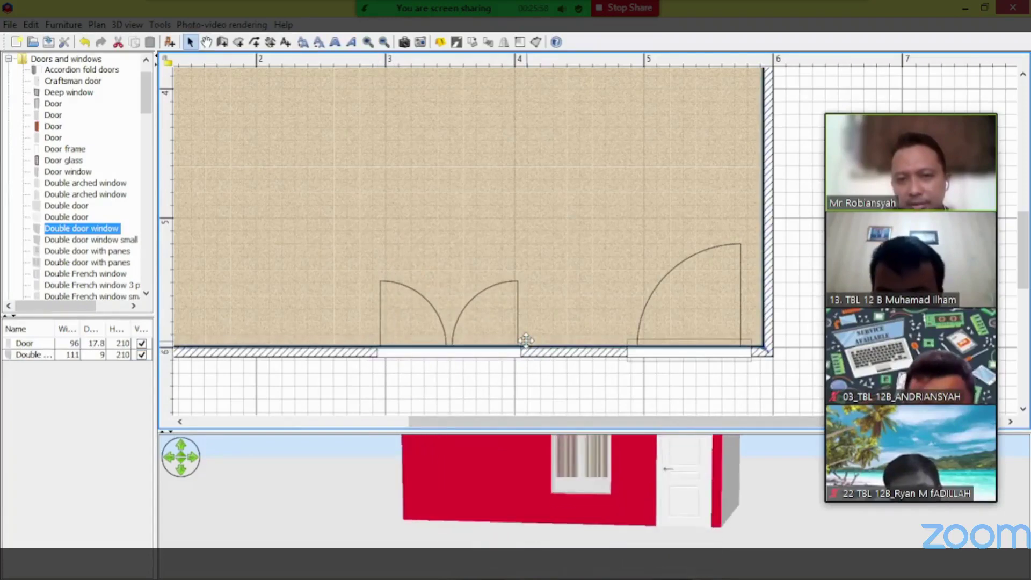
pyautogui.click(518, 352)
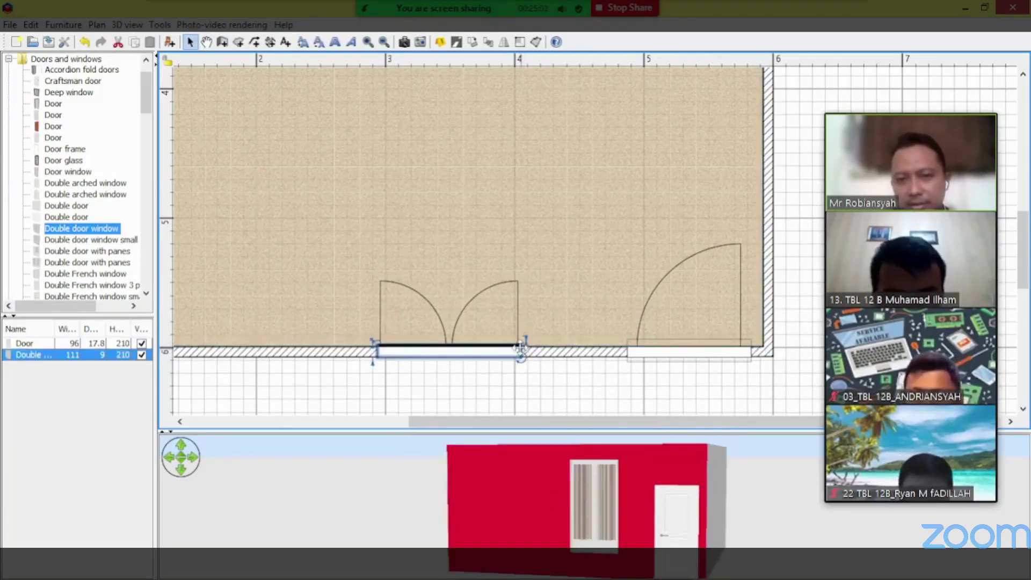
pyautogui.moveTo(519, 350); pyautogui.dragTo(524, 398)
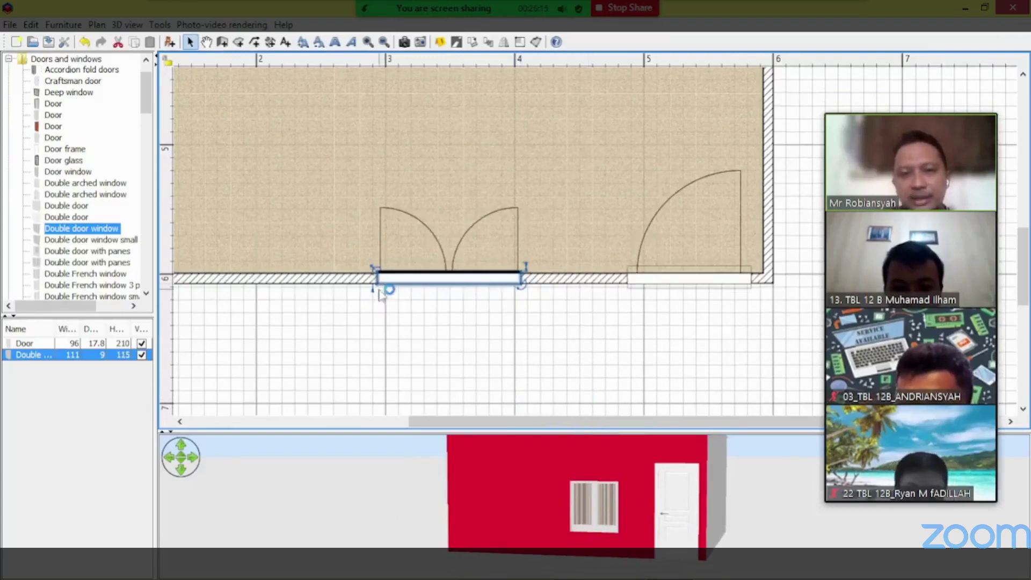
pyautogui.moveTo(375, 289); pyautogui.dragTo(506, 267)
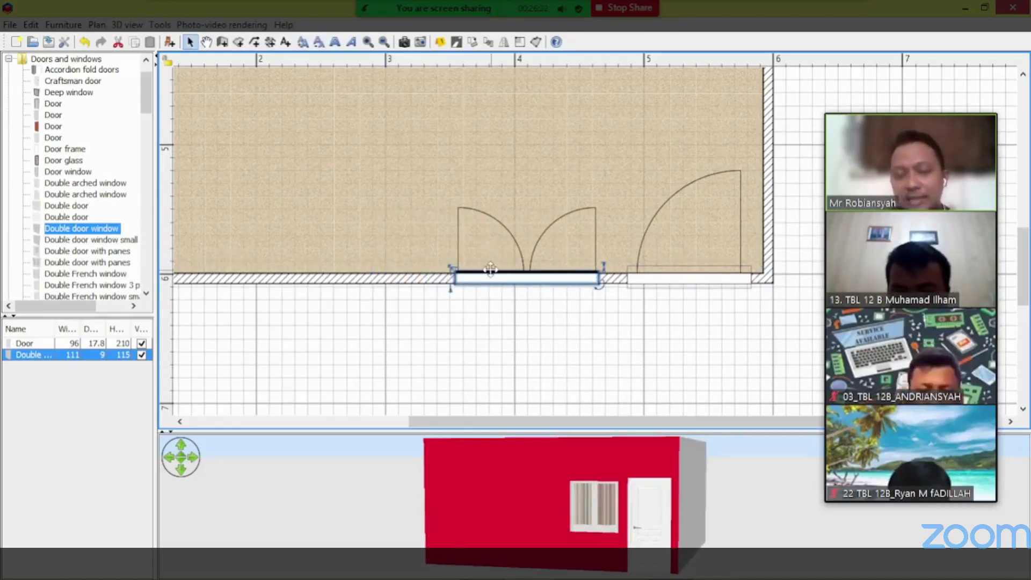
# Duplicate the double door window and set the copy into the south wall just west of the original.
pyautogui.hotkey('ctrl', 'c')
pyautogui.hotkey('ctrl', 'v')
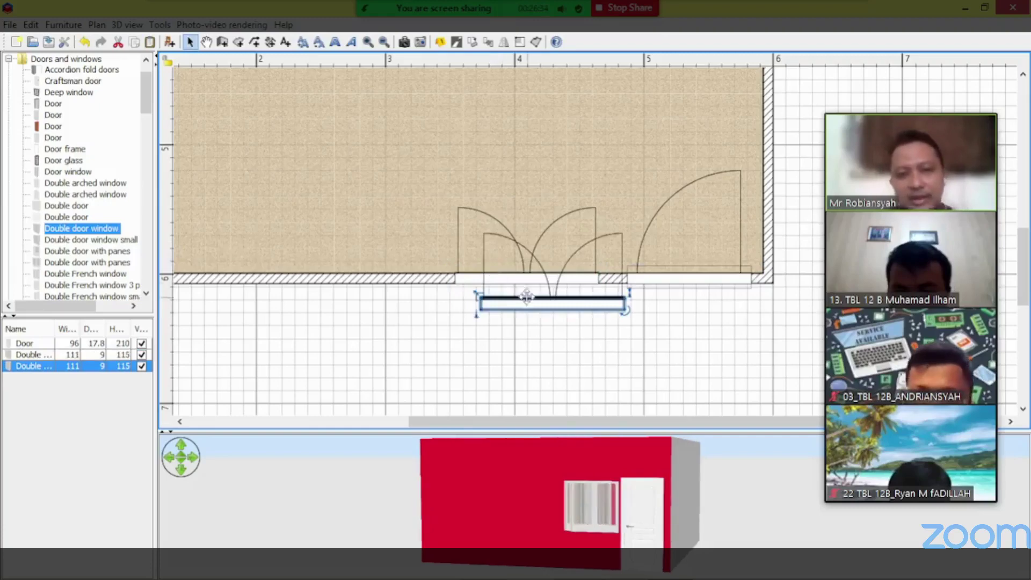
pyautogui.moveTo(473, 304); pyautogui.dragTo(348, 253)
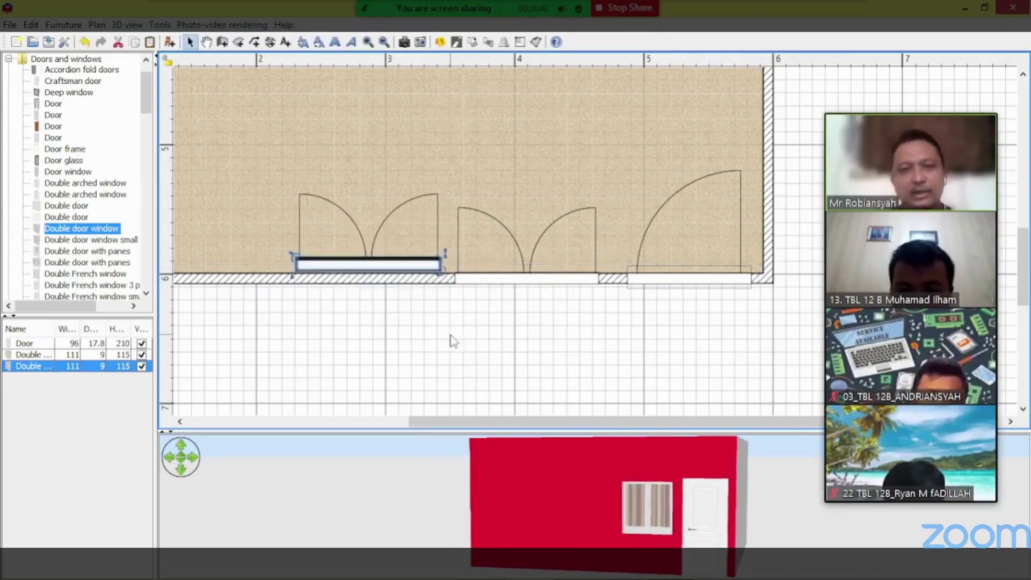
pyautogui.click(453, 341)
pyautogui.moveTo(409, 269); pyautogui.dragTo(406, 277)
pyautogui.click(413, 354)
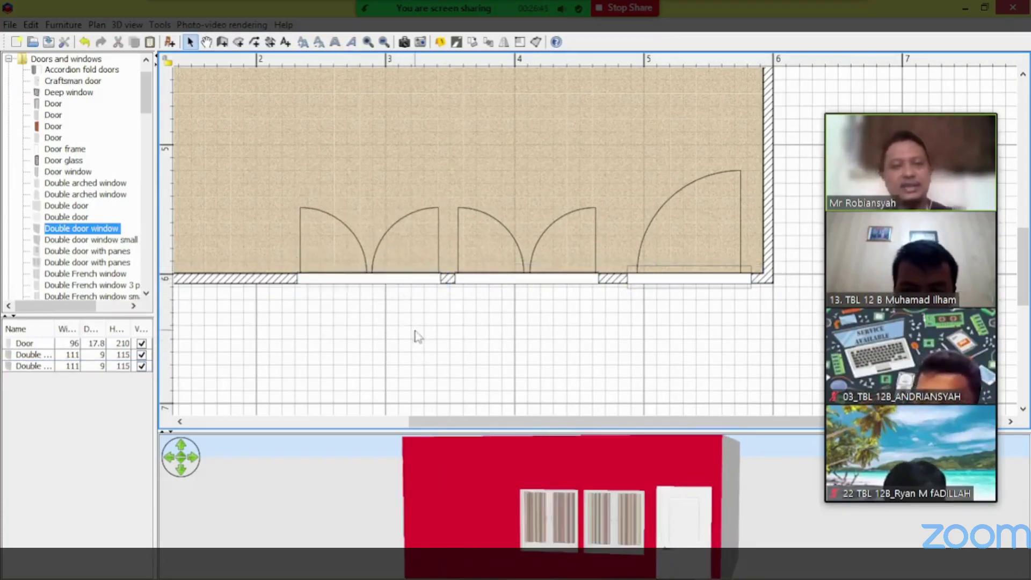
# Add the red Armchair from the Living room category near the north wall and view it inside the room in 3D.
pyautogui.scroll(-2, 421, 333)
pyautogui.scroll(-3, 419, 335)
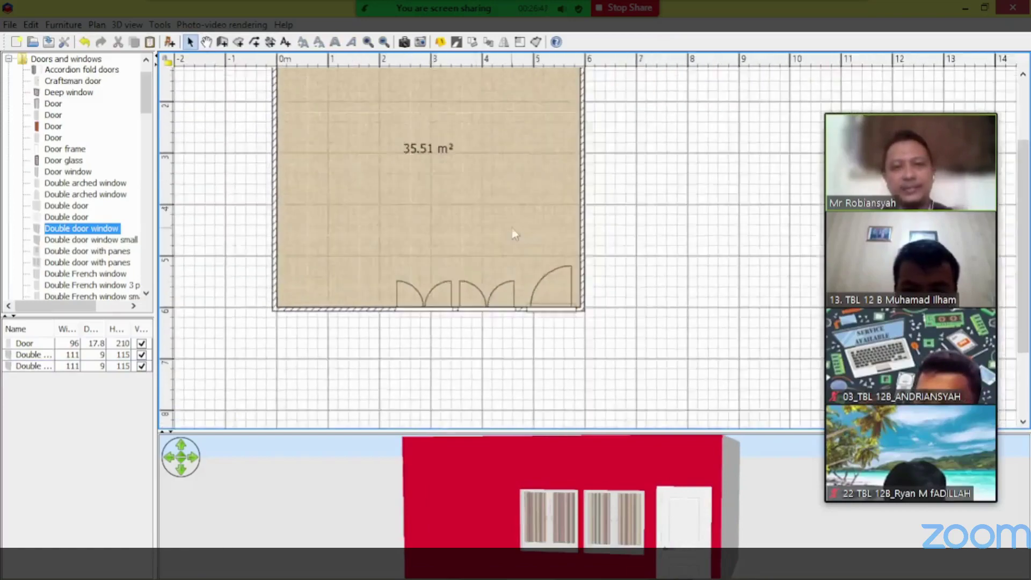
pyautogui.scroll(-1, 511, 230)
pyautogui.scroll(3, 599, 213)
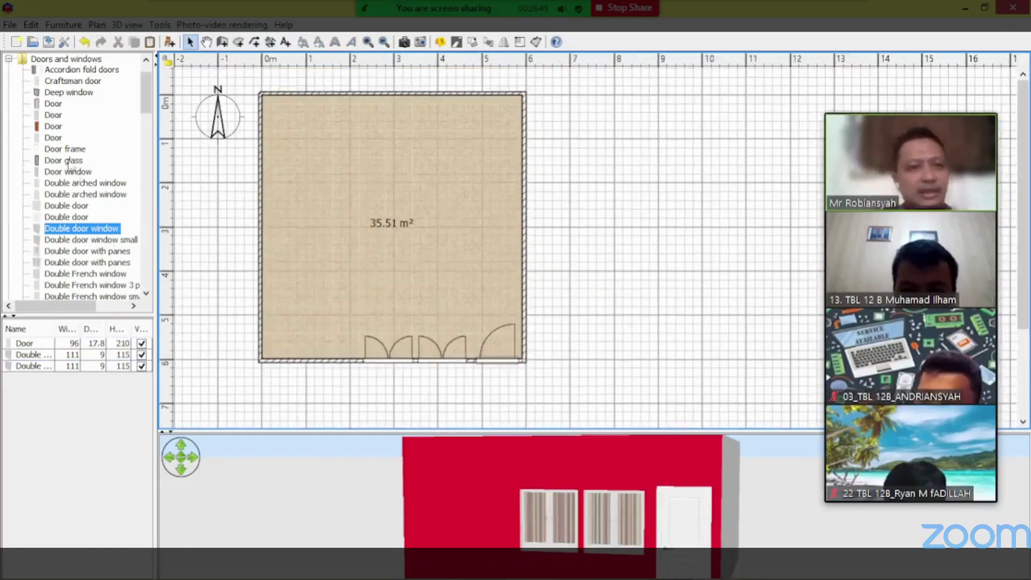
pyautogui.click(8, 60)
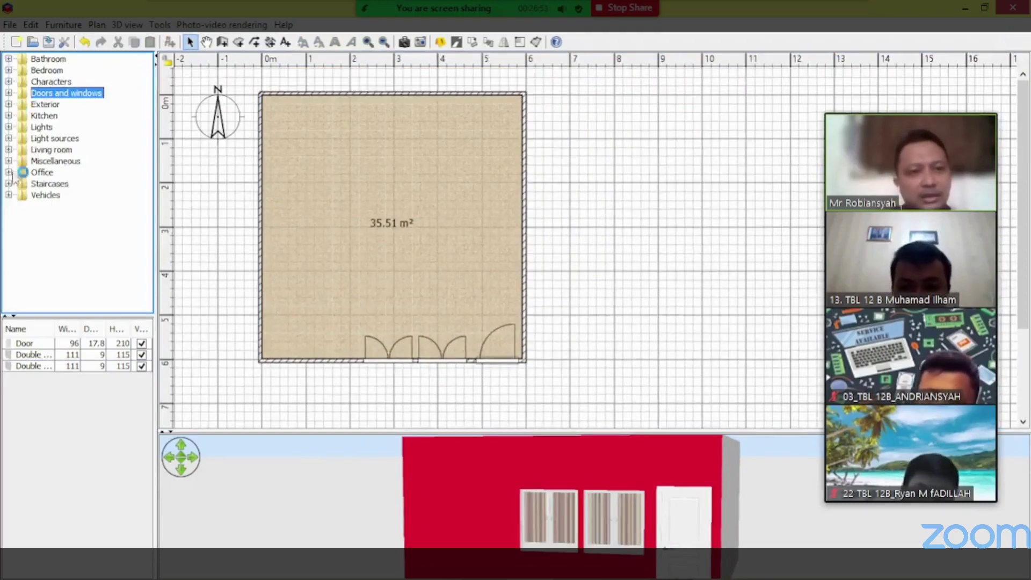
pyautogui.click(9, 150)
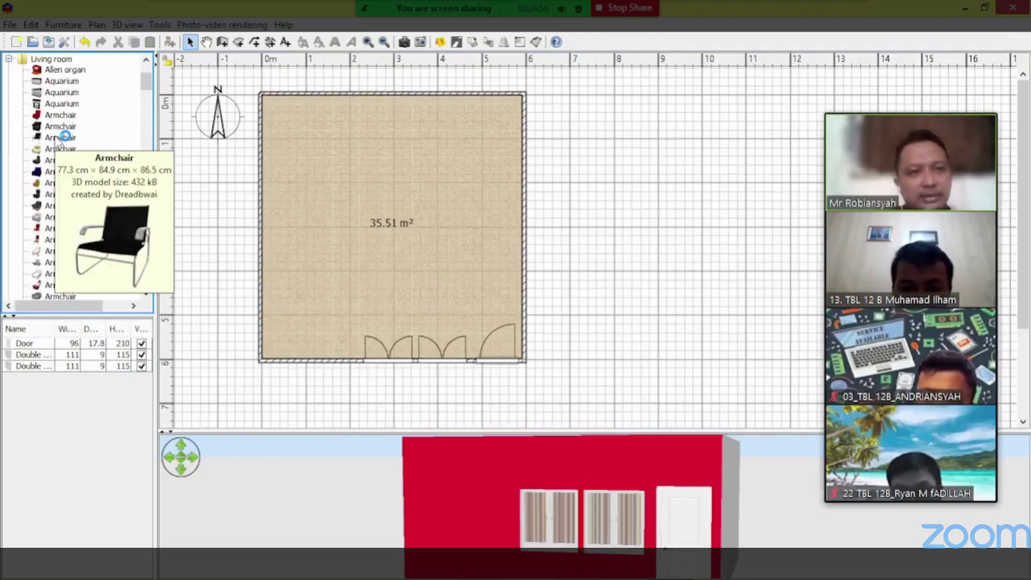
pyautogui.moveTo(62, 115); pyautogui.dragTo(316, 107)
pyautogui.moveTo(593, 483); pyautogui.dragTo(500, 576)
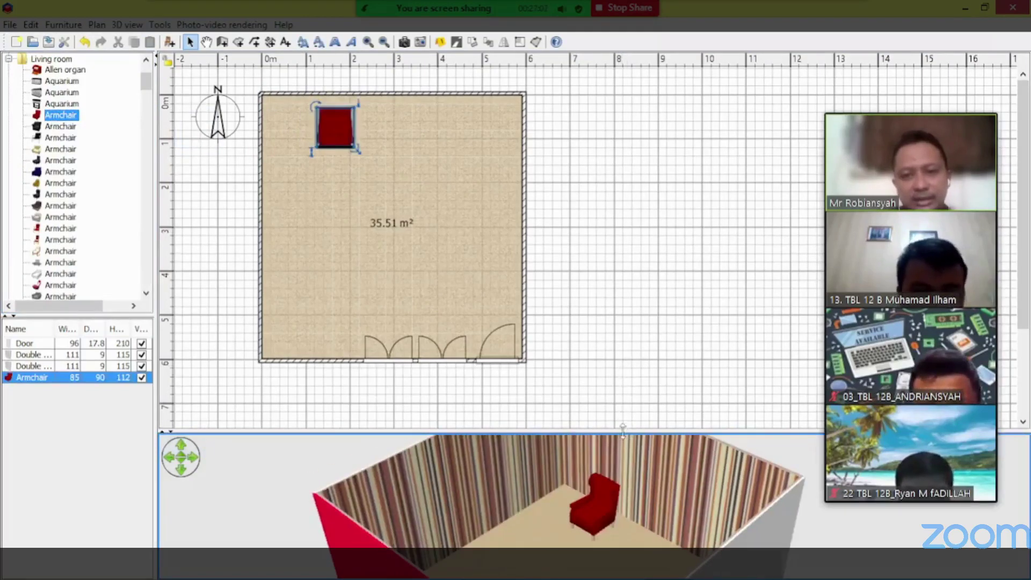
# Enlarge the 3D view, move the armchair against the north wall and place a copy of it to the east.
pyautogui.moveTo(622, 431); pyautogui.dragTo(622, 386)
pyautogui.moveTo(338, 128)
pyautogui.mouseDown()
pyautogui.moveTo(324, 130)
pyautogui.moveTo(368, 121)
pyautogui.moveTo(330, 117)
pyautogui.mouseUp()
pyautogui.hotkey('ctrl', 'v')
pyautogui.click(328, 127)
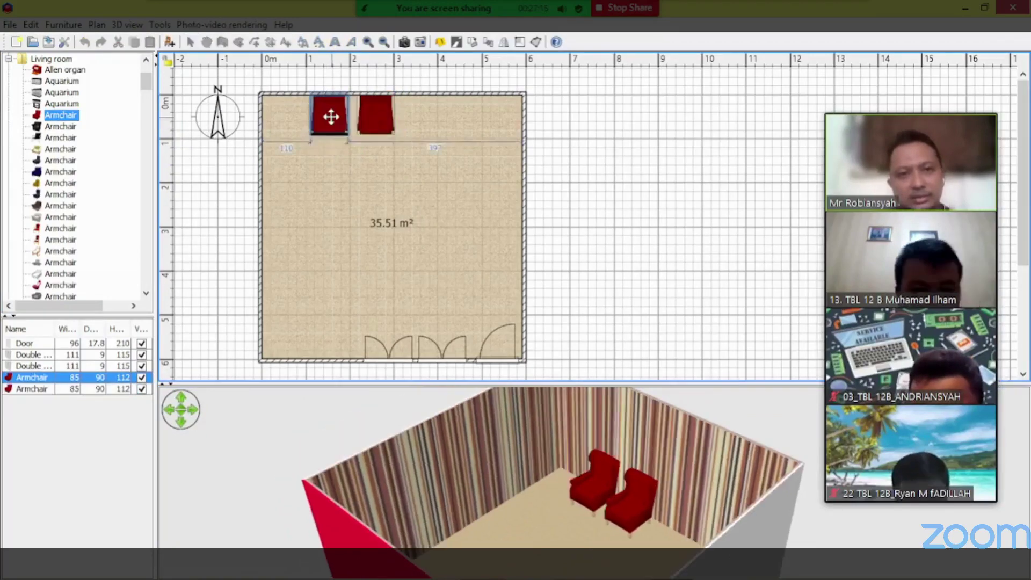
# Browse the Lights and Miscellaneous categories of the furniture catalog.
pyautogui.click(9, 59)
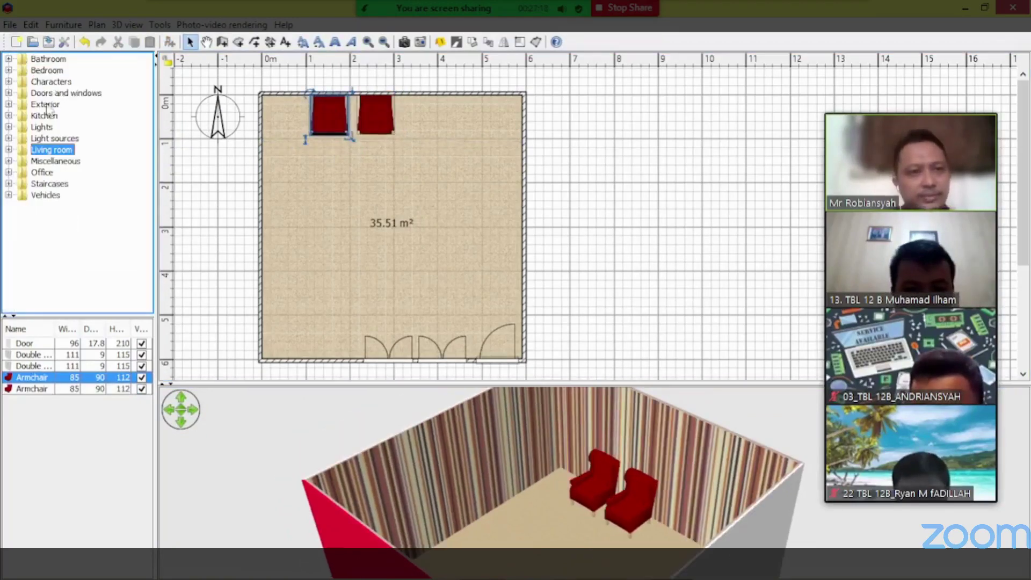
pyautogui.click(8, 126)
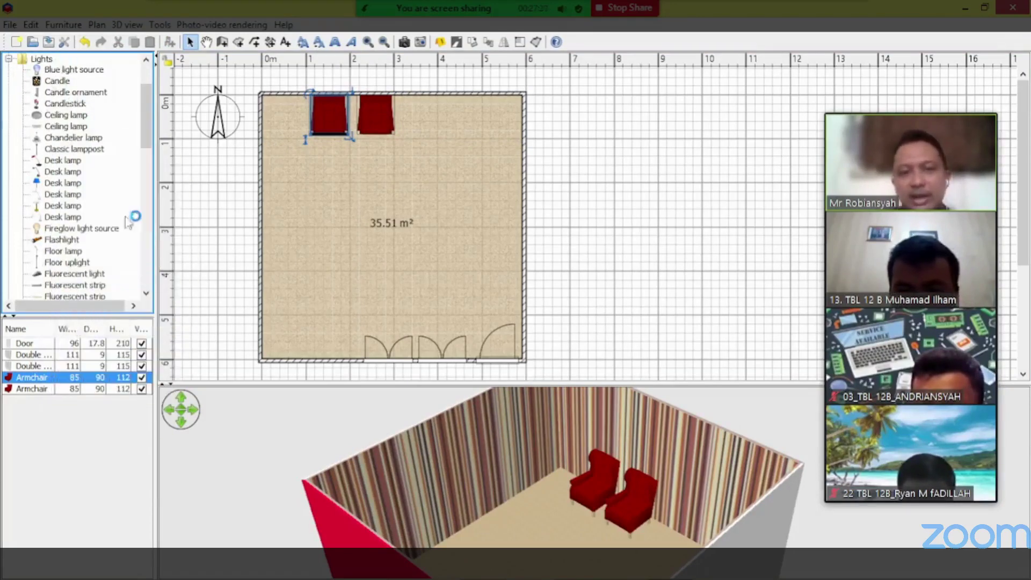
pyautogui.scroll(-6, 104, 206)
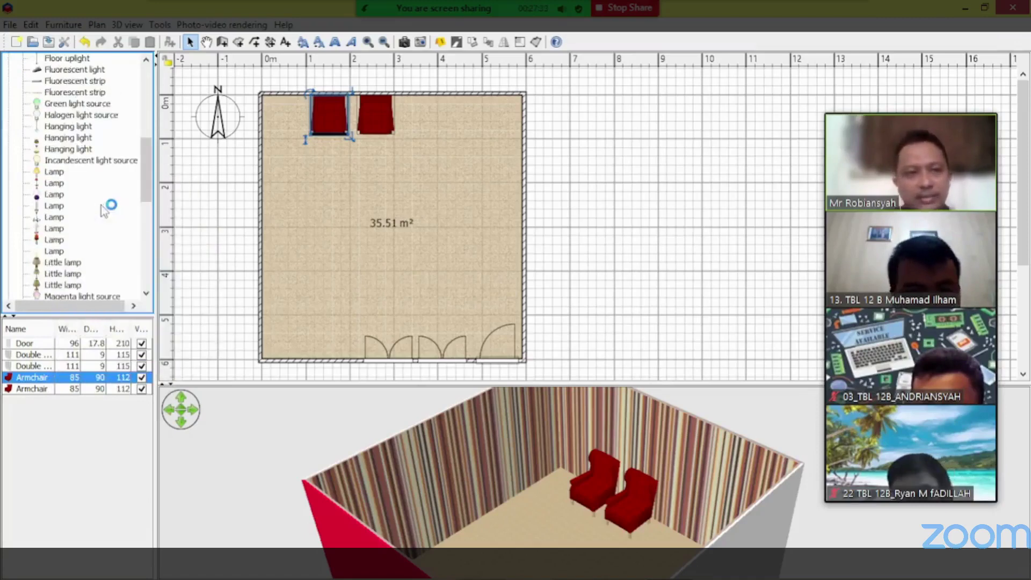
pyautogui.scroll(-7, 81, 203)
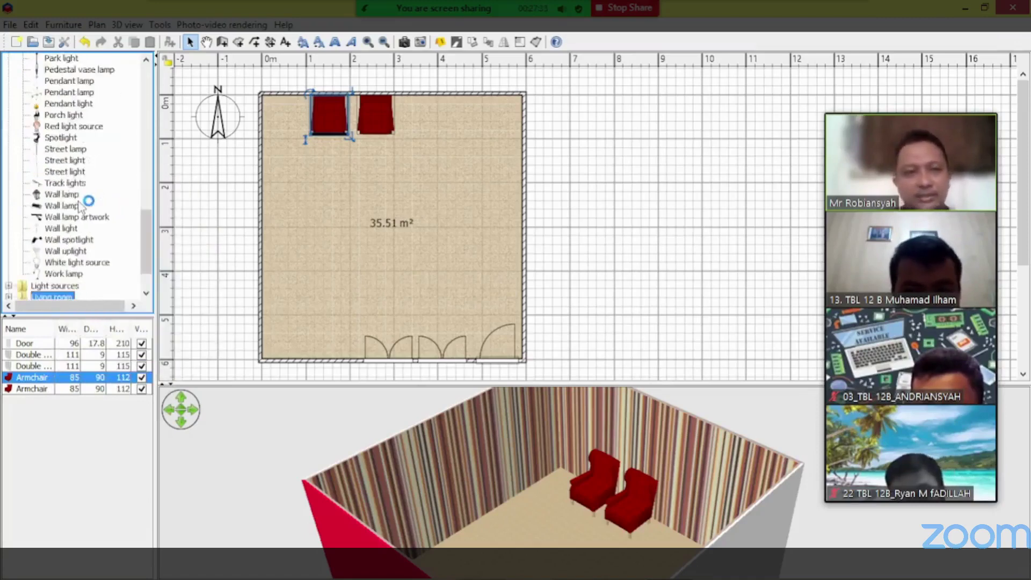
pyautogui.scroll(9, 84, 198)
pyautogui.scroll(6, 81, 196)
pyautogui.click(8, 127)
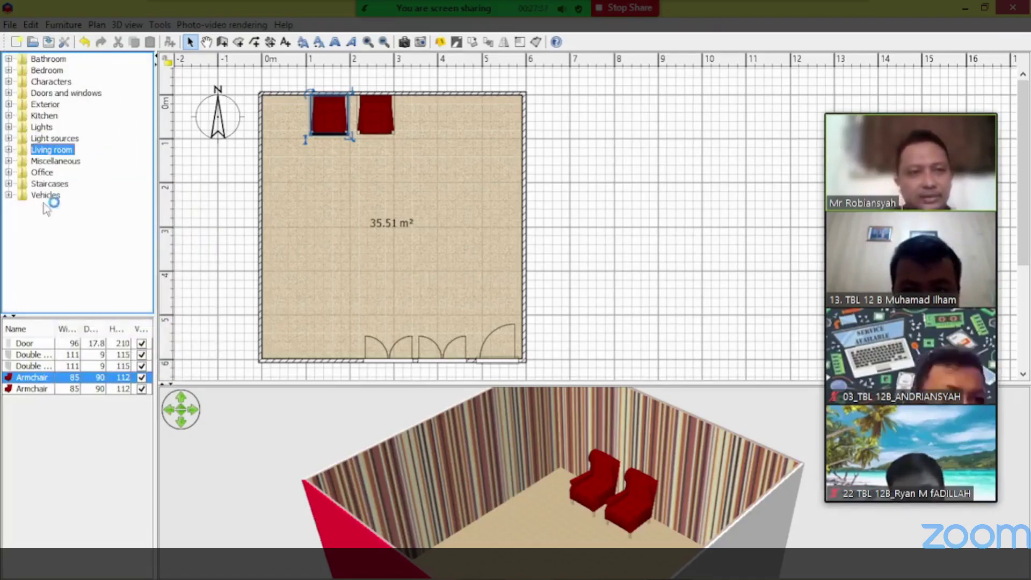
pyautogui.click(8, 160)
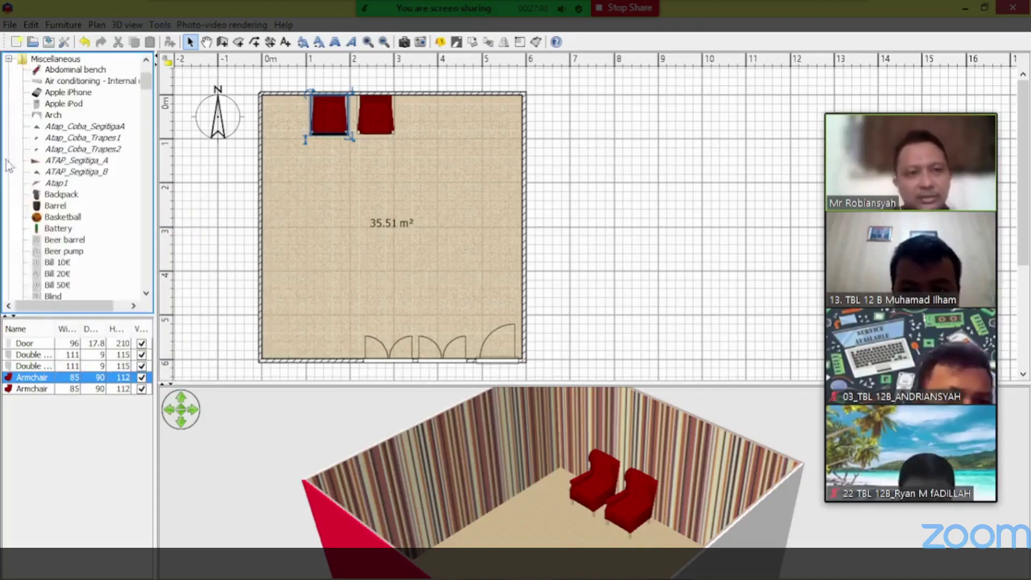
pyautogui.click(9, 58)
pyautogui.click(73, 94)
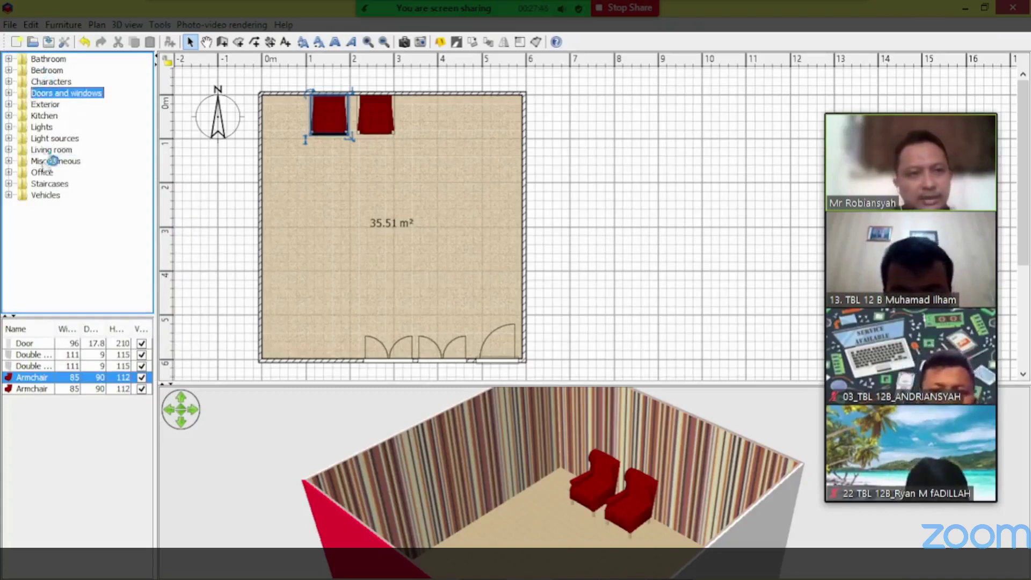
# Add the 261.5 cm wide Bookcase from the Living room category to the room, south of the armchairs, and view it in 3D.
pyautogui.doubleClick(24, 150)
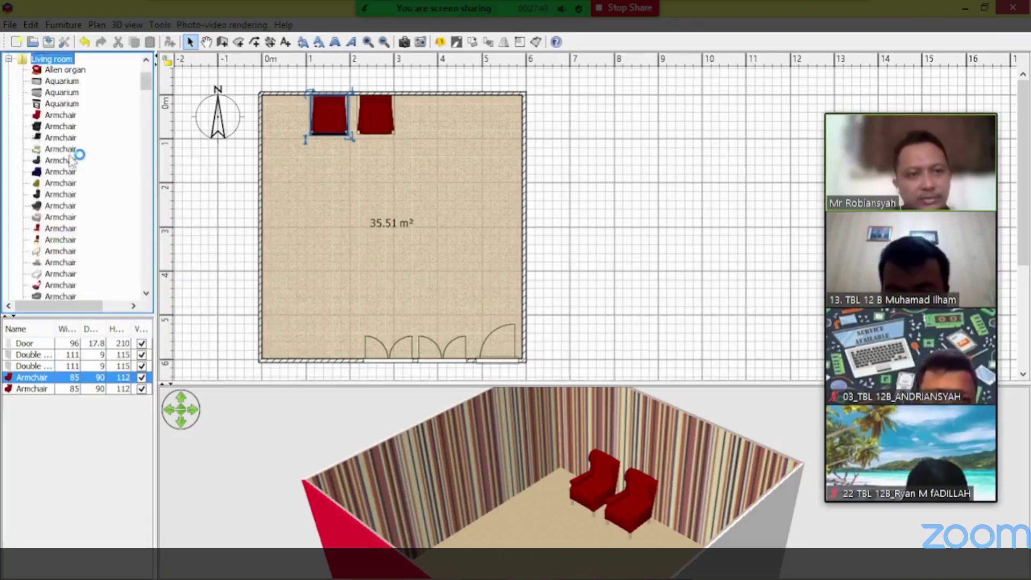
pyautogui.scroll(-5, 76, 159)
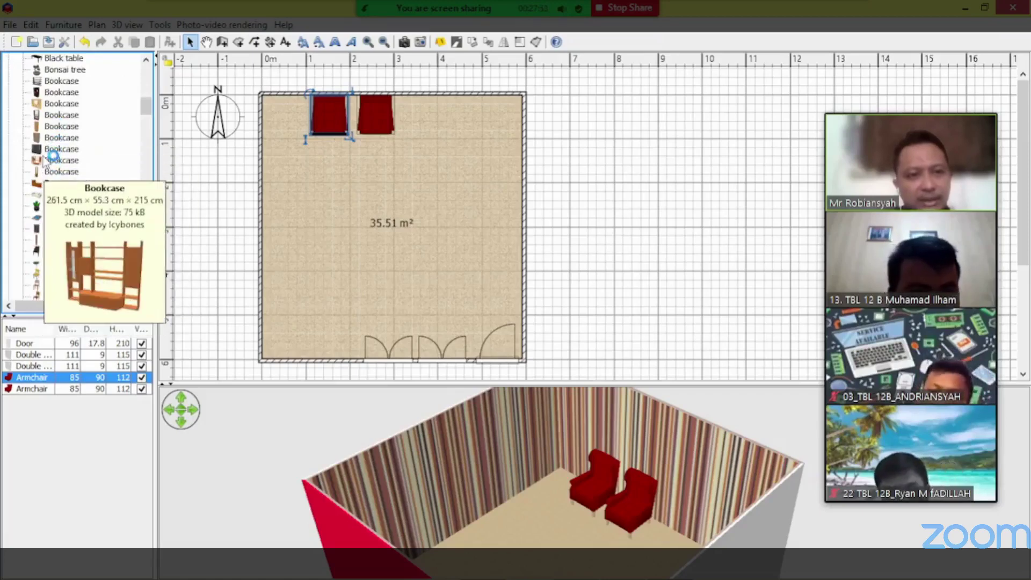
pyautogui.moveTo(46, 164); pyautogui.dragTo(397, 175)
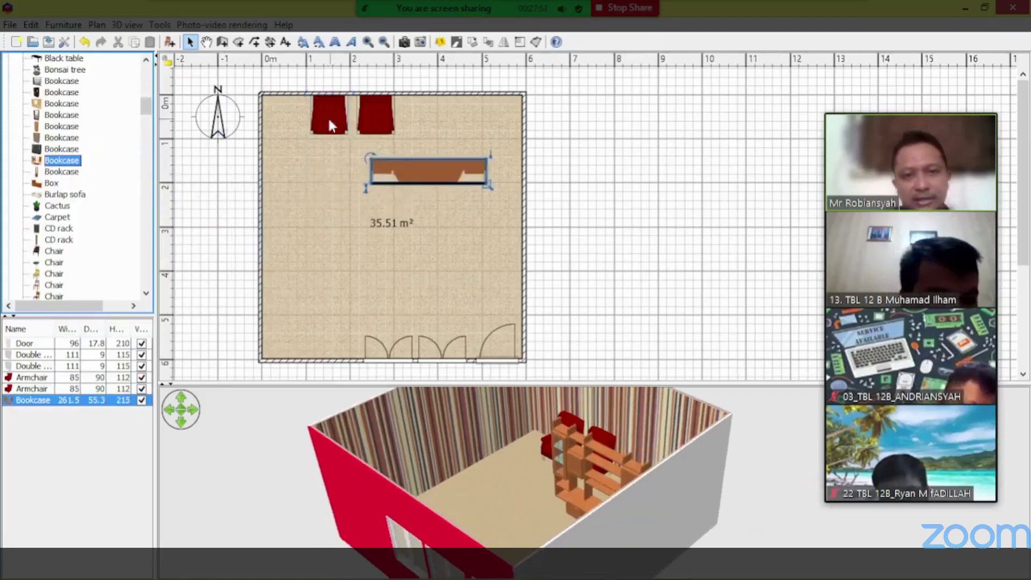
pyautogui.moveTo(526, 398); pyautogui.dragTo(322, 513)
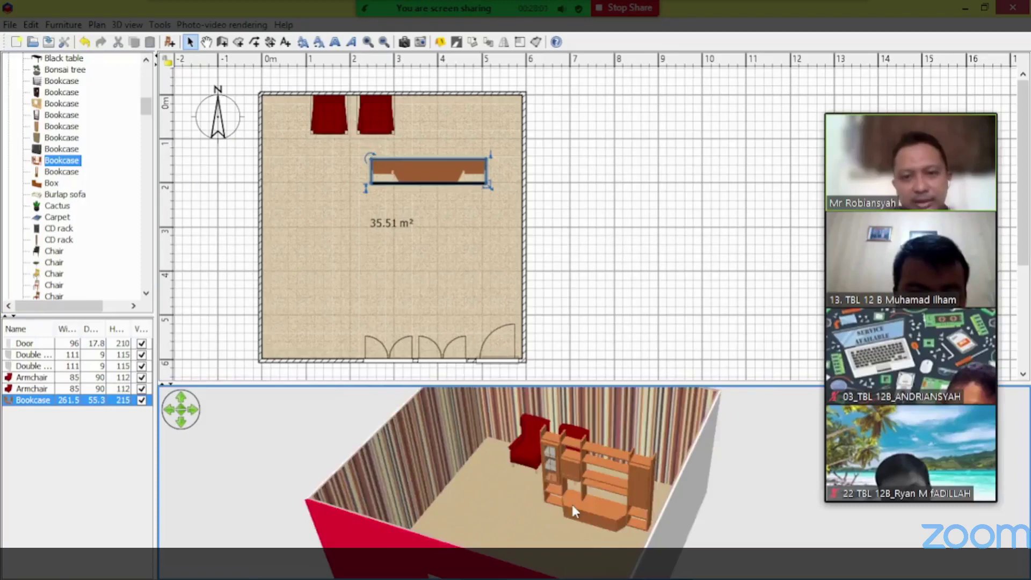
pyautogui.moveTo(572, 505); pyautogui.dragTo(551, 505)
# Rotate the bookcase to face west and place it against the east wall in the northeast corner, checking it in 3D.
pyautogui.moveTo(434, 169); pyautogui.dragTo(423, 223)
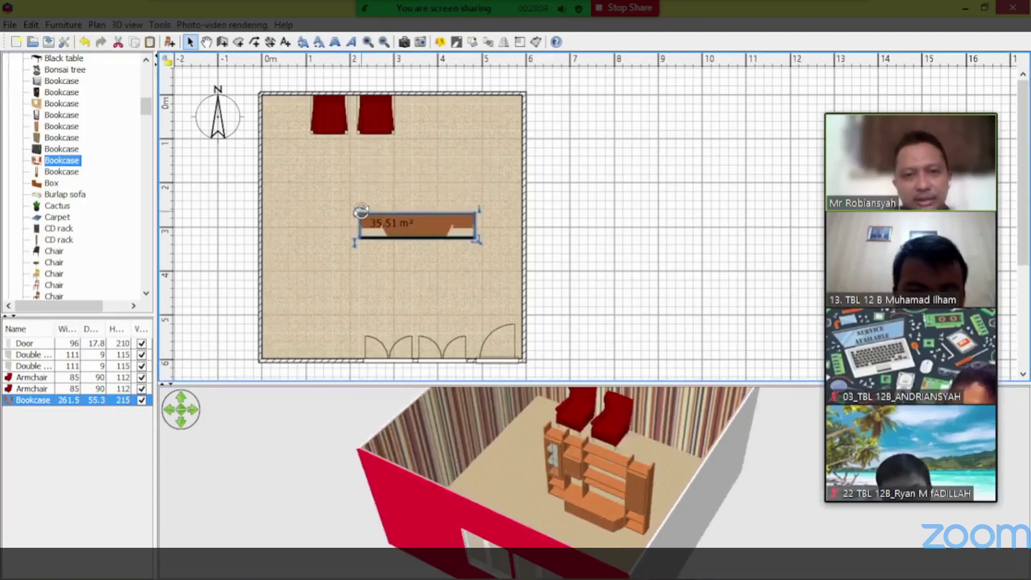
pyautogui.moveTo(361, 210); pyautogui.dragTo(406, 169)
pyautogui.moveTo(439, 217); pyautogui.dragTo(514, 157)
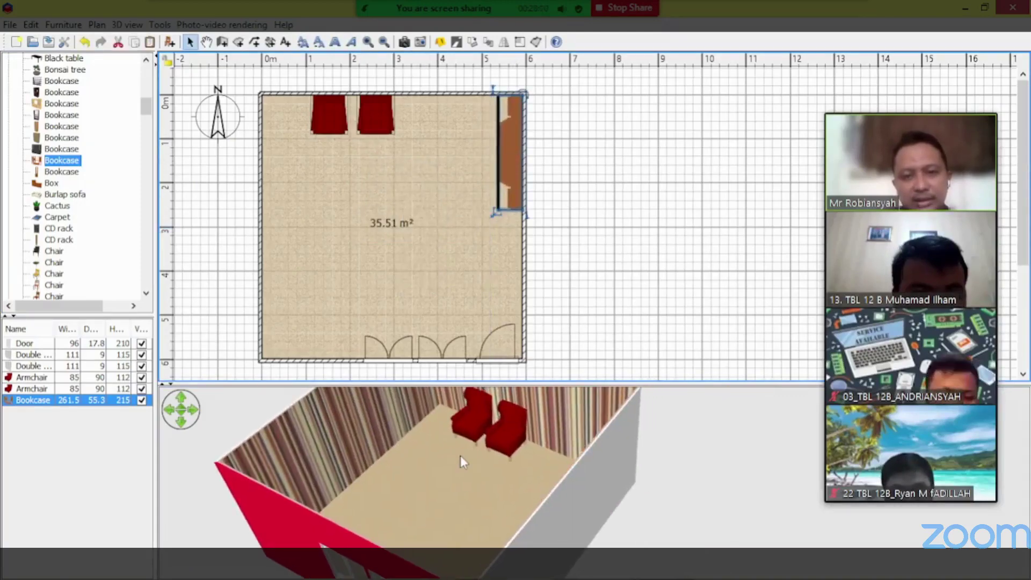
pyautogui.moveTo(460, 456); pyautogui.dragTo(502, 429)
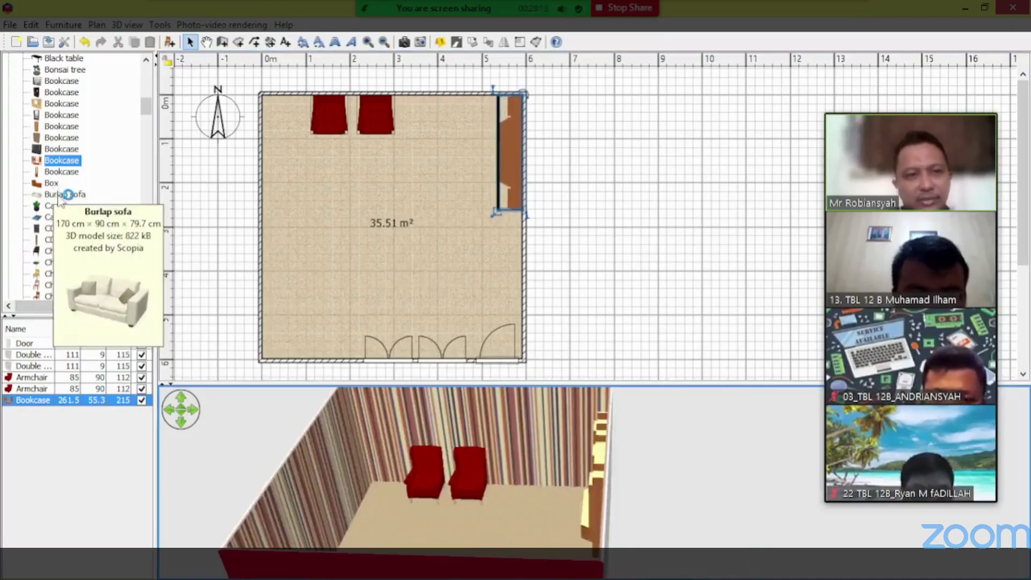
# Place a Burlap sofa against the west wall, facing into the room, and check it in 3D.
pyautogui.click(65, 194)
pyautogui.moveTo(73, 212); pyautogui.dragTo(261, 179)
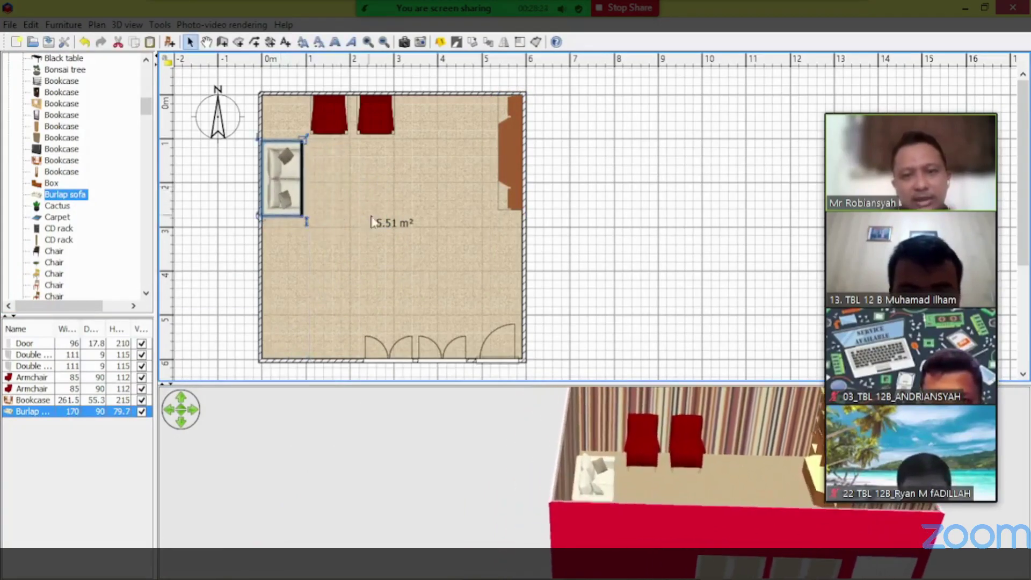
pyautogui.moveTo(612, 458); pyautogui.dragTo(599, 477)
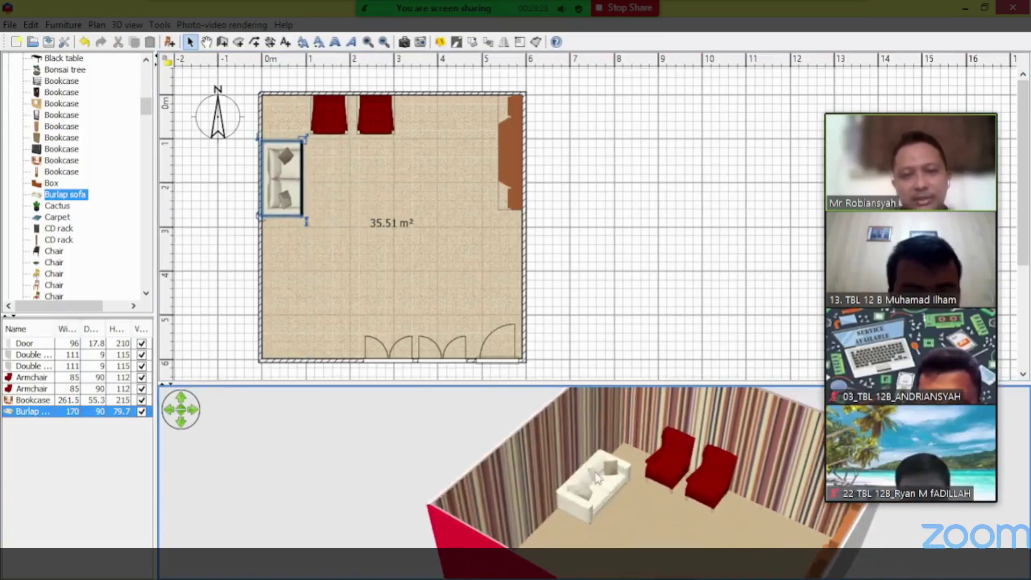
# Open the Burlap sofa's model materials and select the light_beige_bump_sofa_sh3d.jpg material.
pyautogui.doubleClick(288, 183)
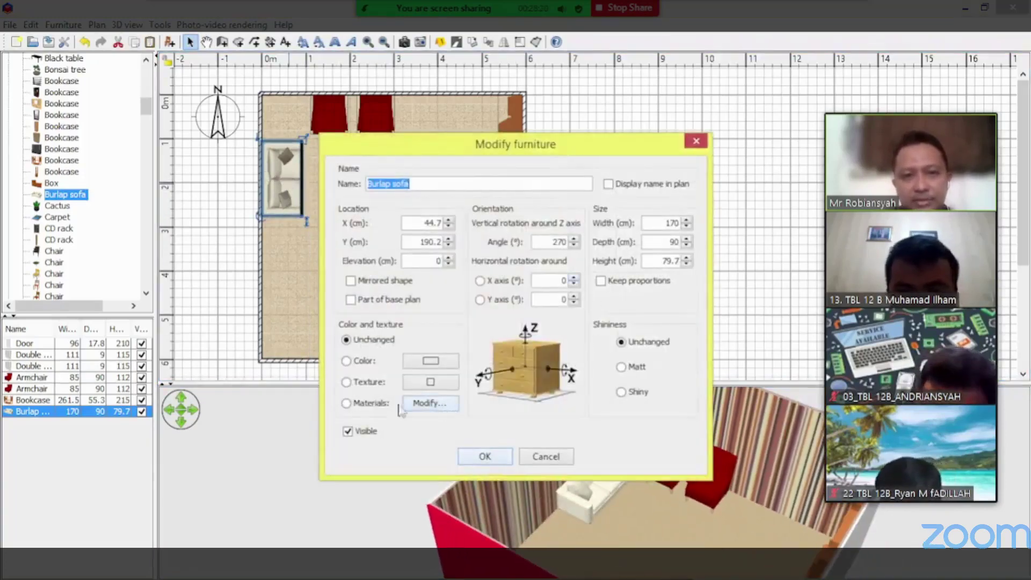
pyautogui.click(400, 409)
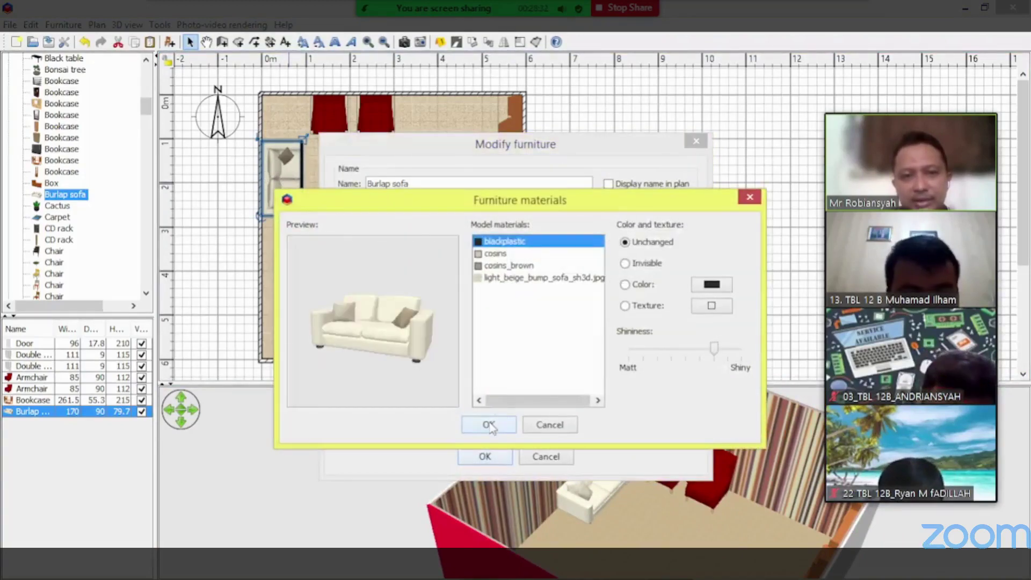
pyautogui.click(495, 253)
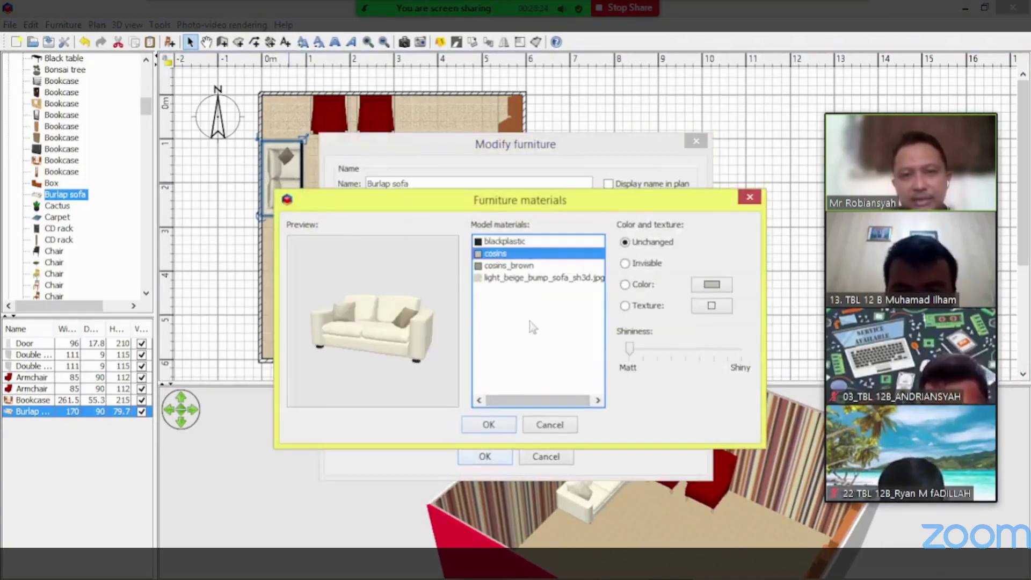
pyautogui.click(515, 267)
pyautogui.click(515, 278)
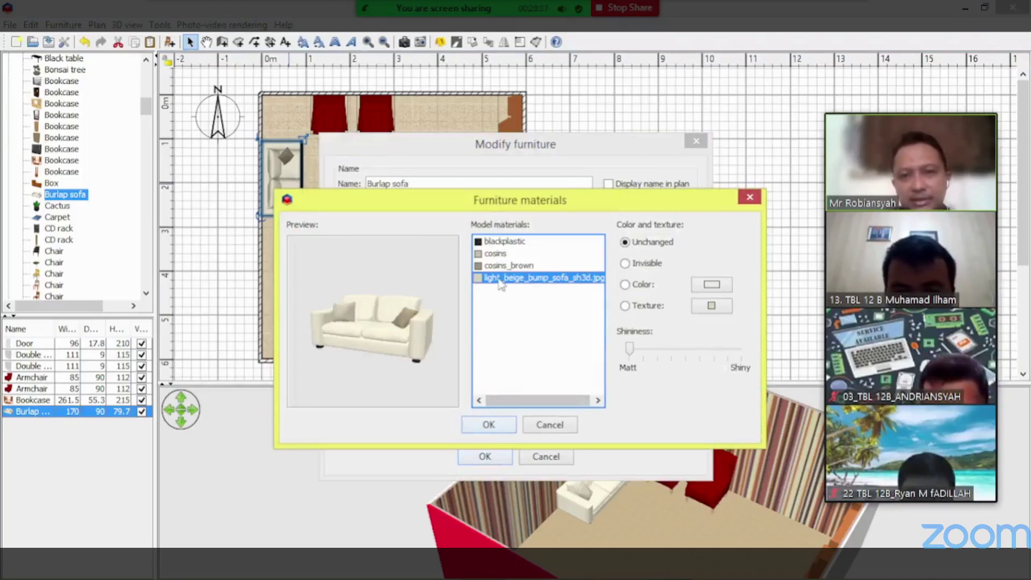
# Apply the Fabric - Blue lines texture to the selected sofa material and accept the furniture changes.
pyautogui.click(712, 306)
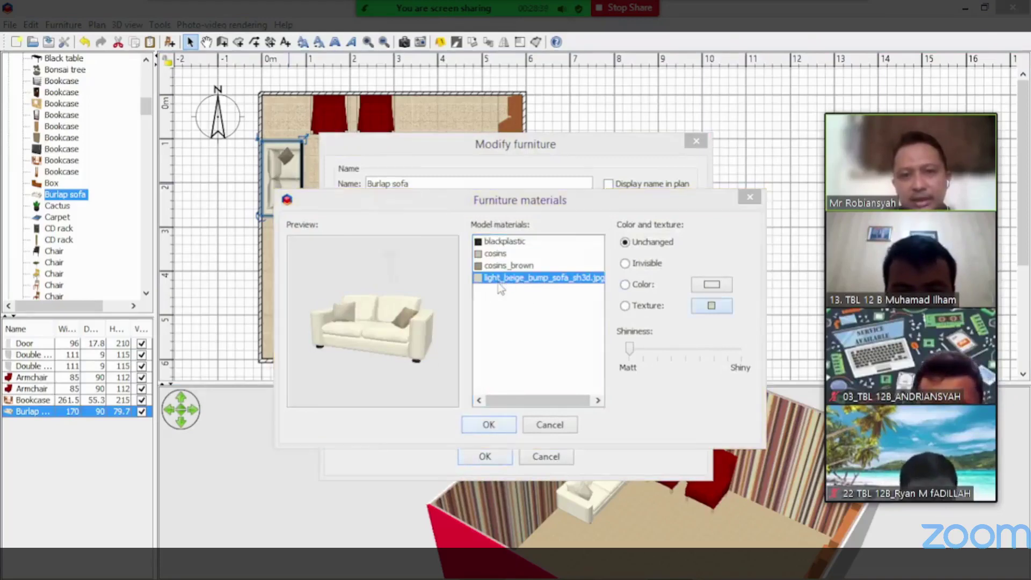
pyautogui.click(441, 294)
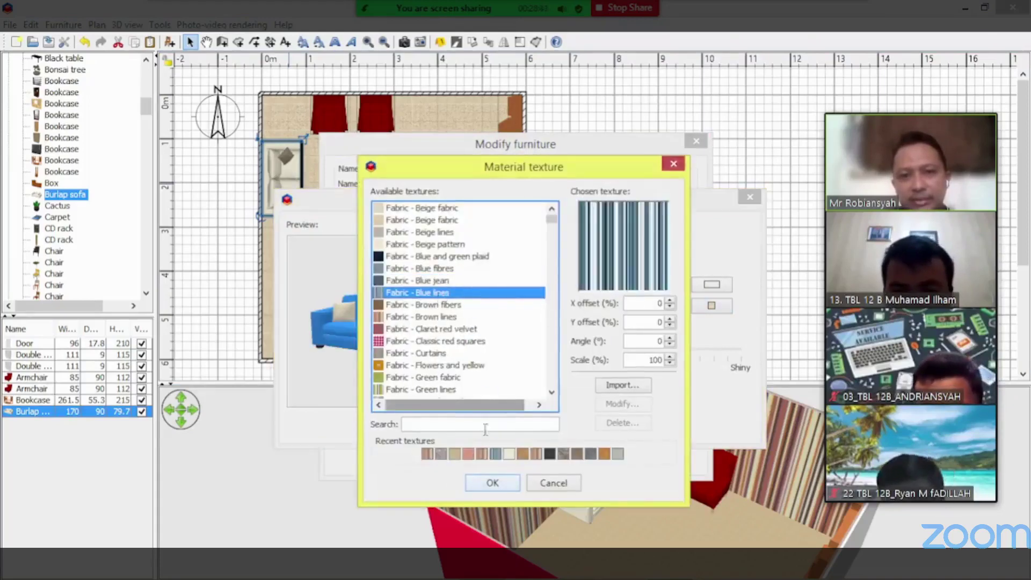
pyautogui.click(493, 485)
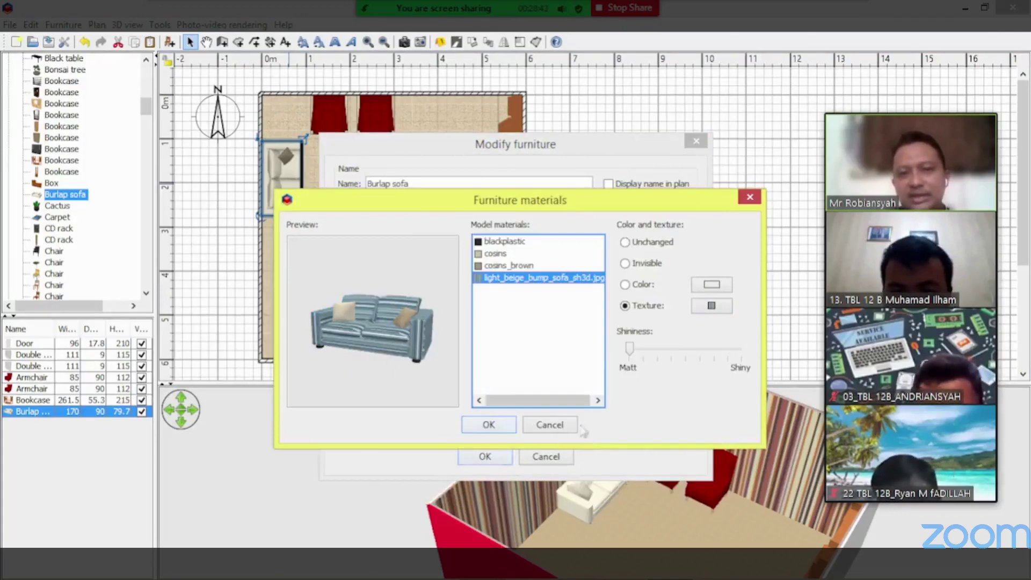
pyautogui.click(507, 429)
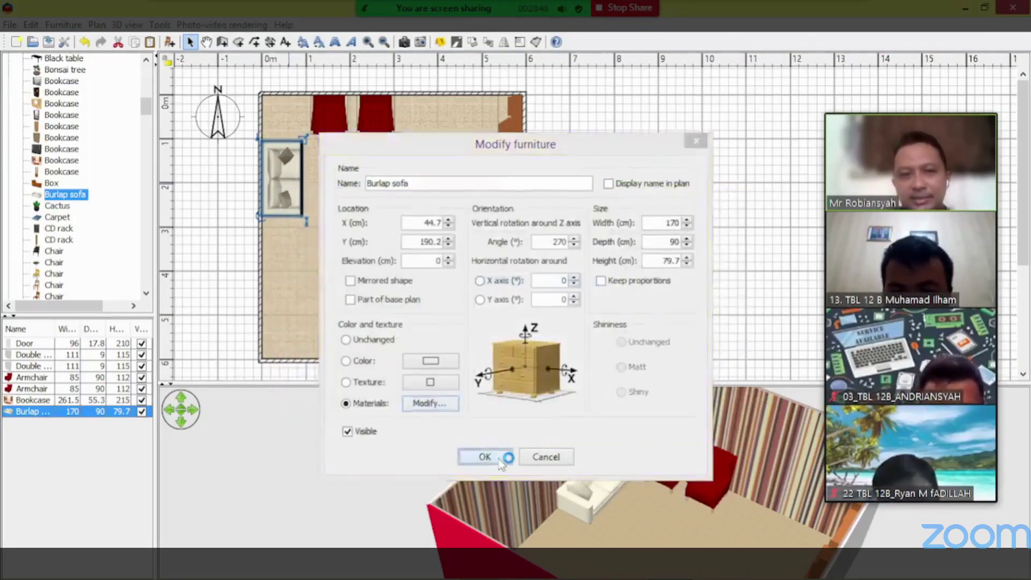
pyautogui.click(501, 459)
# Examine the retextured sofa and the surrounding room in the 3D view from several distances and angles.
pyautogui.moveTo(528, 430); pyautogui.dragTo(616, 472)
pyautogui.scroll(10, 638, 504)
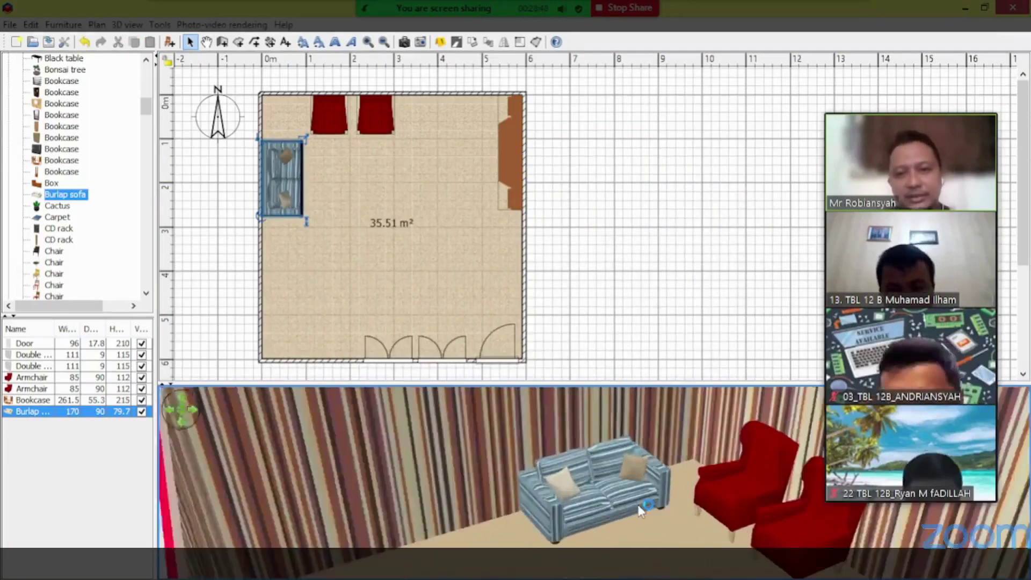
pyautogui.scroll(2, 638, 504)
pyautogui.scroll(-5, 637, 504)
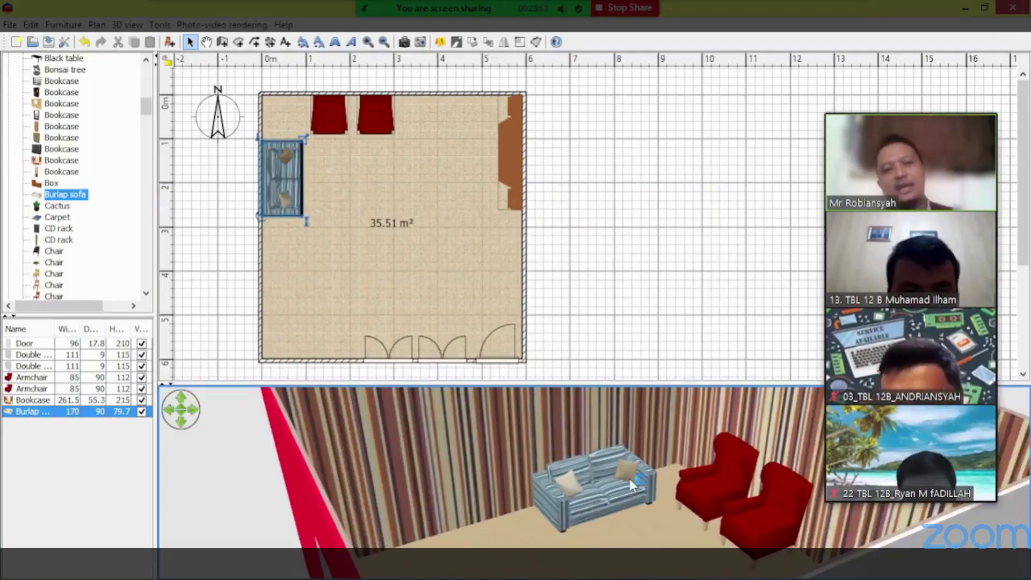
pyautogui.scroll(-3, 628, 483)
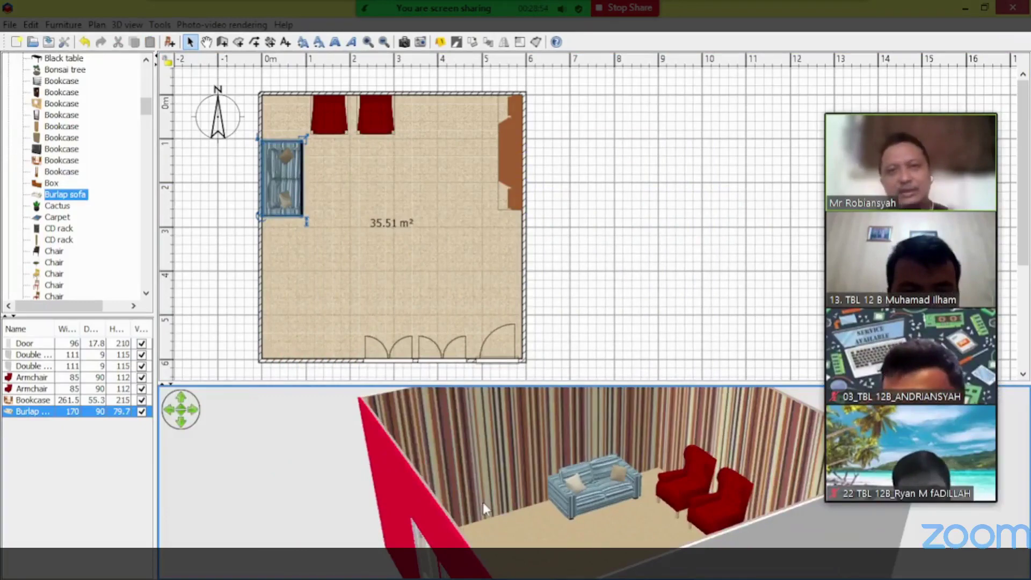
pyautogui.moveTo(482, 502)
pyautogui.mouseDown()
pyautogui.moveTo(652, 520)
pyautogui.moveTo(618, 510)
pyautogui.moveTo(476, 520)
pyautogui.mouseUp()
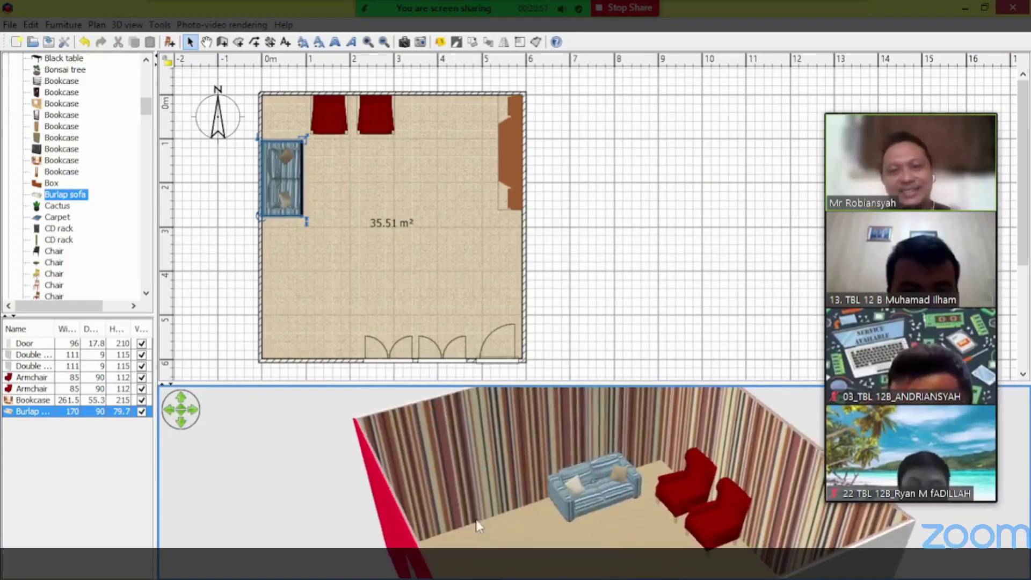
pyautogui.moveTo(627, 451); pyautogui.dragTo(557, 482)
# Collapse the Living room category of the furniture catalog and expand the Characters category.
pyautogui.moveTo(145, 112); pyautogui.dragTo(144, 75)
pyautogui.click(9, 150)
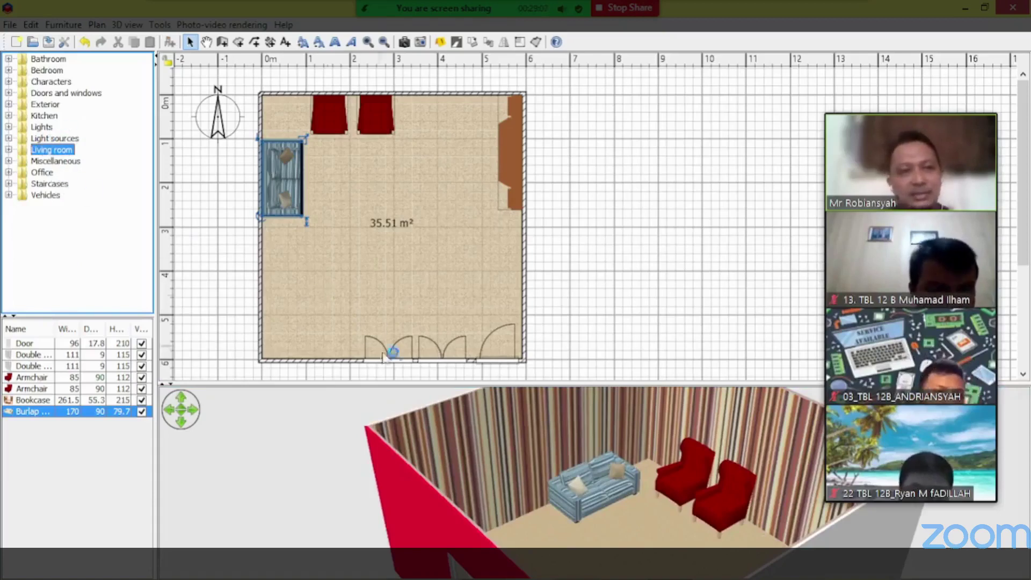
pyautogui.click(9, 81)
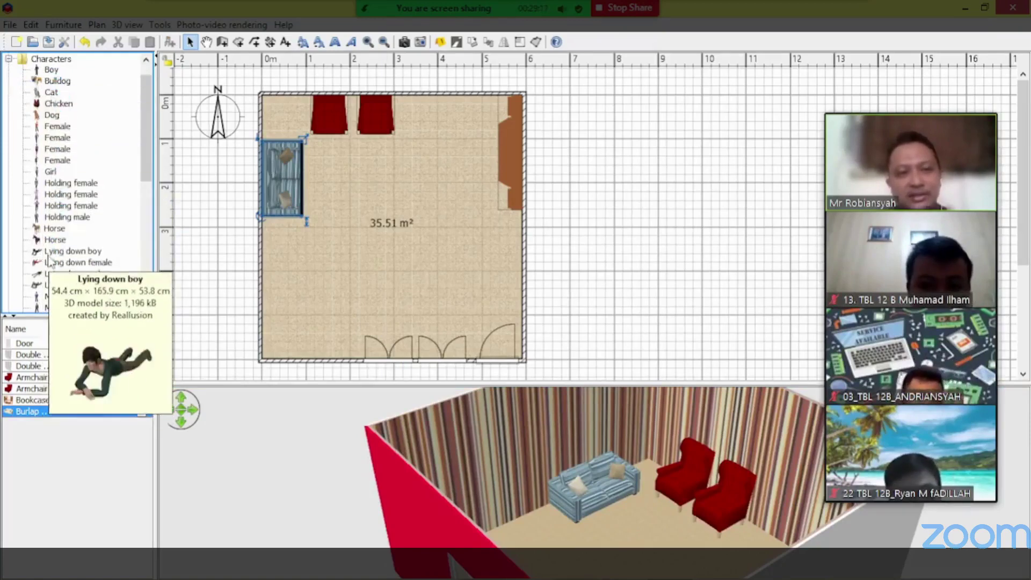
# Try a Horse in the middle of the room, checking it in 3D, and remove it.
pyautogui.moveTo(49, 230); pyautogui.dragTo(387, 212)
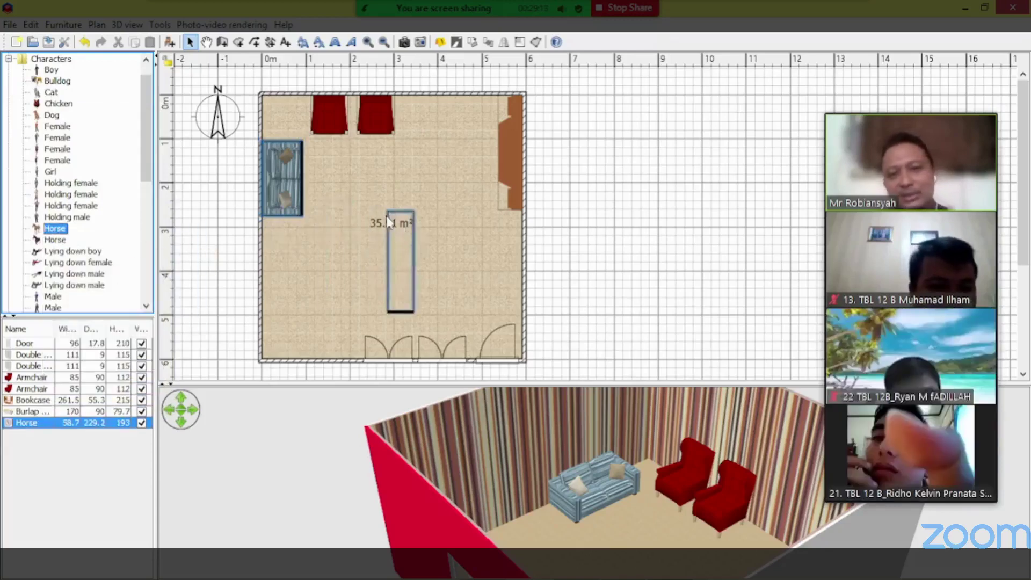
pyautogui.moveTo(630, 483); pyautogui.dragTo(569, 472)
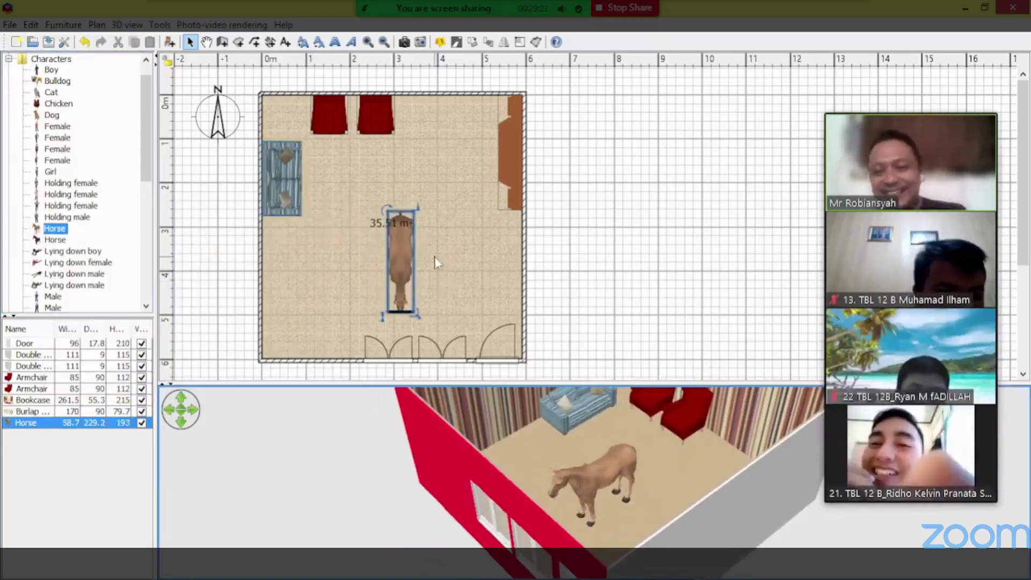
pyautogui.click(529, 240)
pyautogui.click(397, 256)
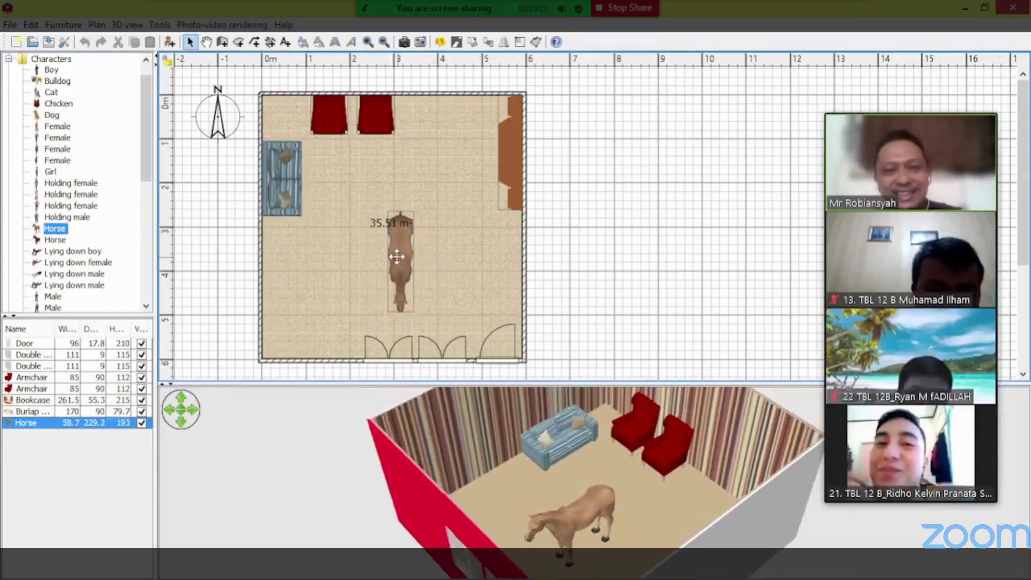
pyautogui.press('Delete')
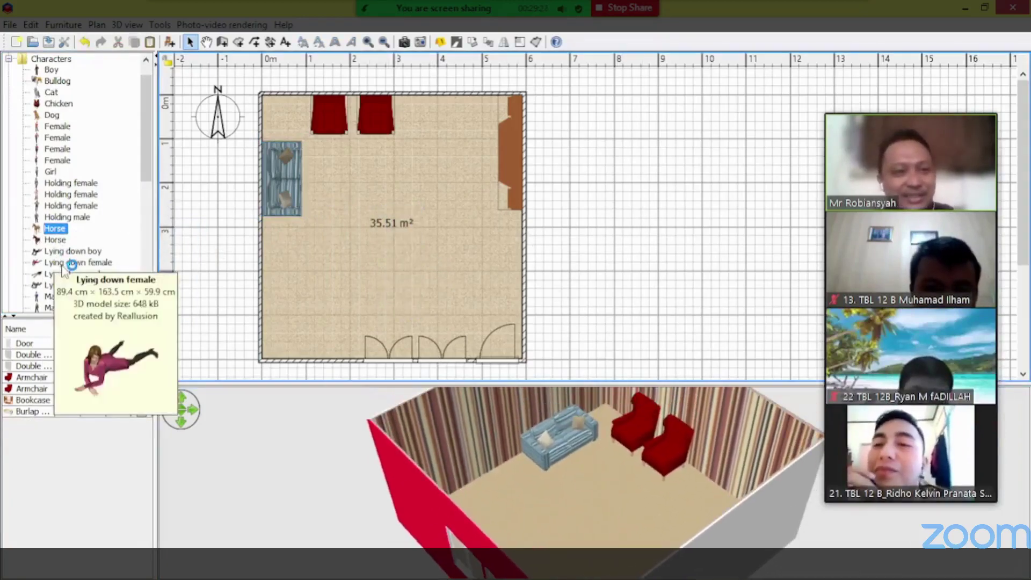
# Place a Lying down male in front of the sofa and a Holding female outside the door in the south wall.
pyautogui.moveTo(70, 264); pyautogui.dragTo(317, 141)
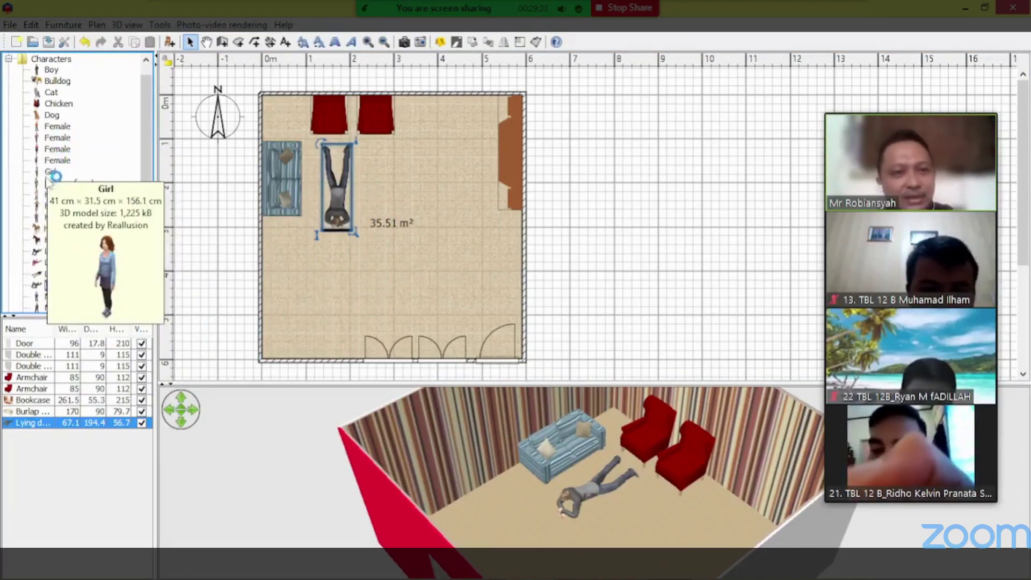
pyautogui.click(51, 194)
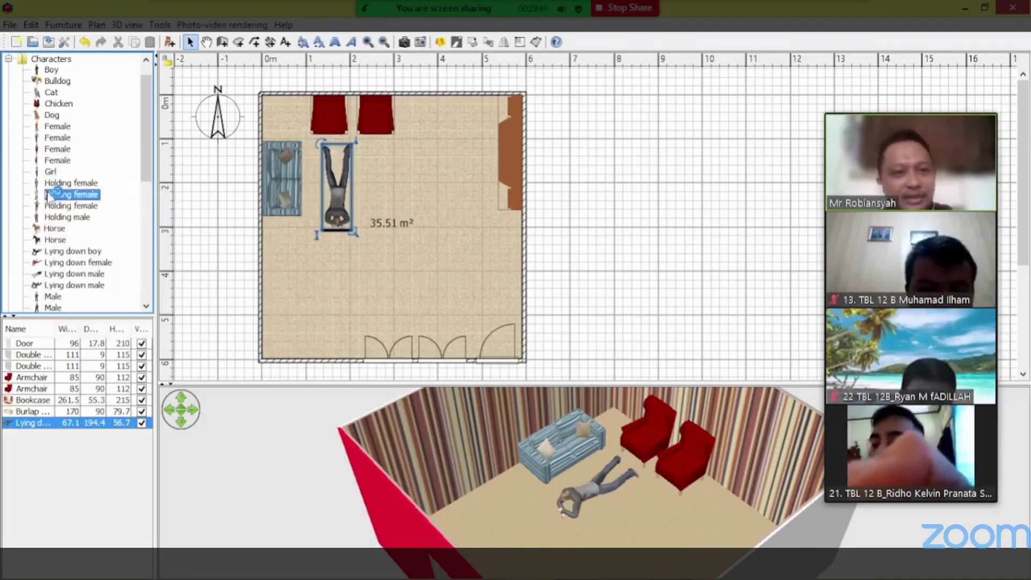
pyautogui.moveTo(51, 194); pyautogui.dragTo(387, 185)
pyautogui.moveTo(433, 261); pyautogui.dragTo(489, 376)
pyautogui.moveTo(615, 530); pyautogui.dragTo(679, 398)
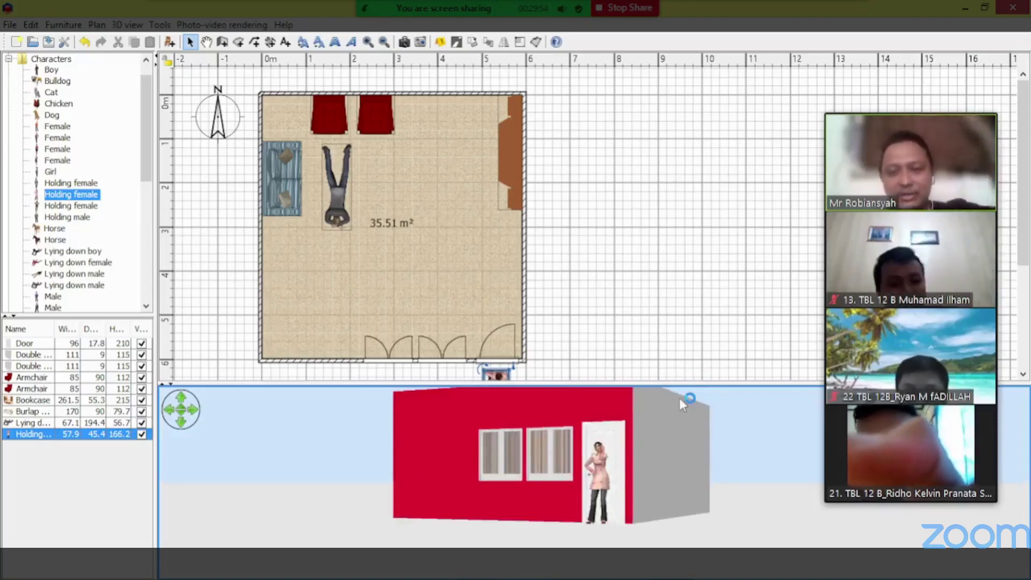
# Inspect the female figure at the door in a temporarily enlarged 3D view, dismissing the meeting time notice.
pyautogui.moveTo(679, 397); pyautogui.dragTo(569, 462)
pyautogui.moveTo(622, 385); pyautogui.dragTo(623, 305)
pyautogui.moveTo(561, 376); pyautogui.dragTo(551, 404)
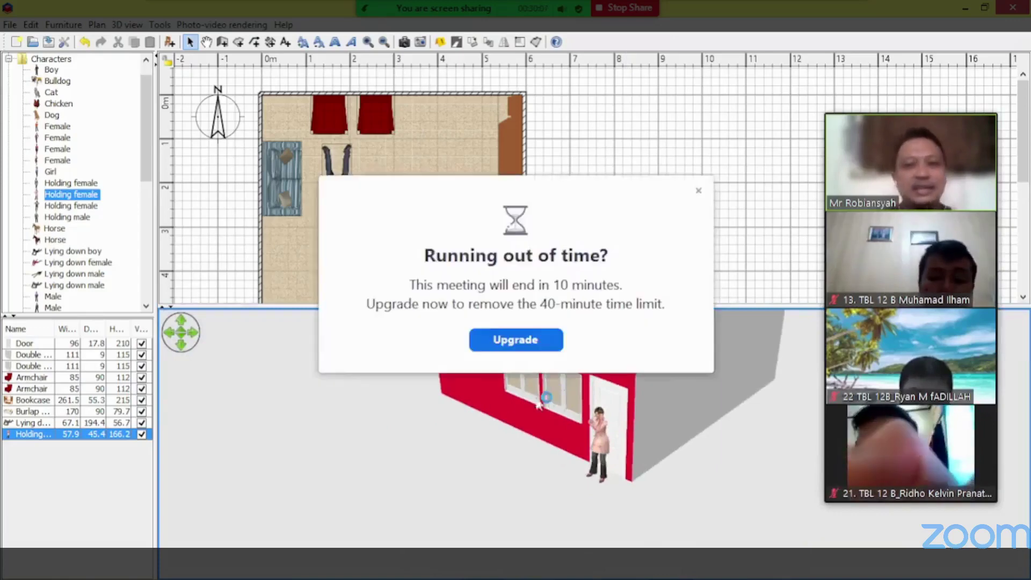
pyautogui.click(698, 190)
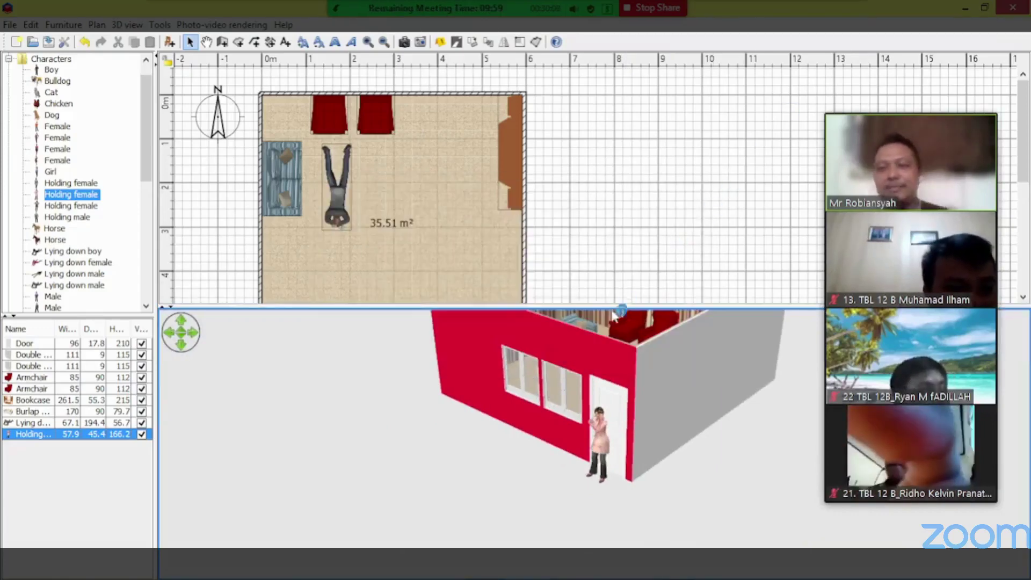
pyautogui.moveTo(625, 308); pyautogui.dragTo(626, 392)
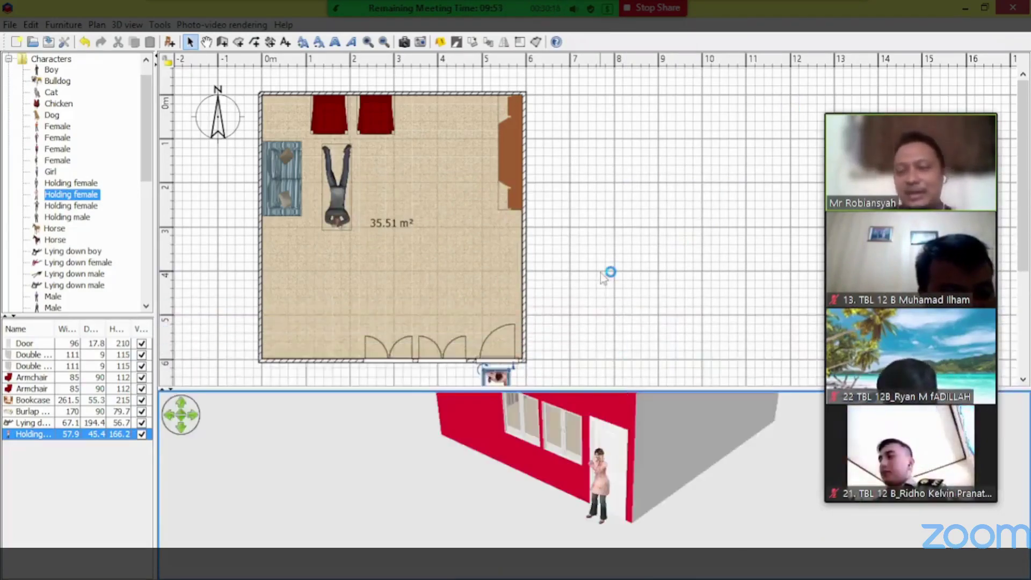
# Stop the Zoom screen share and share the Untitled - Sweet Home 3D window again.
pyautogui.click(662, 10)
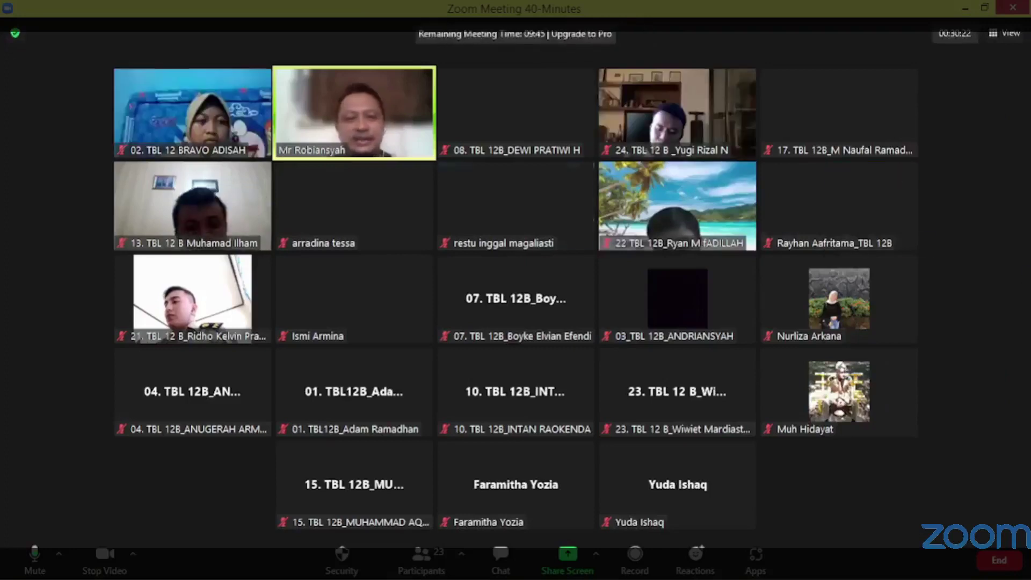
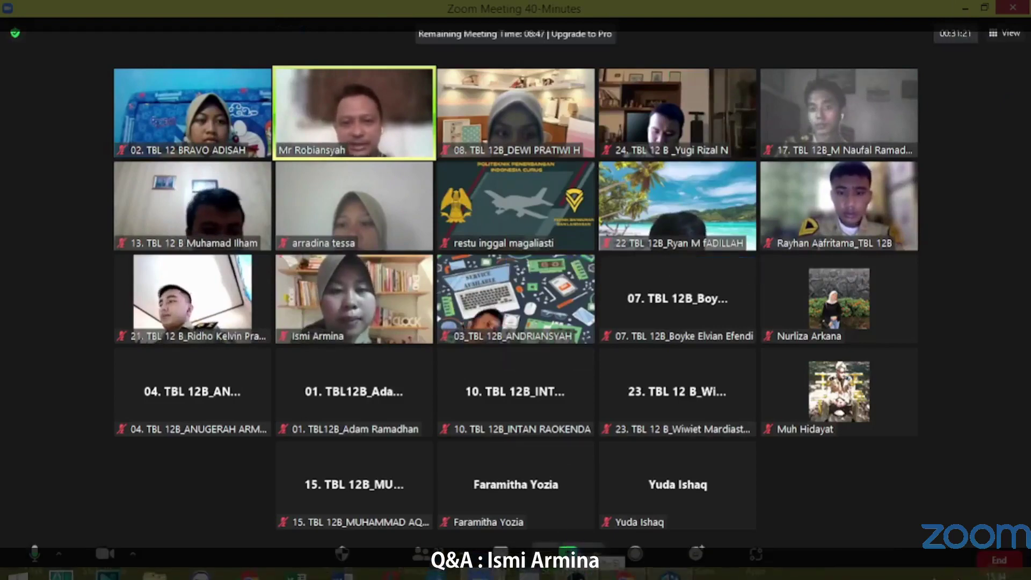
pyautogui.click(568, 554)
pyautogui.click(424, 349)
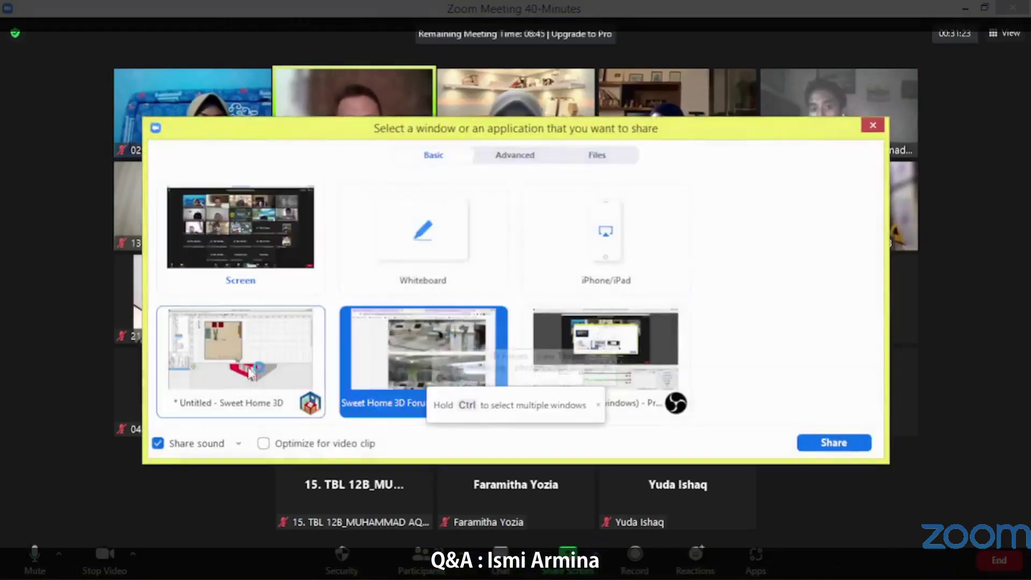
pyautogui.click(249, 373)
pyautogui.click(824, 446)
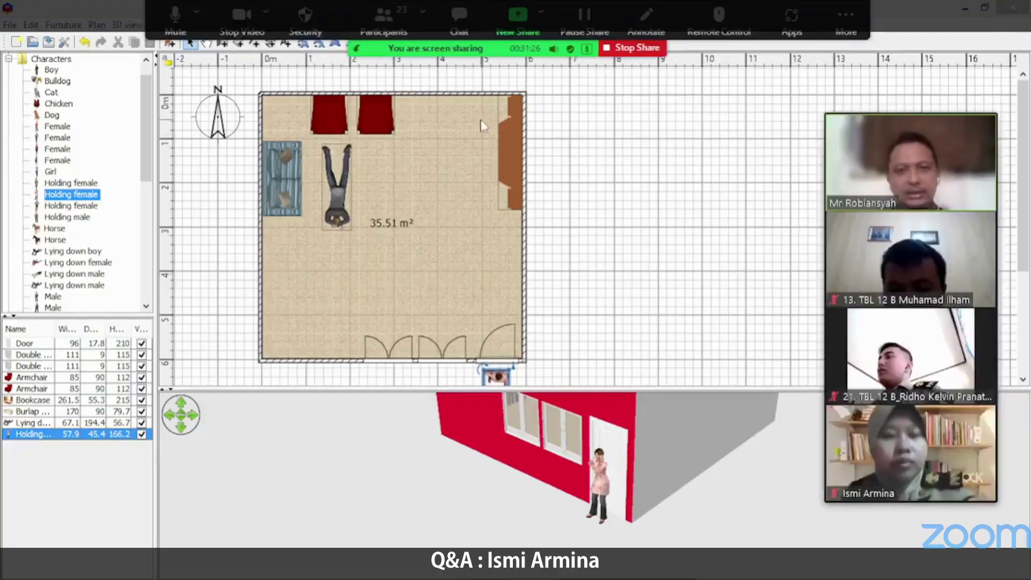
# Review the north wall's properties, including its thickness setting, without changing them.
pyautogui.click(469, 93)
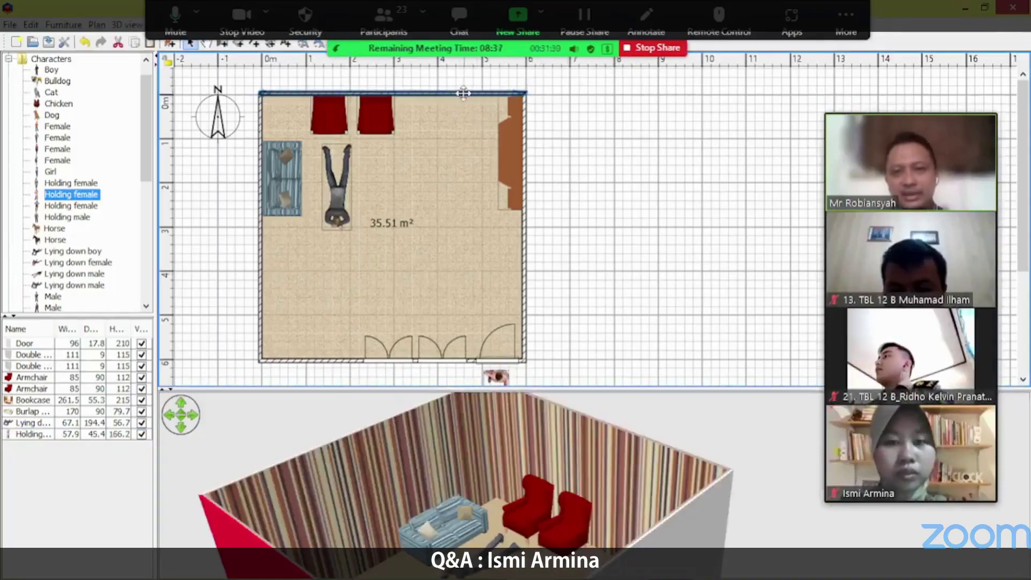
pyautogui.doubleClick(463, 93)
pyautogui.click(474, 435)
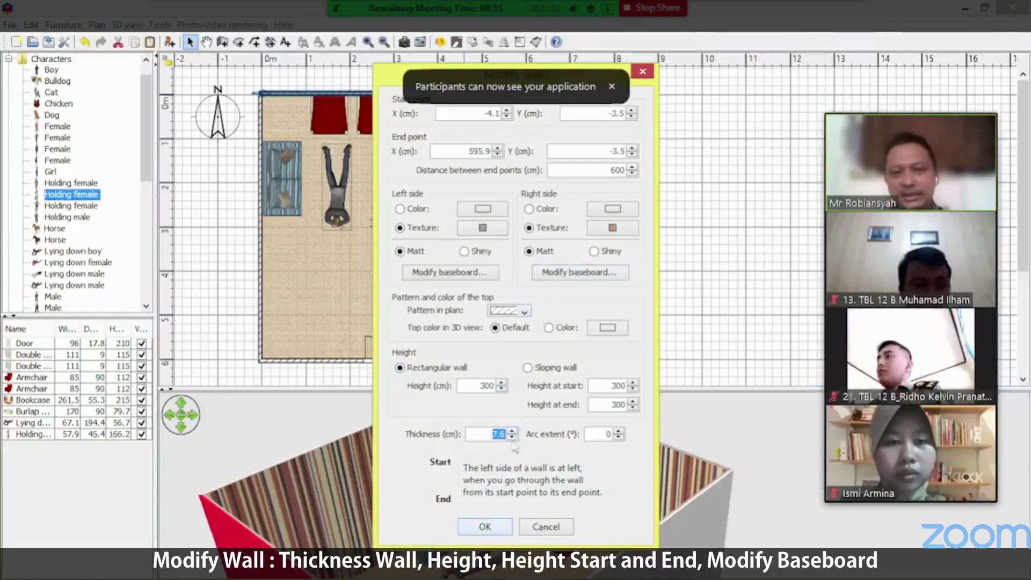
pyautogui.click(612, 86)
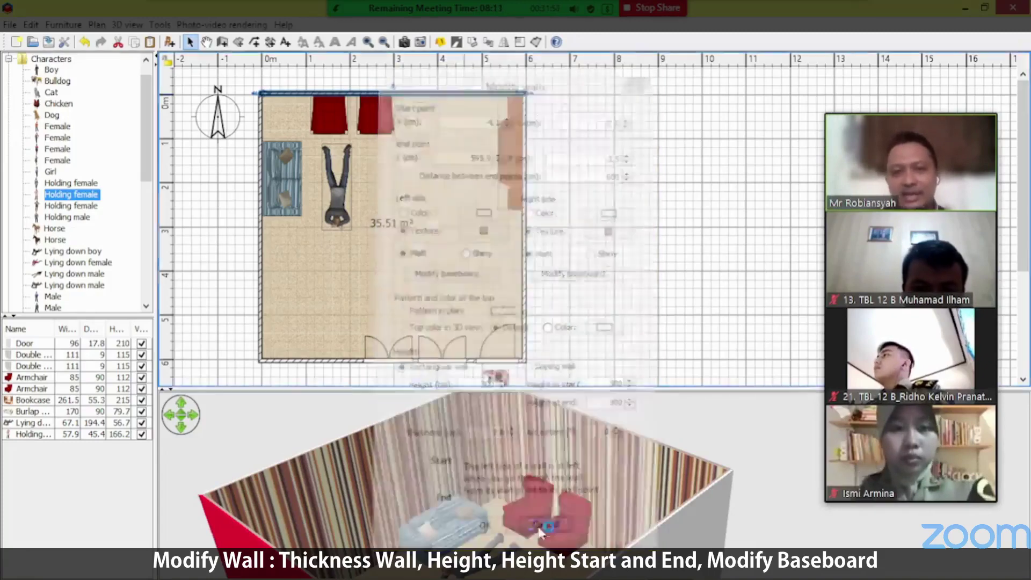
pyautogui.click(546, 527)
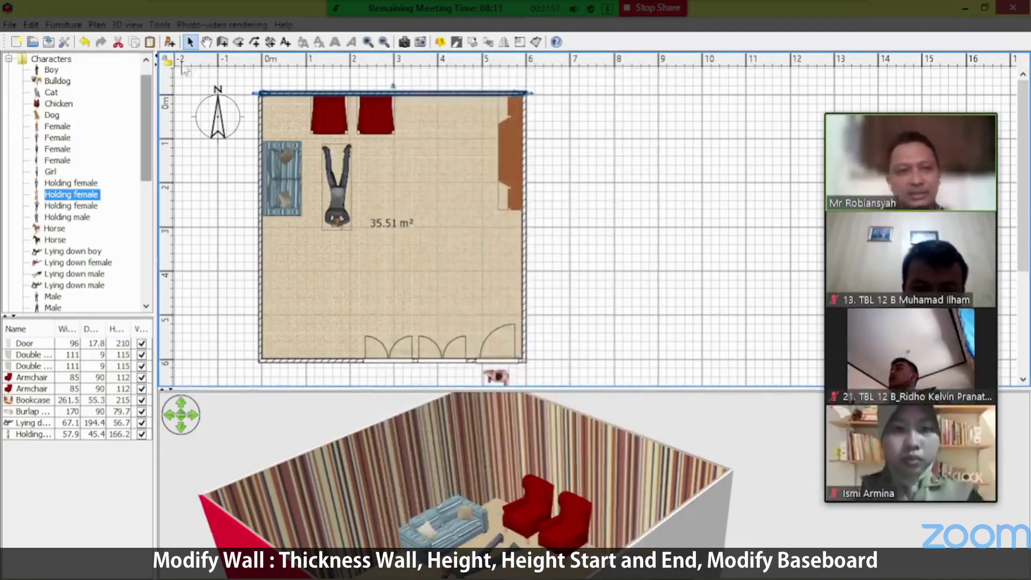
# Draw a horizontal wall about 227 cm long in the empty area east of the room.
pyautogui.click(222, 42)
pyautogui.click(590, 153)
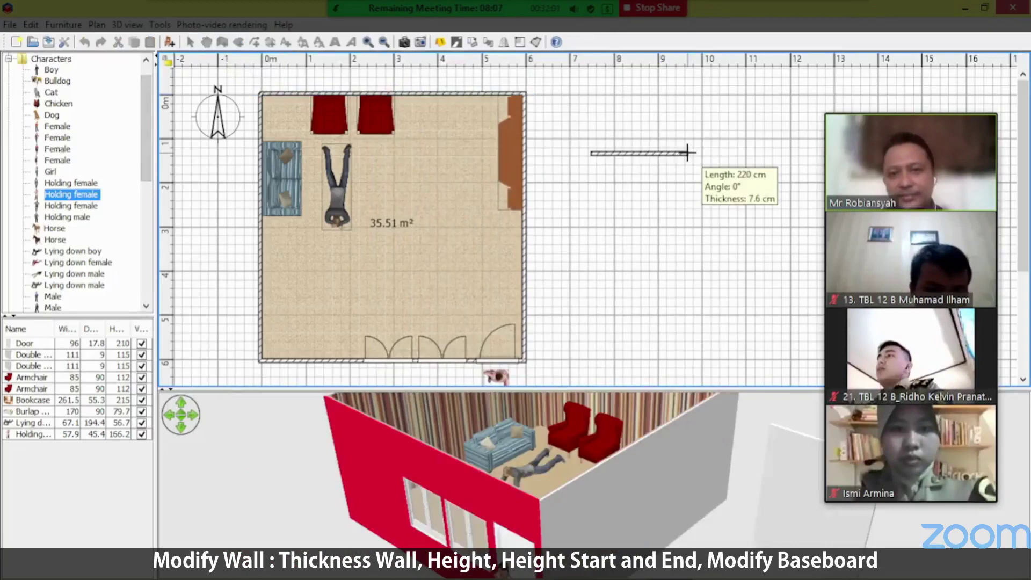
pyautogui.doubleClick(688, 154)
# Apply a texture to the left side of the freestanding wall and the Fabric - Brown lines texture to its right side.
pyautogui.scroll(-1, 691, 134)
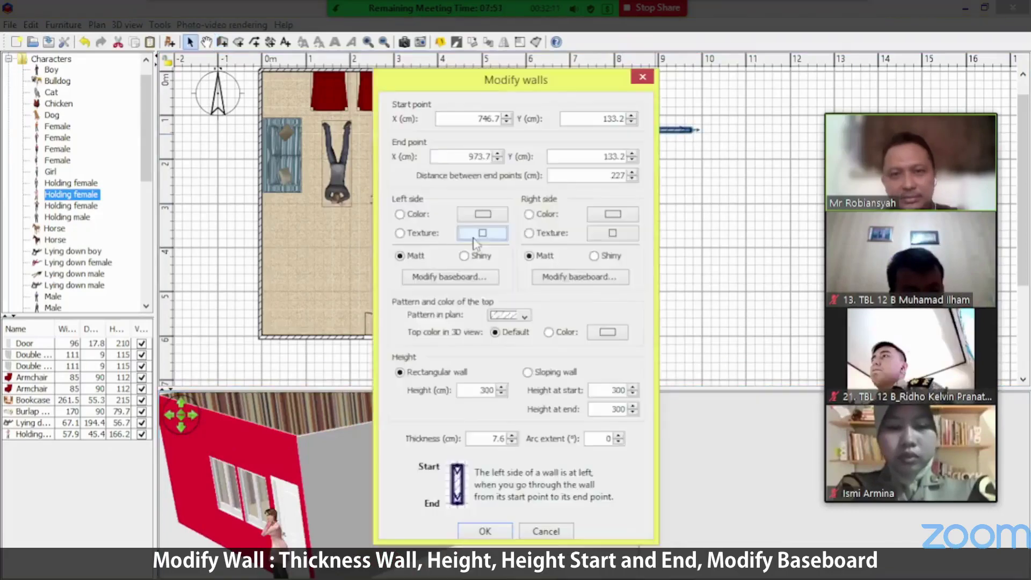
pyautogui.click(472, 233)
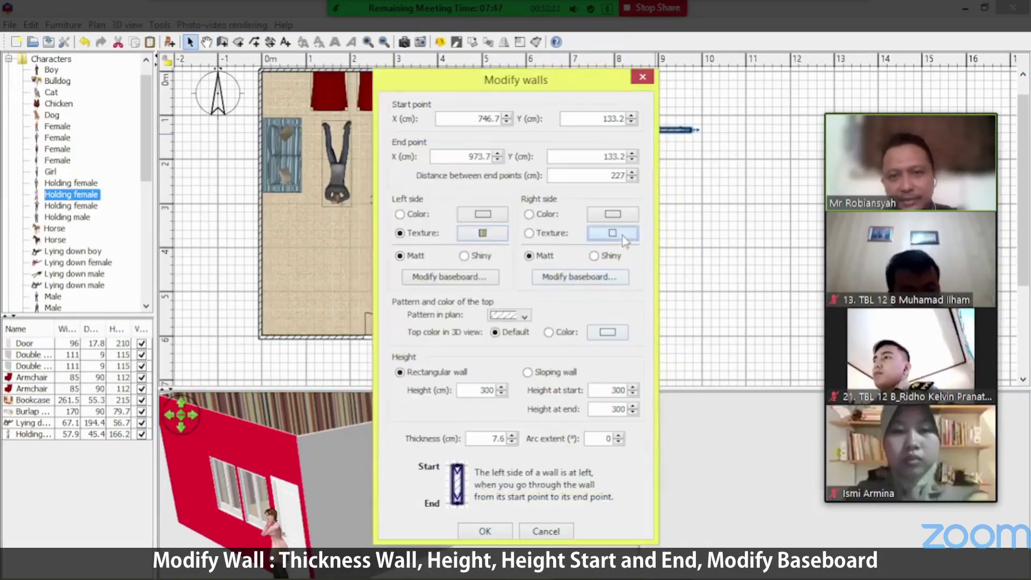
pyautogui.click(623, 234)
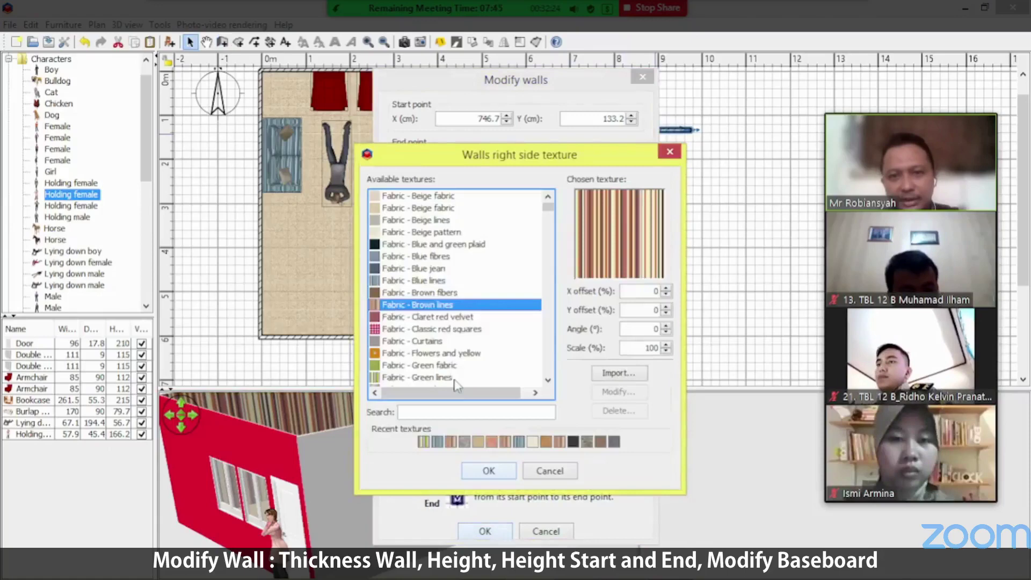
pyautogui.click(488, 470)
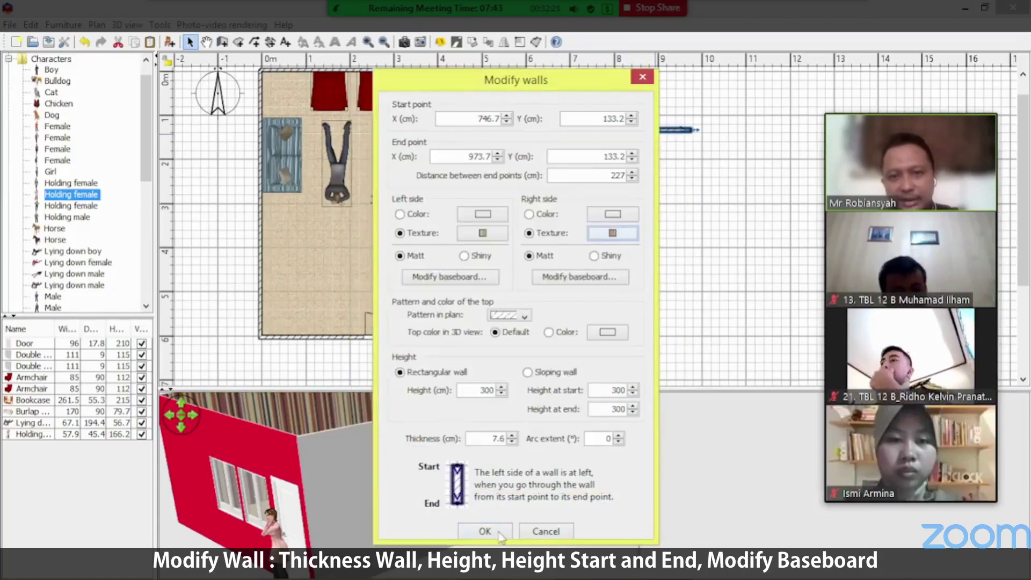
pyautogui.click(485, 531)
pyautogui.moveTo(703, 387); pyautogui.dragTo(704, 253)
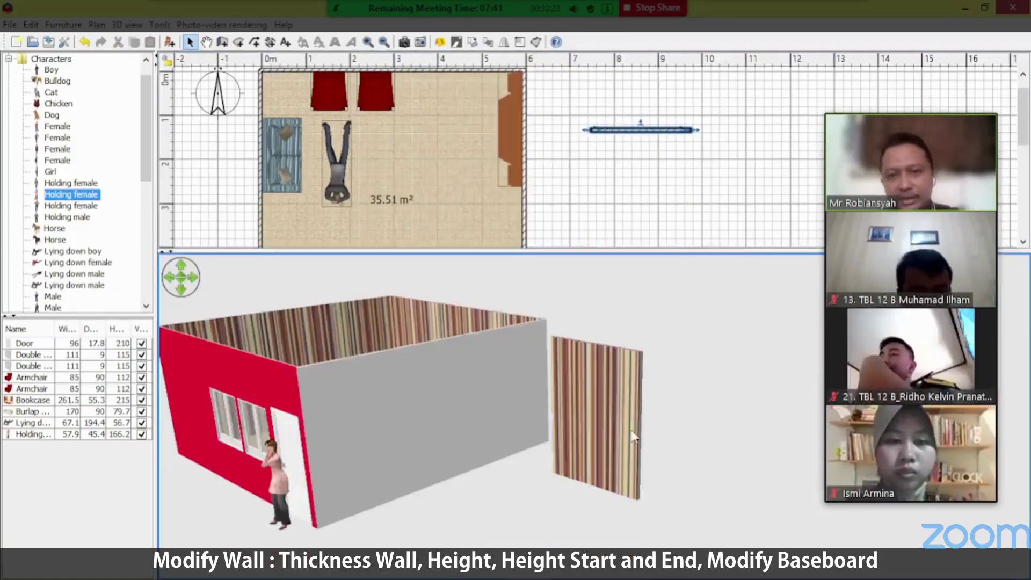
# Make the freestanding wall a sloping wall with a height at end of 150 cm and check its shape in 3D.
pyautogui.doubleClick(639, 129)
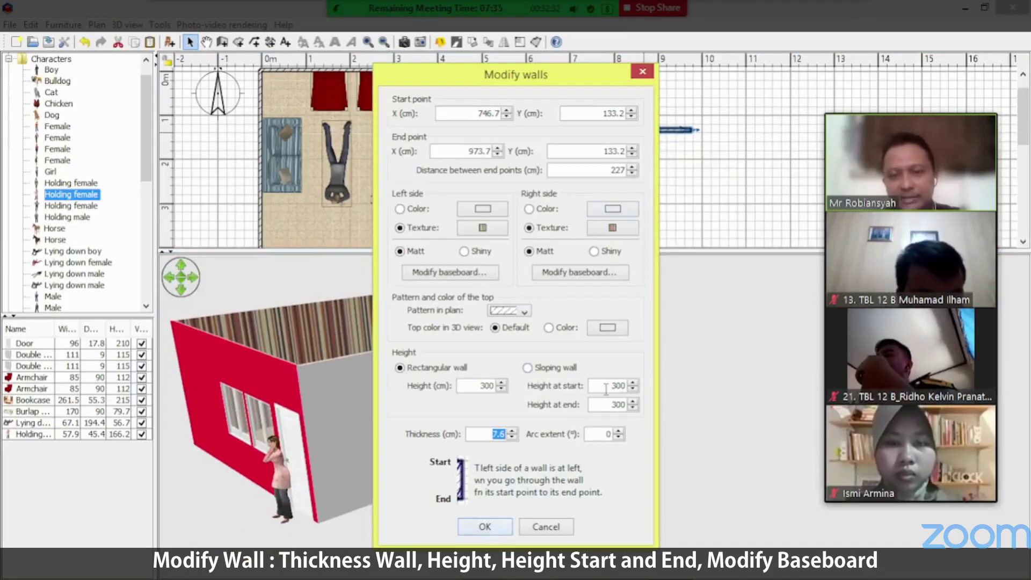
pyautogui.press('Tab')
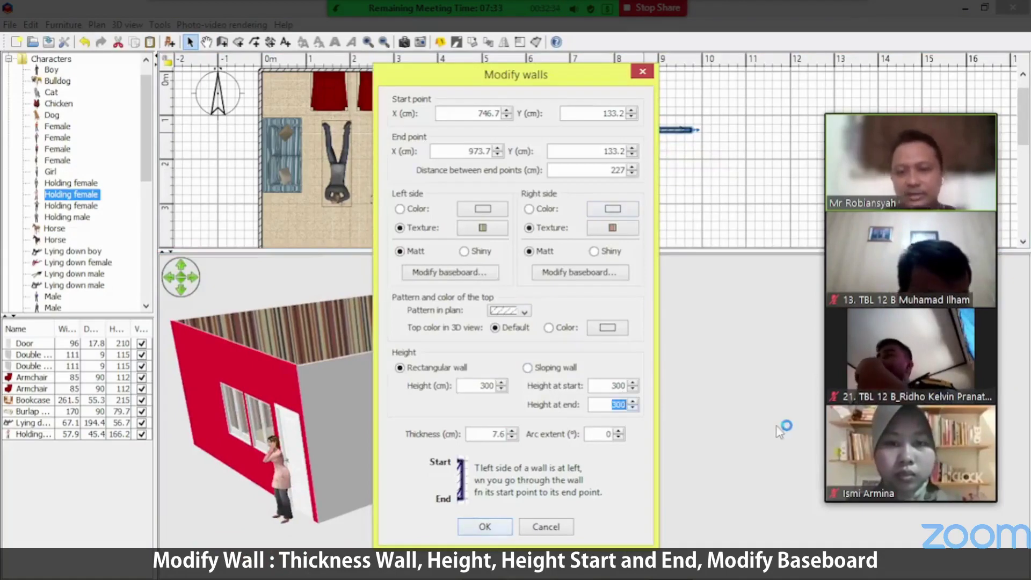
pyautogui.write('200')
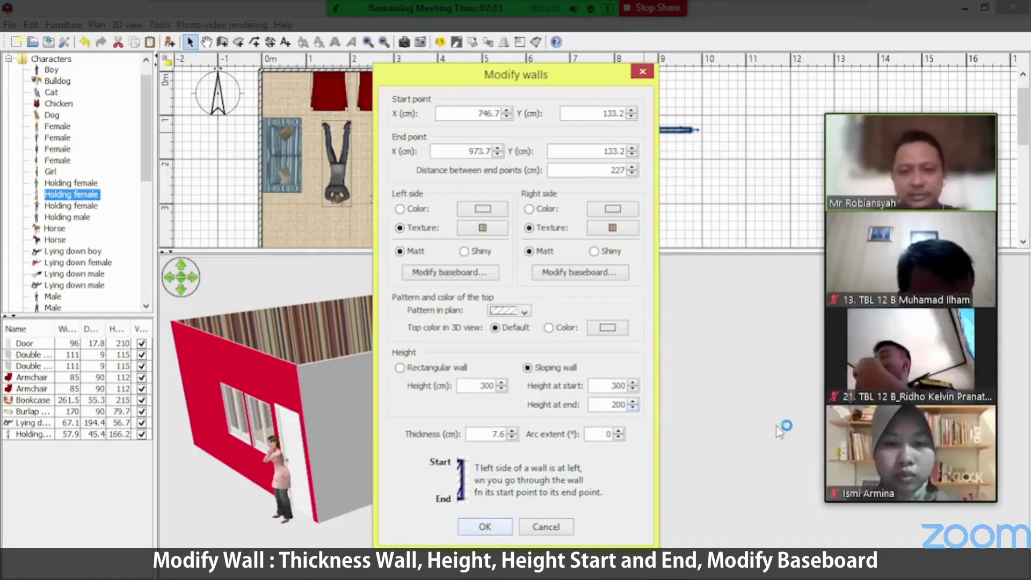
pyautogui.press('BackSpace')
pyautogui.press('BackSpace')
pyautogui.press('BackSpace')
pyautogui.write('150')
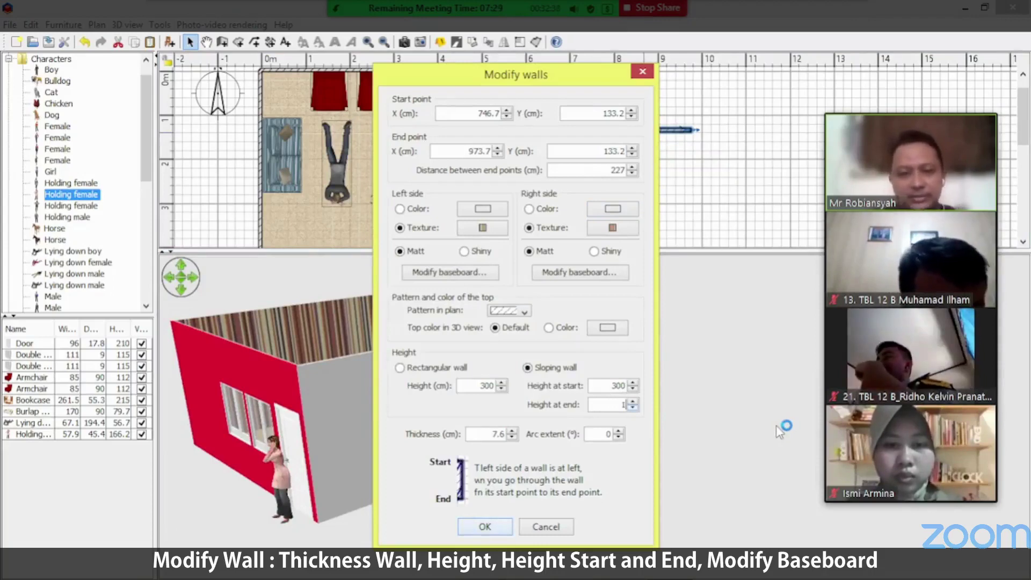
pyautogui.click(500, 528)
pyautogui.moveTo(615, 454); pyautogui.dragTo(705, 455)
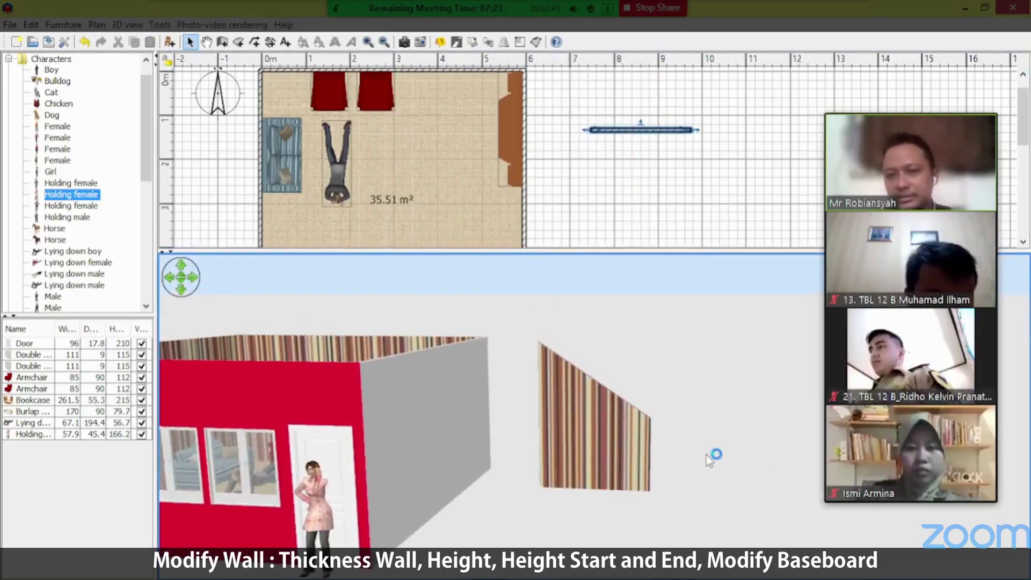
pyautogui.moveTo(706, 455); pyautogui.dragTo(625, 456)
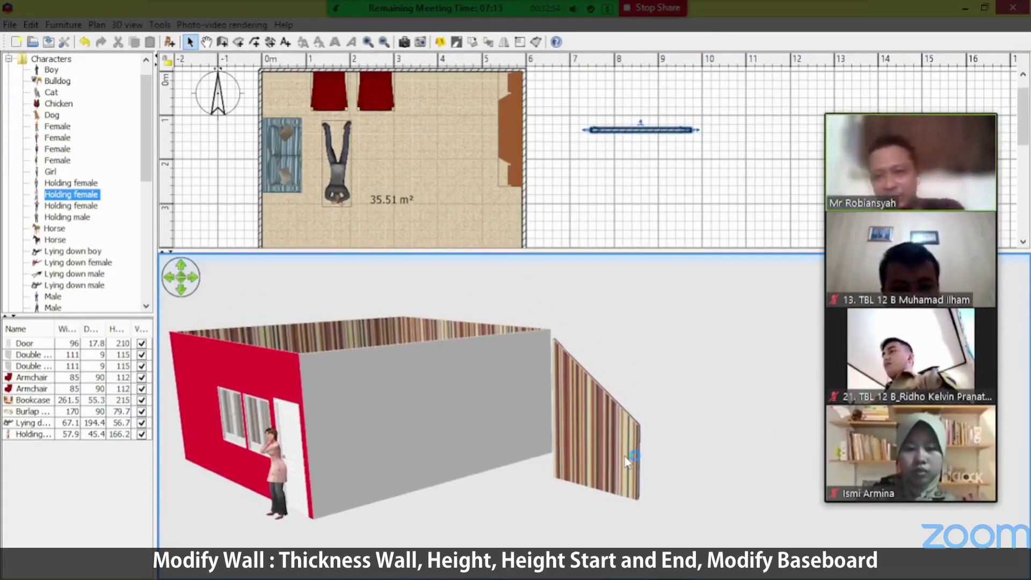
pyautogui.scroll(6, 674, 490)
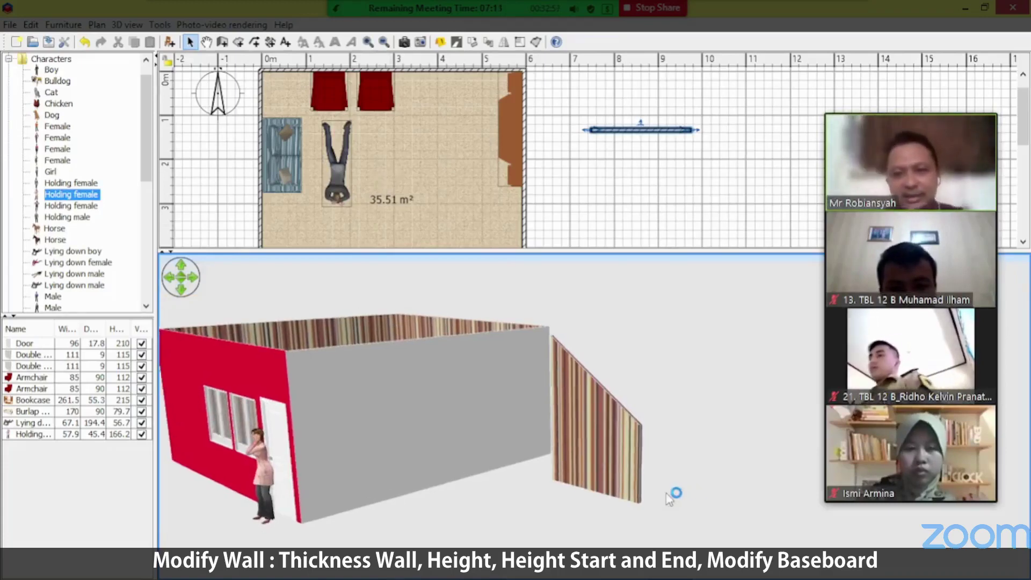
# Review the freestanding wall's left baseboard options with a baseboard enabled, without keeping any changes.
pyautogui.doubleClick(658, 131)
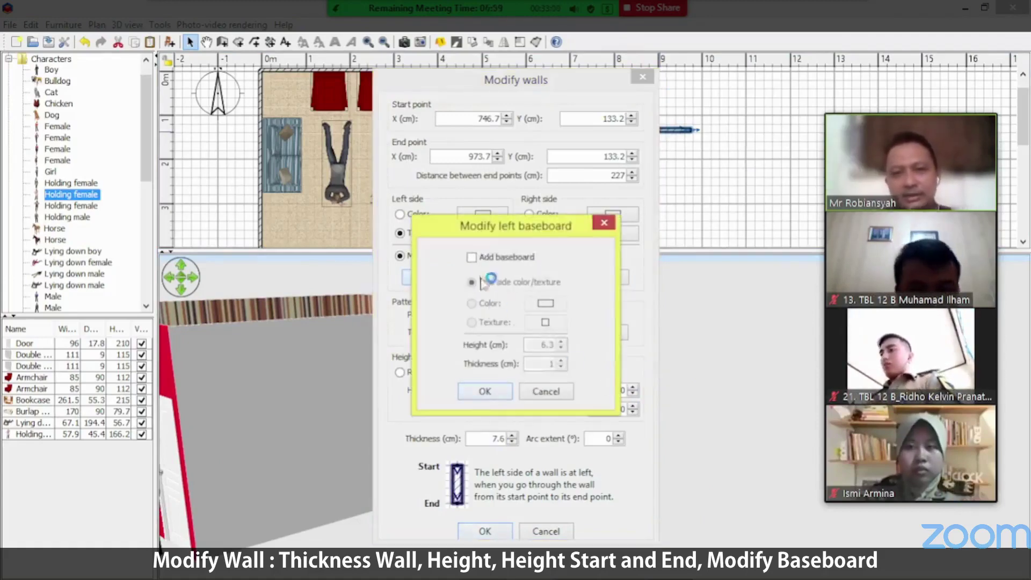
pyautogui.click(472, 257)
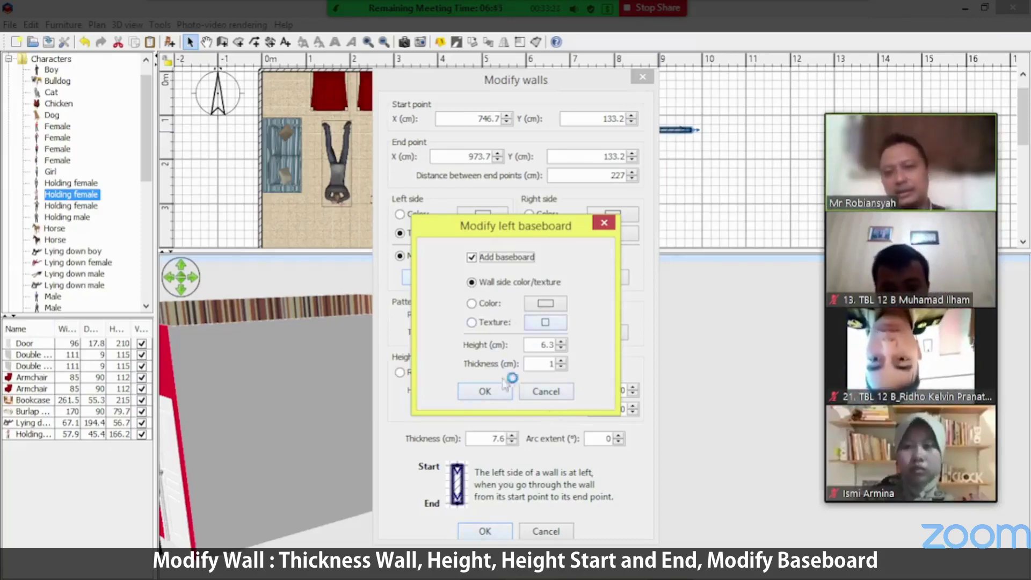
pyautogui.click(540, 392)
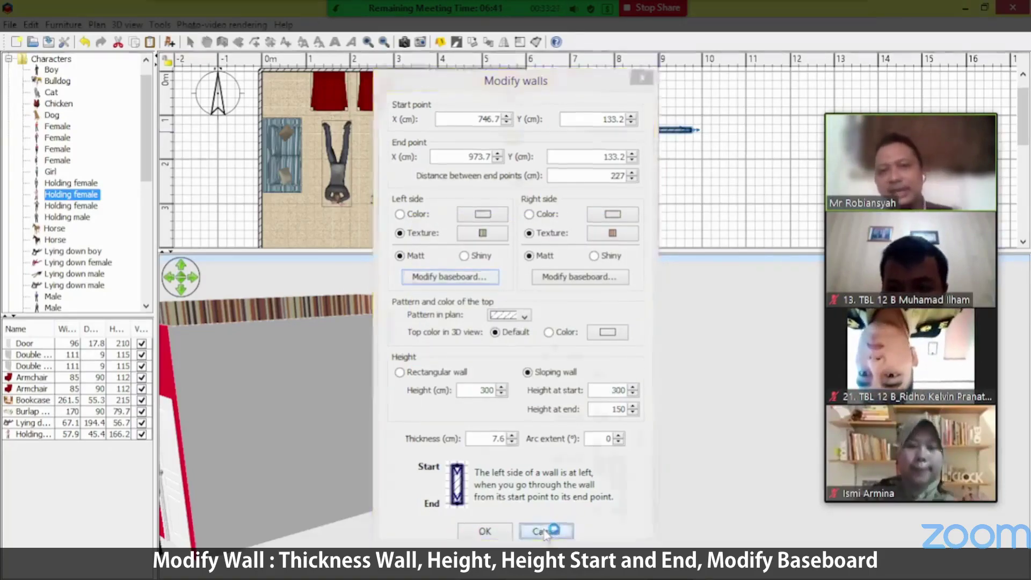
pyautogui.click(544, 531)
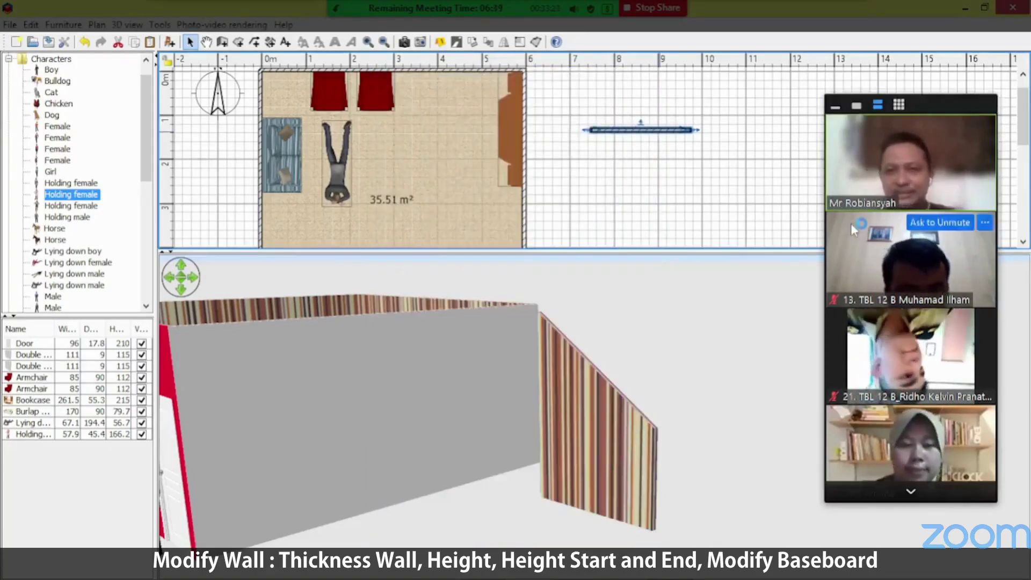
# Stop sharing the screen in Zoom and bring up the choices for ending the meeting.
pyautogui.click(652, 8)
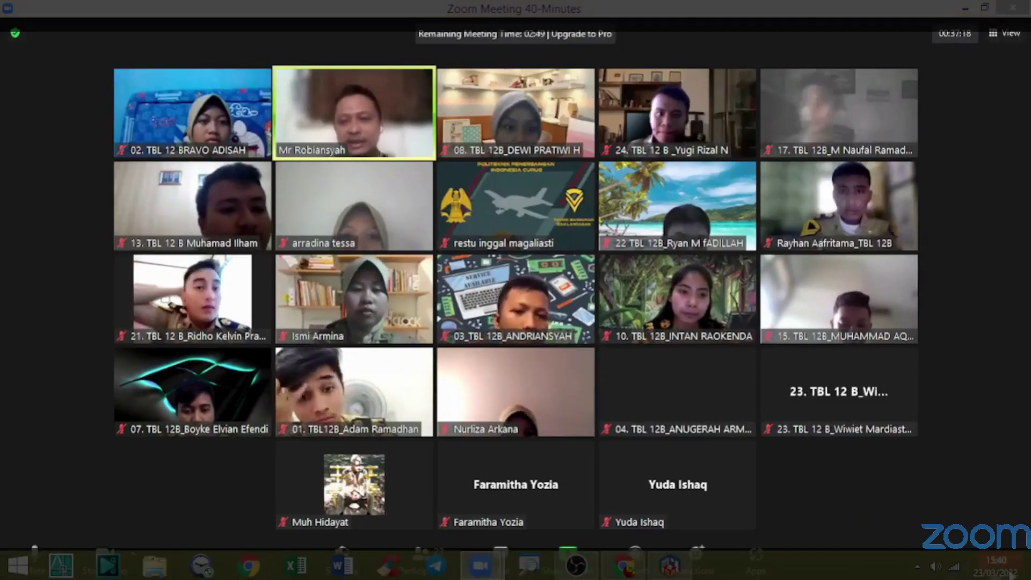
pyautogui.click(995, 565)
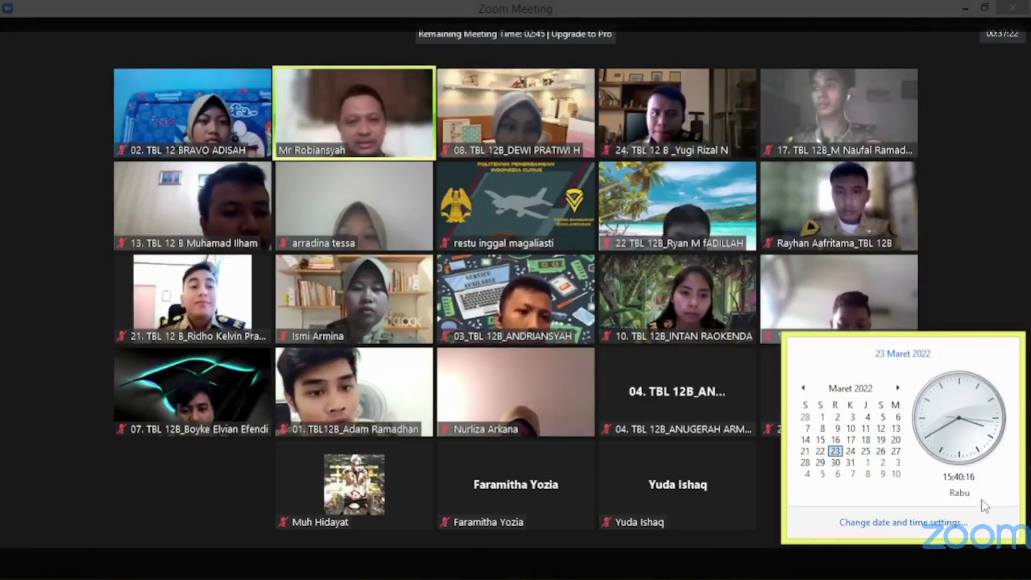
pyautogui.click(73, 460)
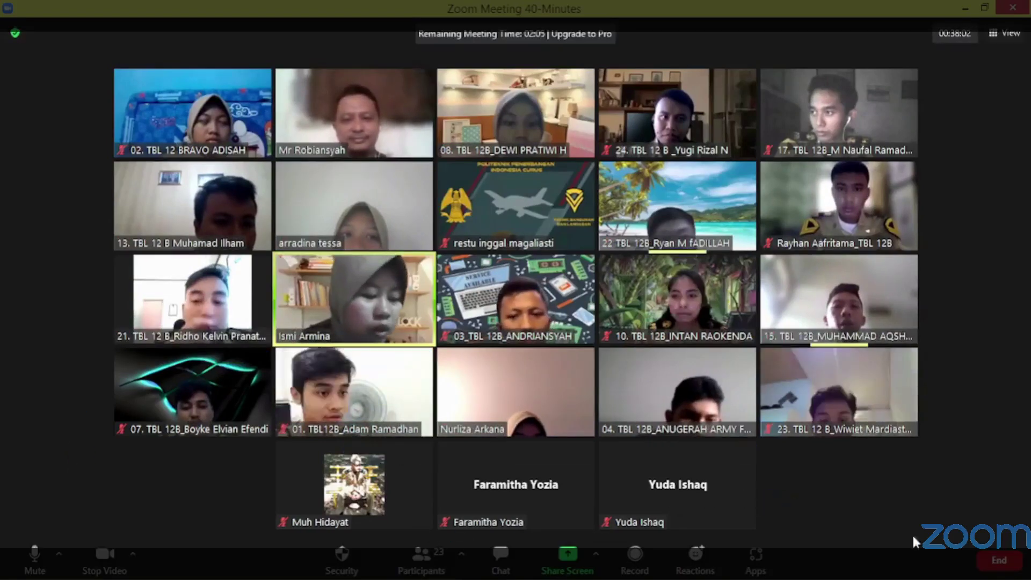
pyautogui.click(994, 568)
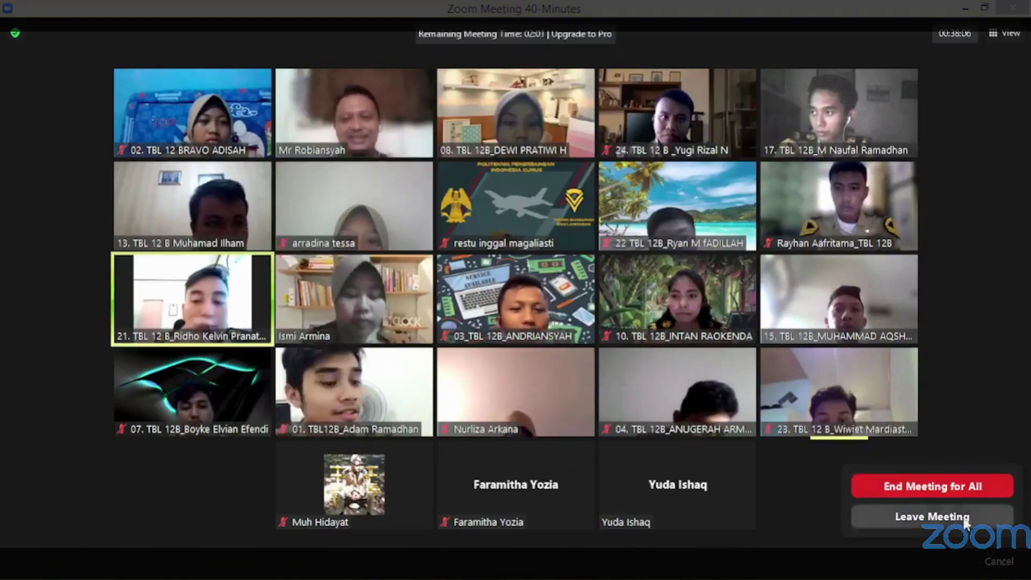